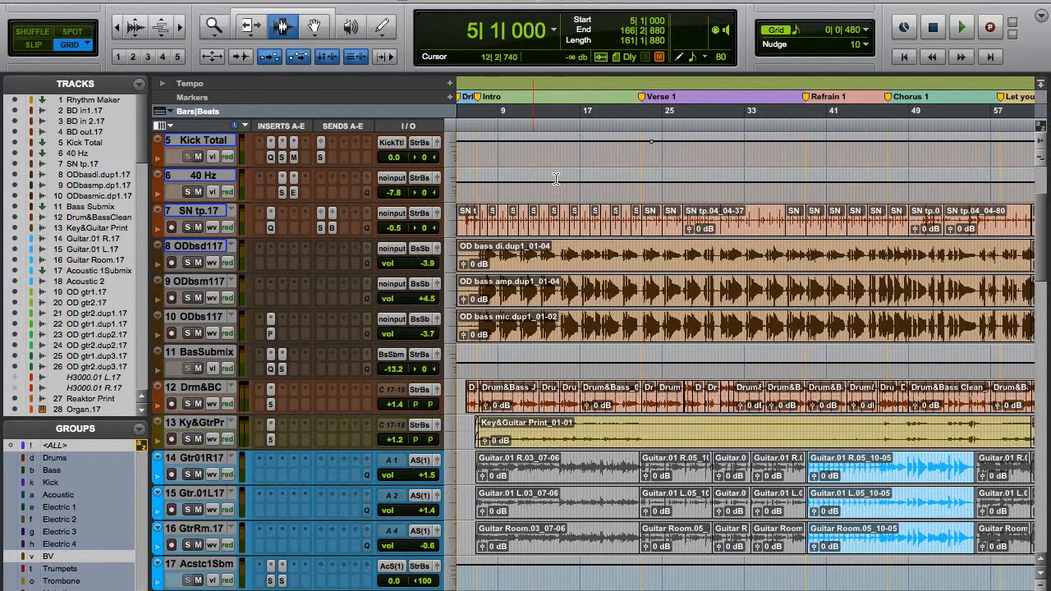
Start playback from 4|3|000, just before the Drum fill Intro marker.
scroll(540, 173, "right", 5)
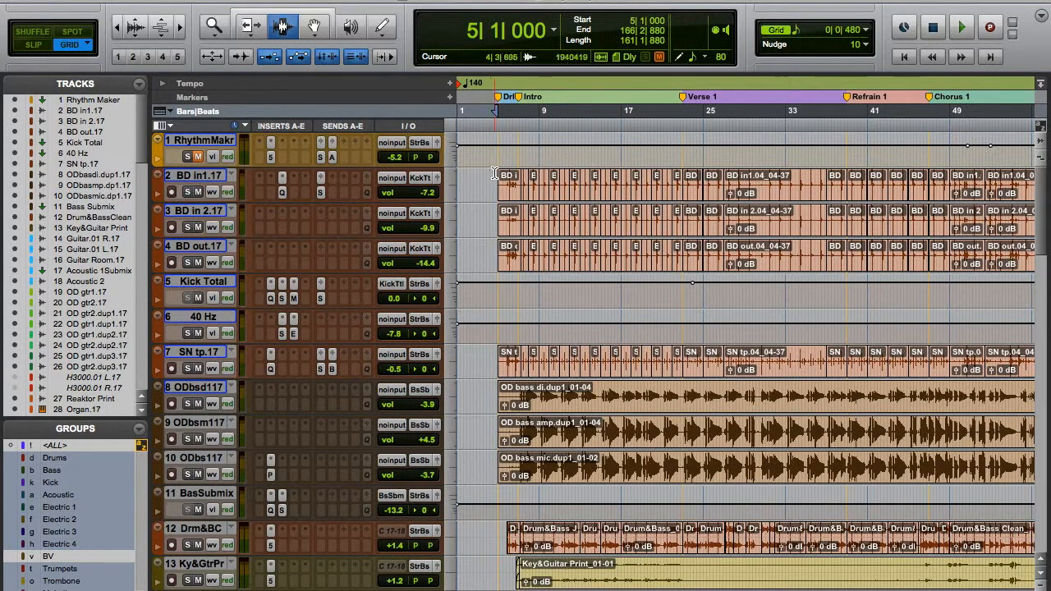
left_click(492, 173)
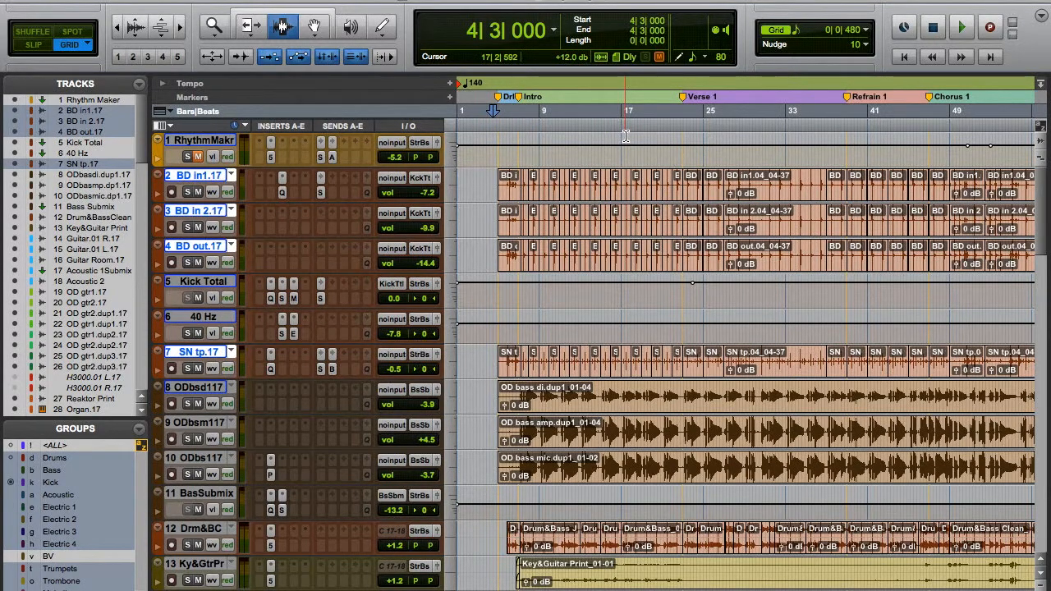
key("space")
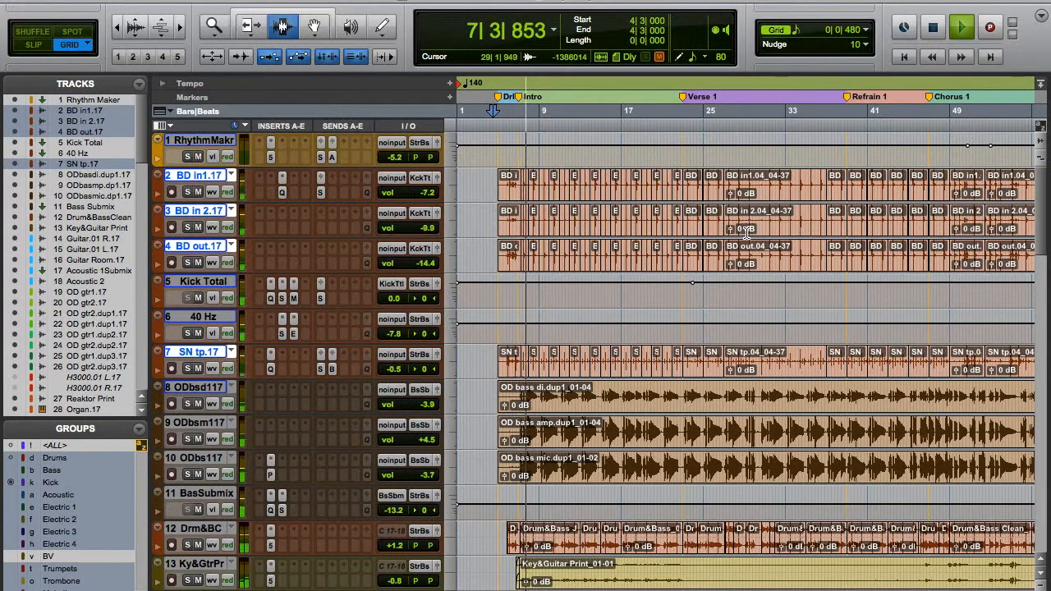
Look through the session's tracks during playback, from the bass and guitars down to the trumpets, trombones and melodicas.
scroll(747, 230, "down", 5)
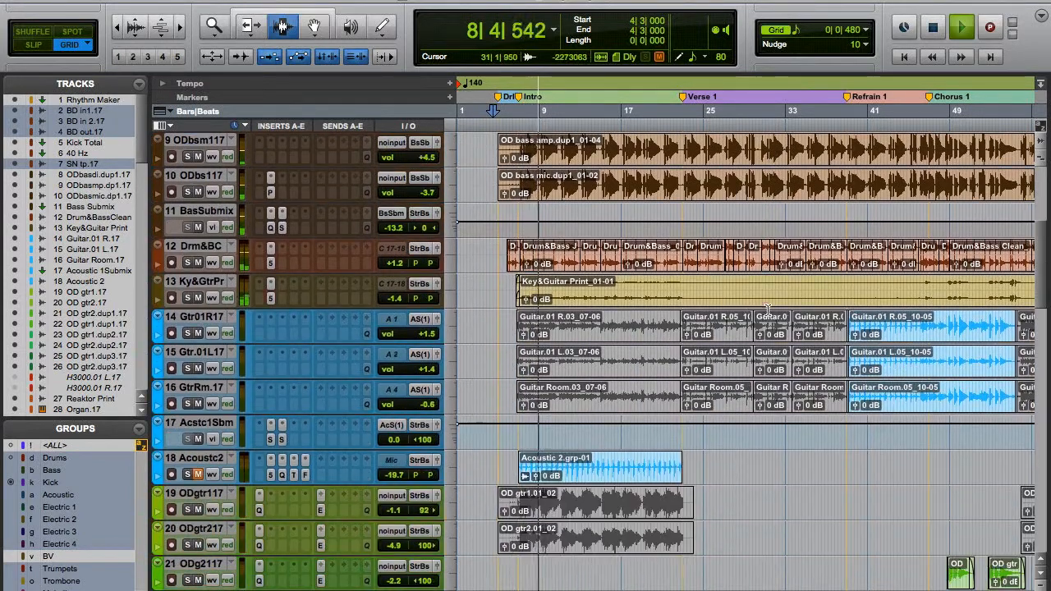
scroll(768, 312, "down", 3)
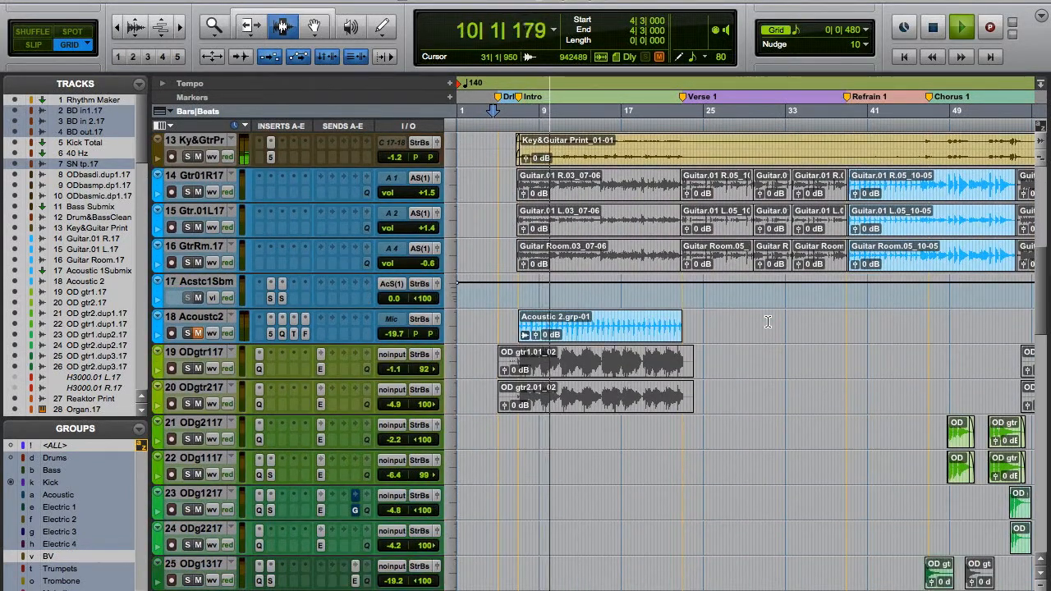
scroll(768, 321, "down", 2)
scroll(747, 329, "down", 2)
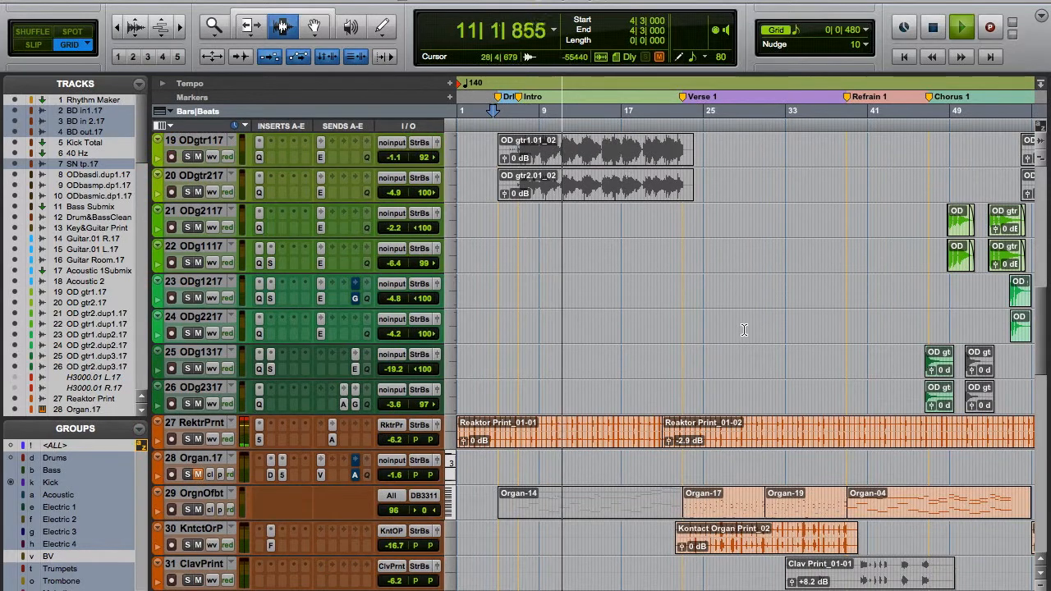
scroll(741, 337, "down", 5)
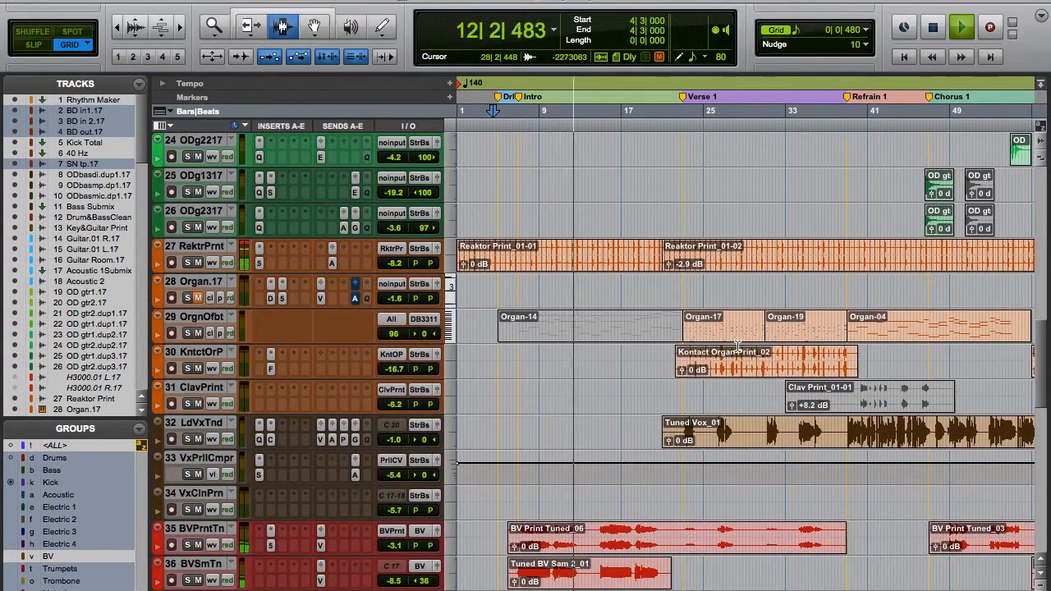
scroll(737, 347, "down", 7)
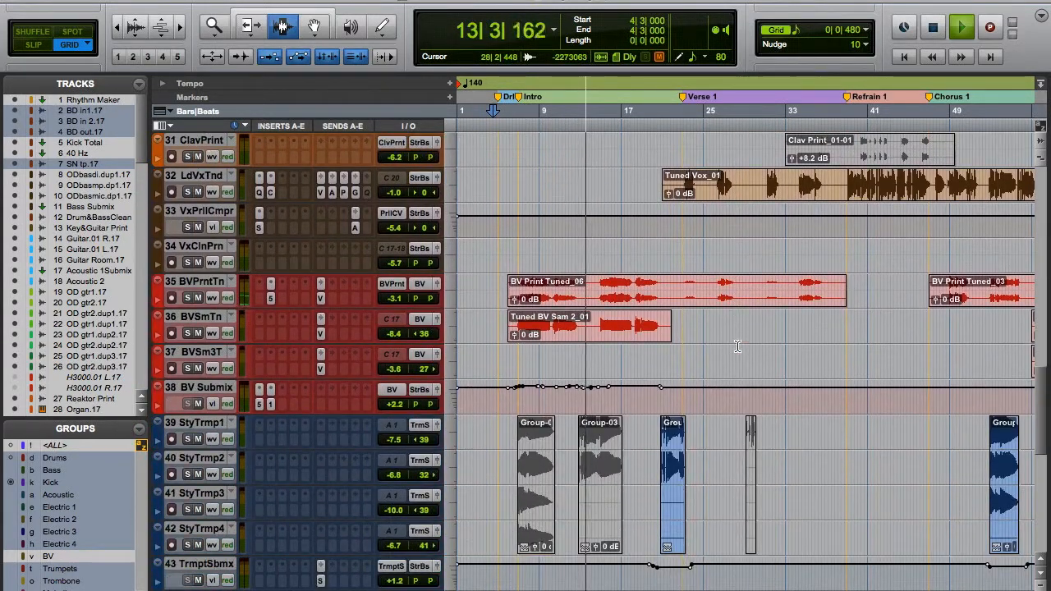
scroll(738, 346, "down", 5)
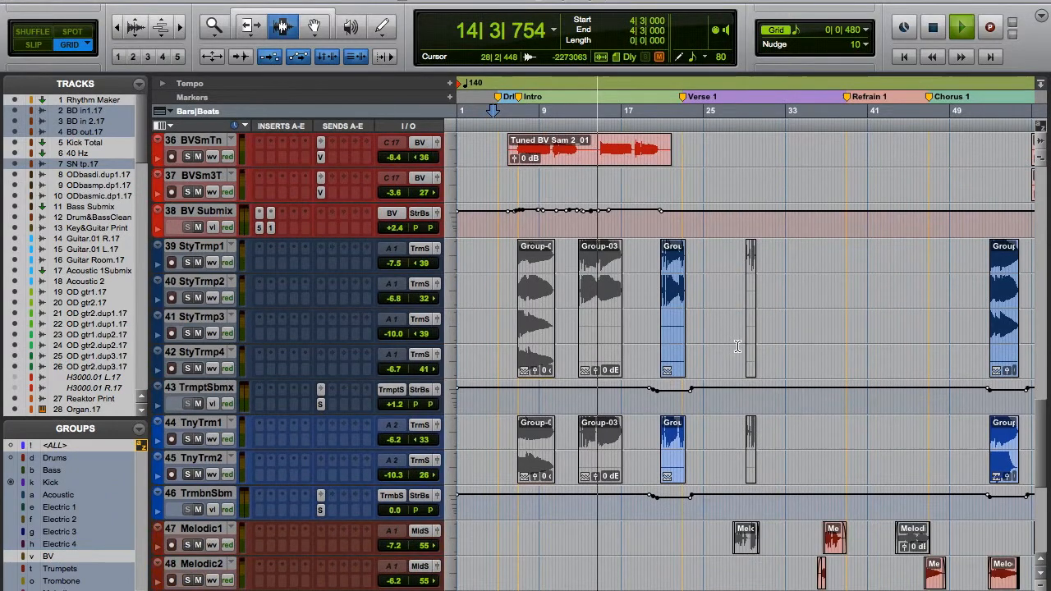
scroll(749, 343, "up", 3)
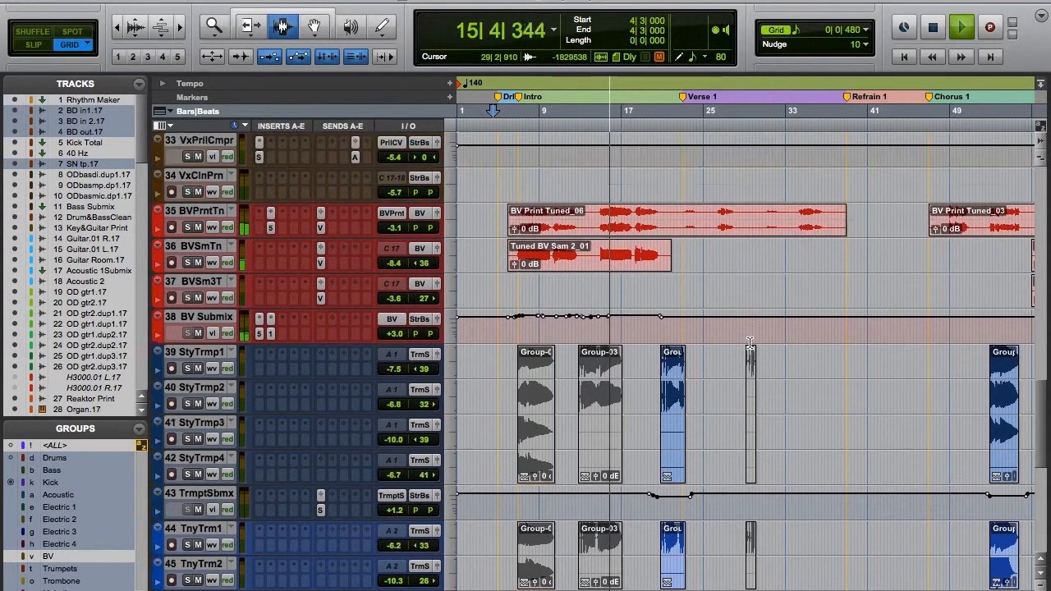
scroll(750, 344, "up", 1)
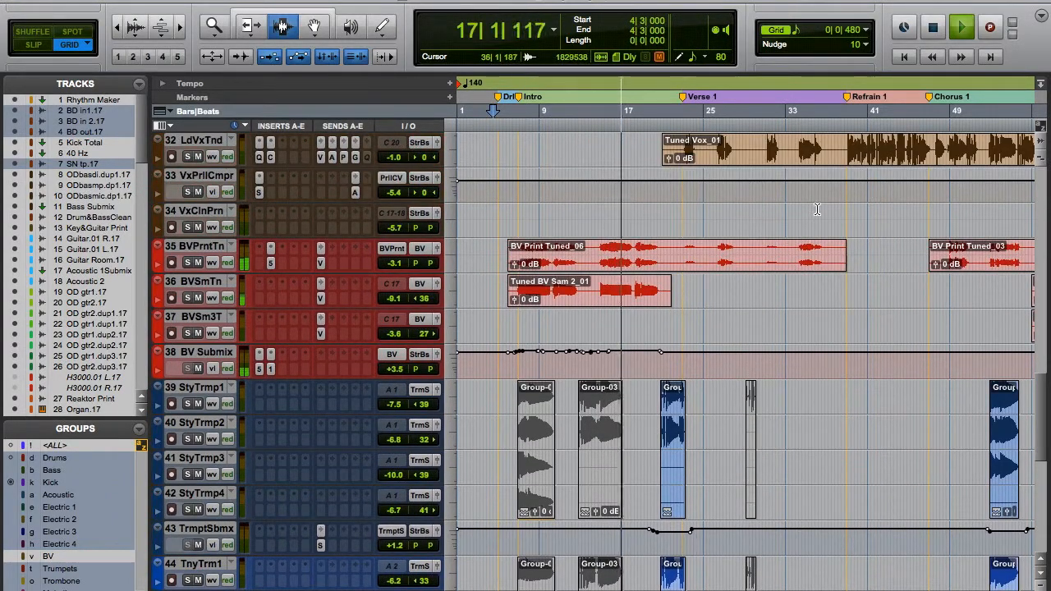
Zoom the timeline out to the whole song, review the tracks from the vocals back up to the bass, and stop playback.
key("super+[")
key("super+[")
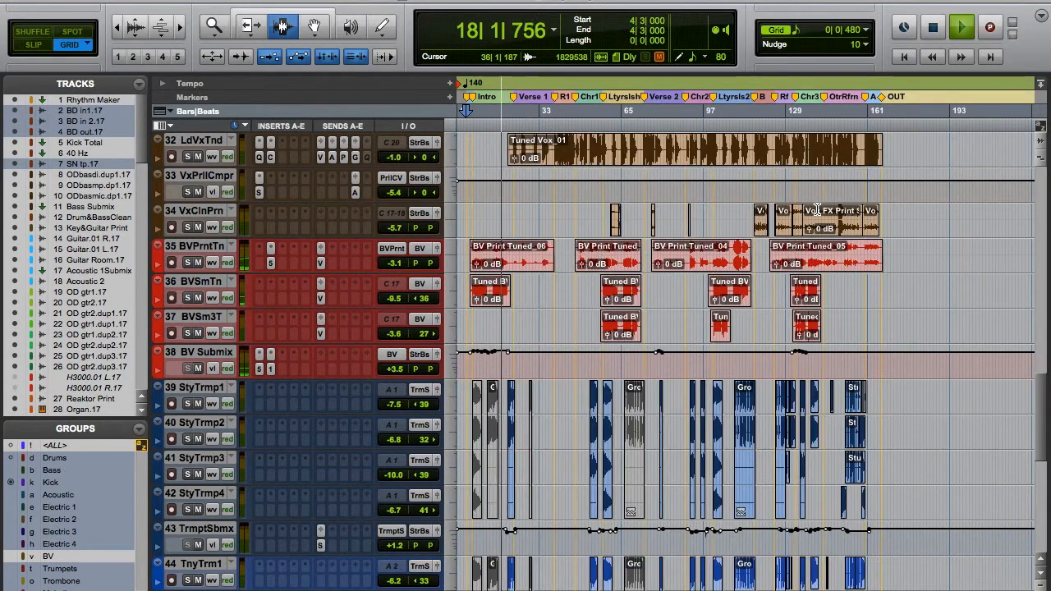
scroll(901, 329, "up", 7)
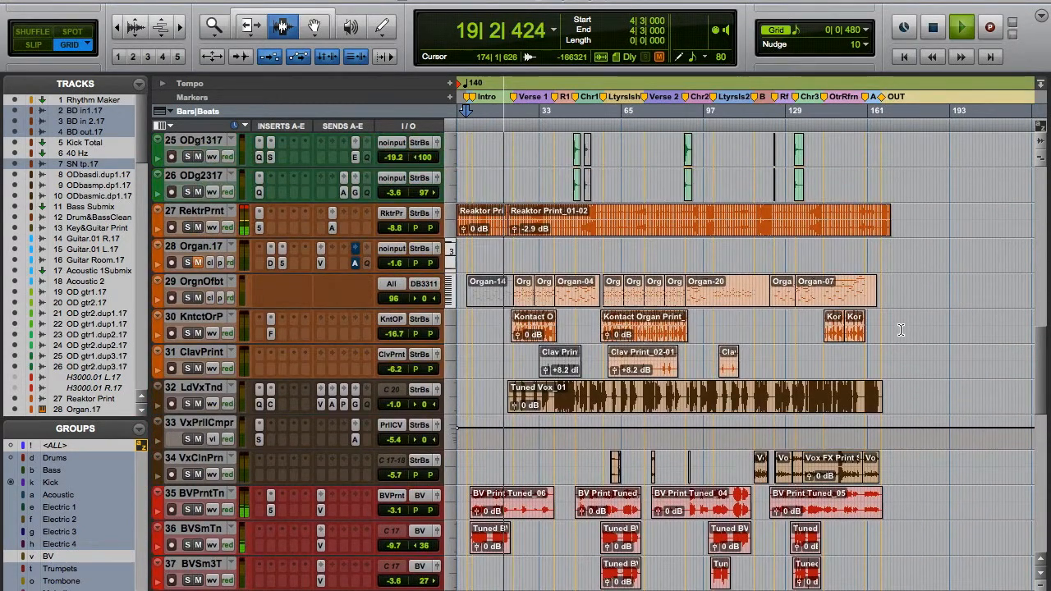
scroll(901, 330, "up", 2)
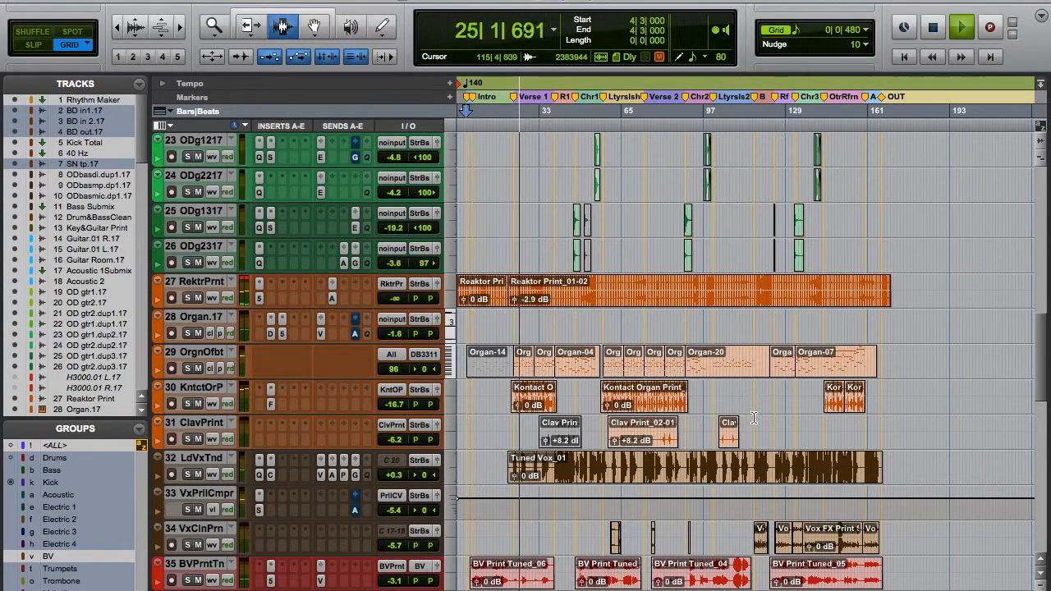
scroll(758, 424, "up", 2)
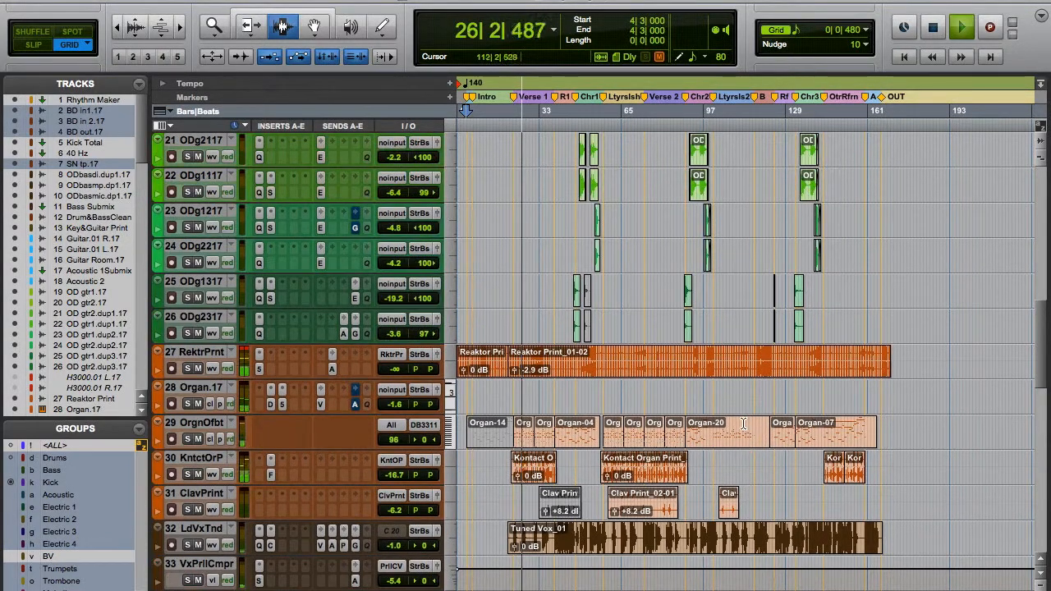
scroll(648, 376, "up", 4)
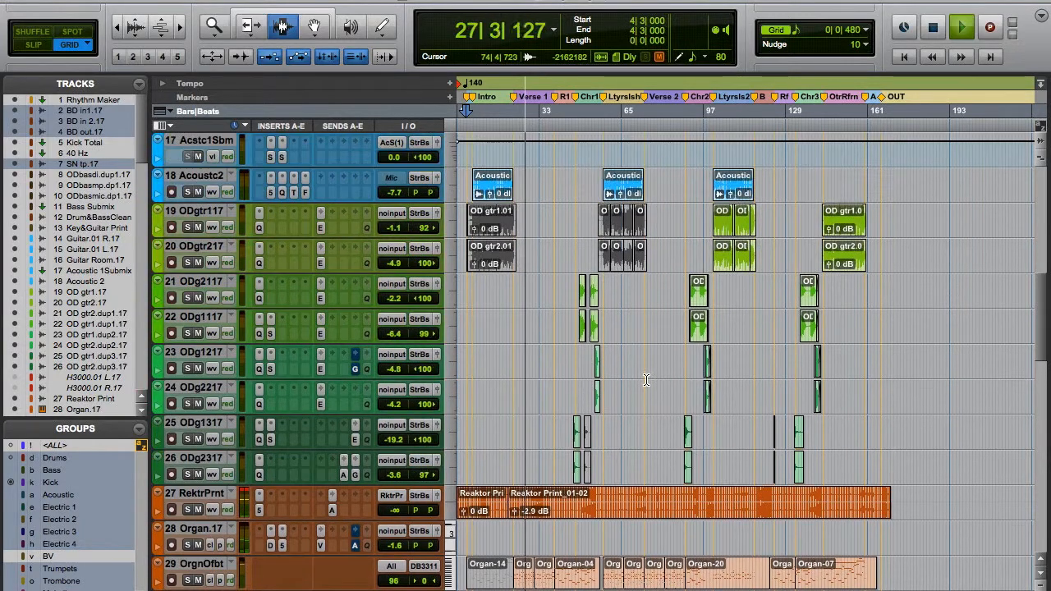
scroll(665, 400, "up", 6)
scroll(668, 386, "up", 2)
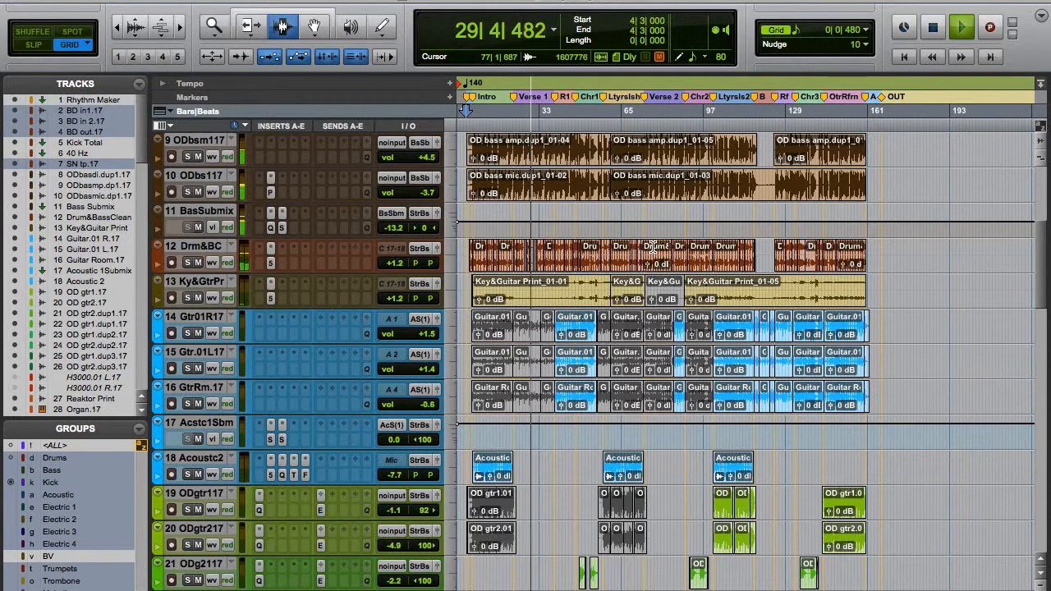
key("space")
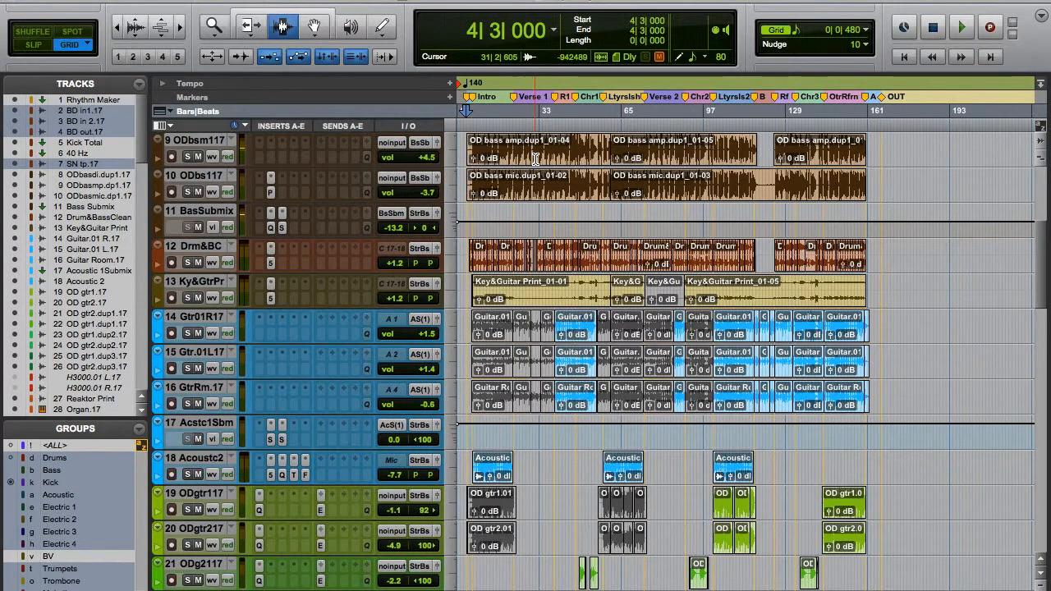
Widen the track list and examine its full track names, down to the hidden tracks below Master 1.
scroll(575, 156, "up", 8)
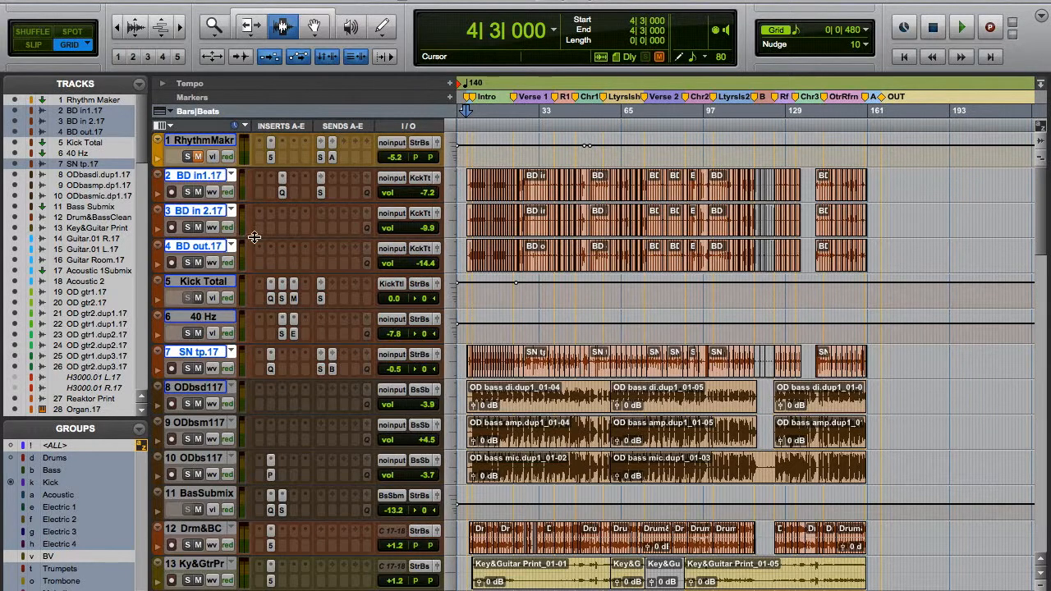
left_click_drag(149, 247, 173, 248)
scroll(69, 201, "down", 5)
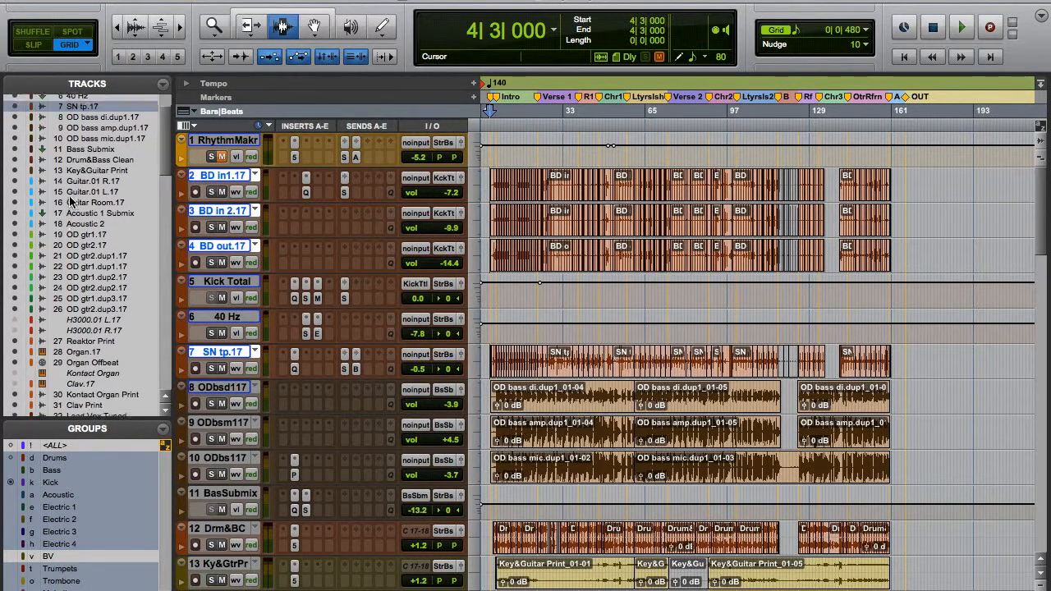
scroll(69, 201, "down", 12)
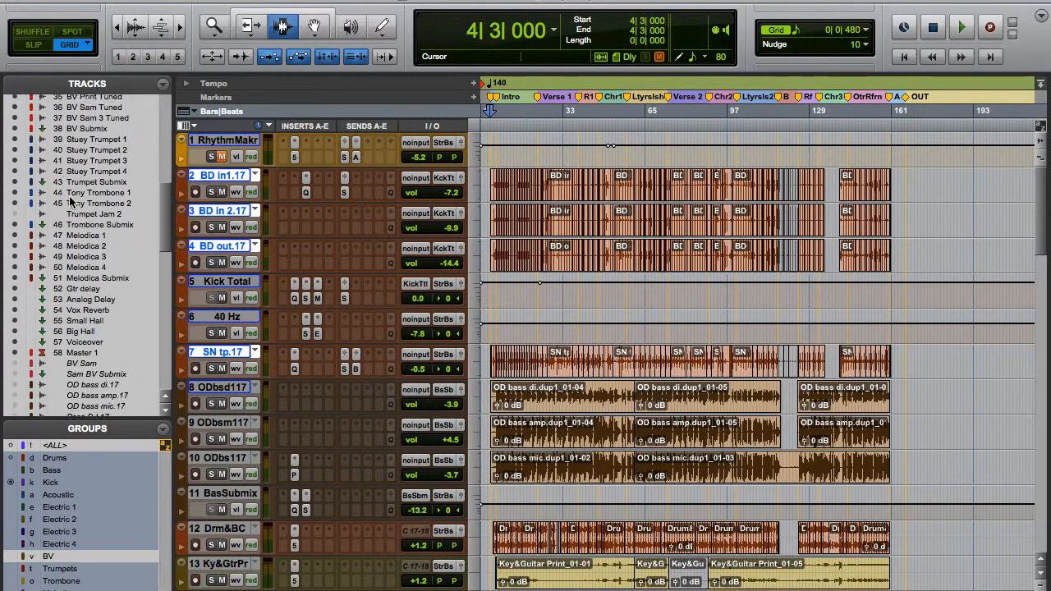
scroll(68, 235, "down", 5)
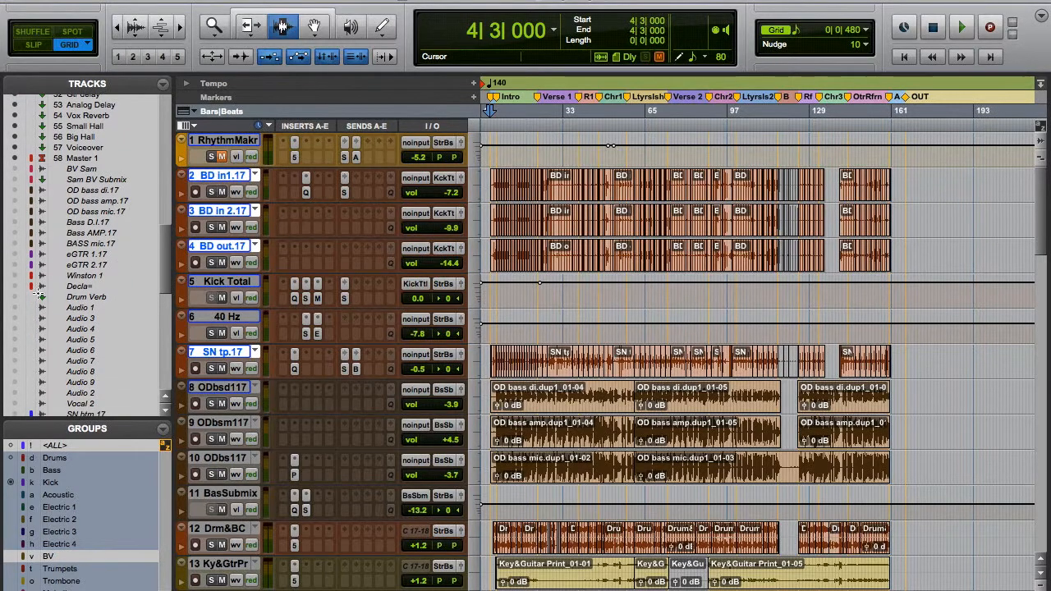
scroll(38, 294, "down", 6)
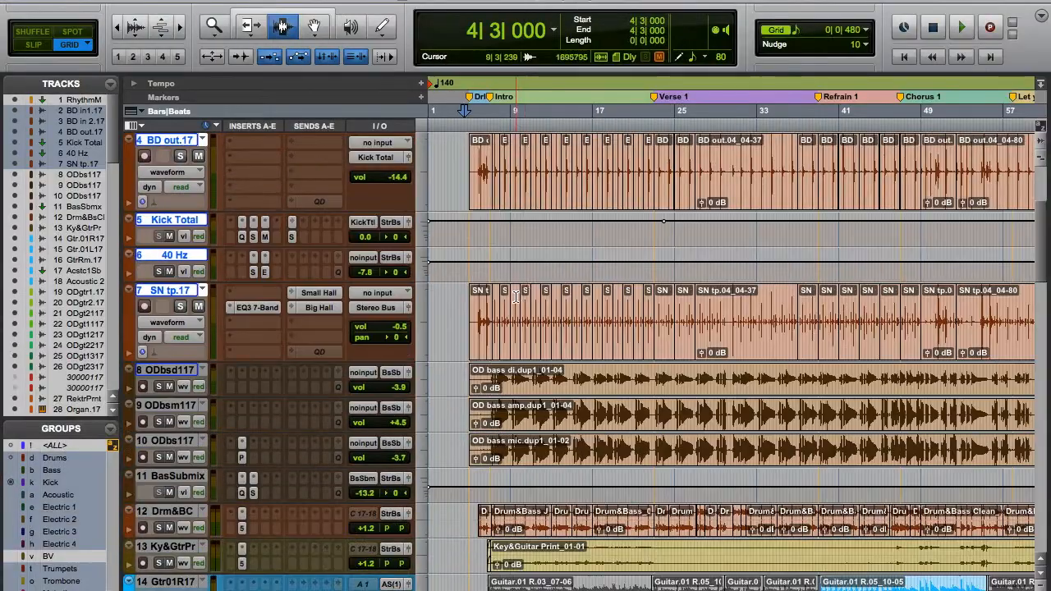
Select the Drum&Bass Clean track and enlarge its track height to match the kick and snare tracks.
scroll(450, 239, "up", 5)
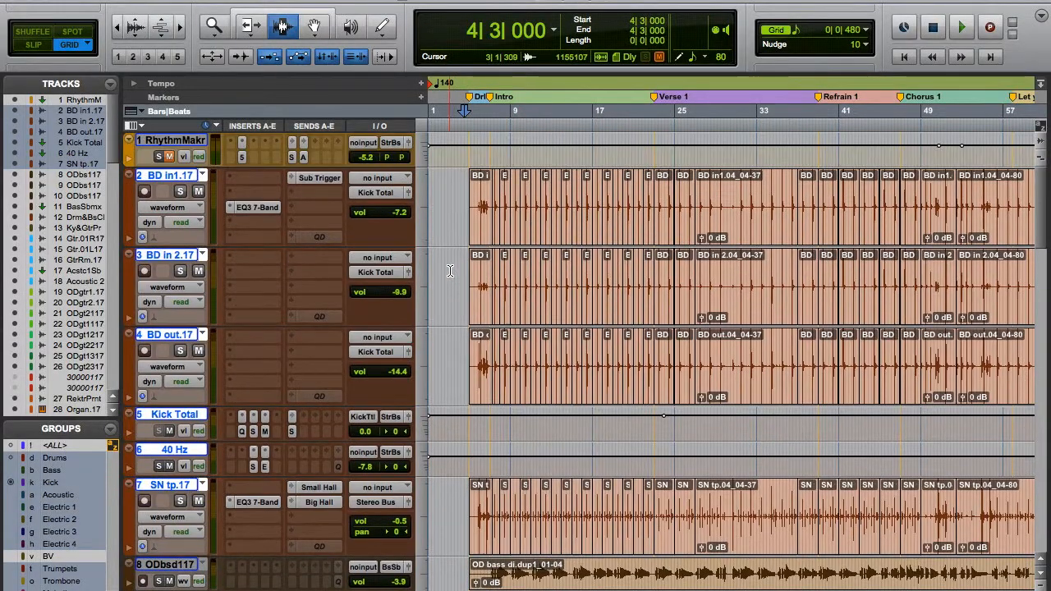
scroll(452, 281, "down", 5)
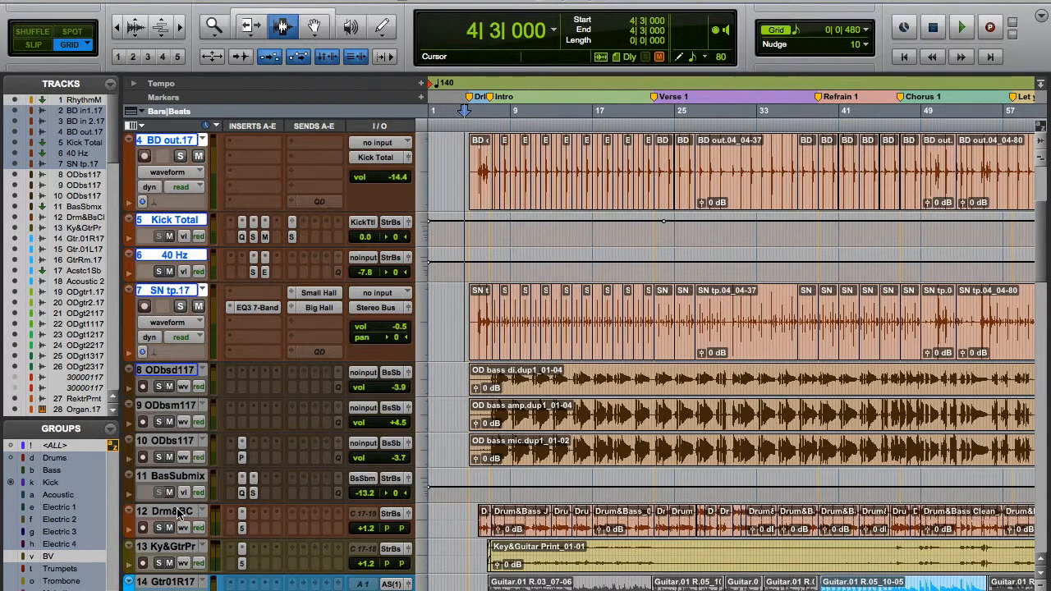
left_click(158, 516)
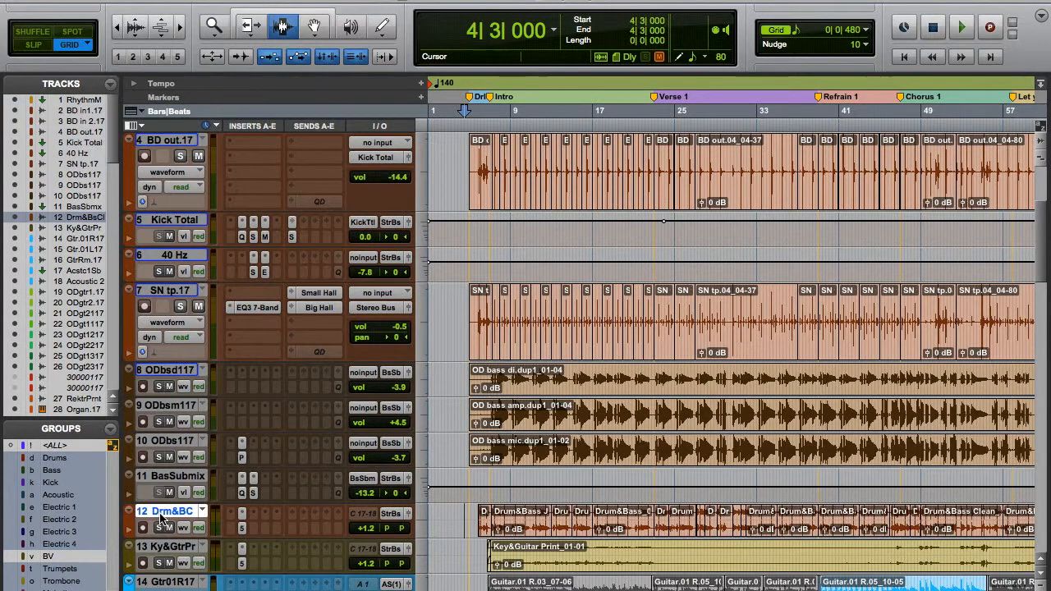
left_click(422, 533)
left_click(435, 546)
scroll(493, 411, "down", 3)
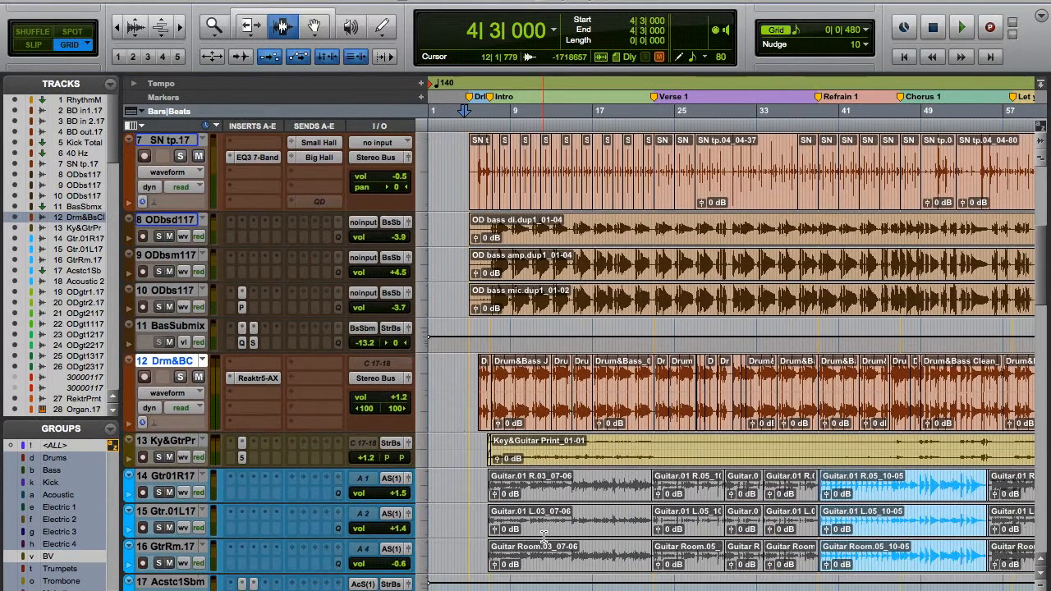
Zoom the timeline in on the intro and place the edit cursor at 5|3|480 on the Drum&Bass Clean track.
key("super+]")
key("super+]")
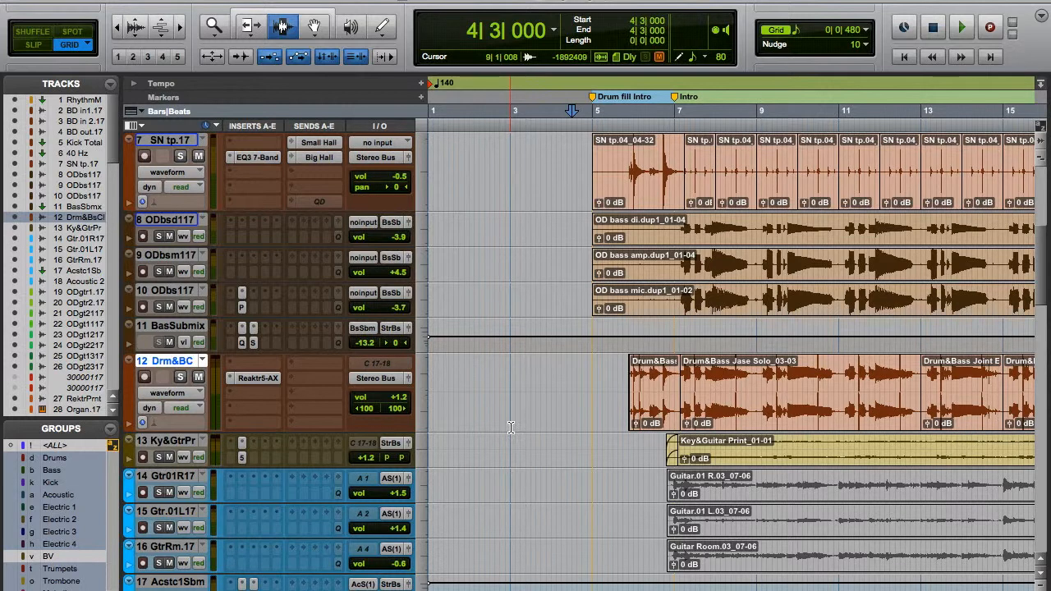
left_click(619, 388)
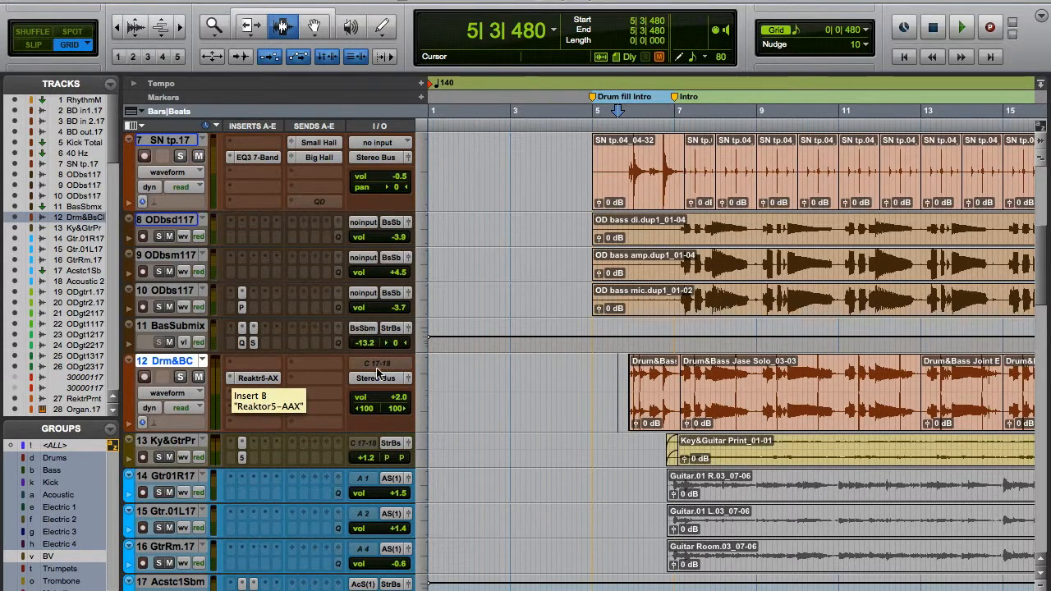
Look over the Drum&Bass Clean clips in the intro and place the edit cursor at 5|4|000, before the first clip.
scroll(699, 392, "right", 2)
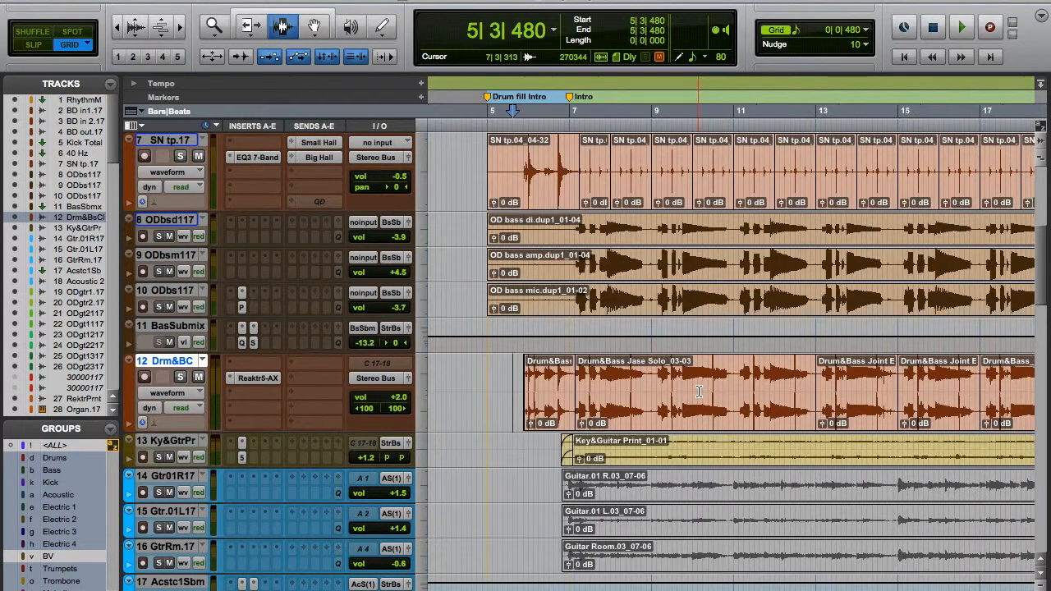
scroll(699, 391, "right", 3)
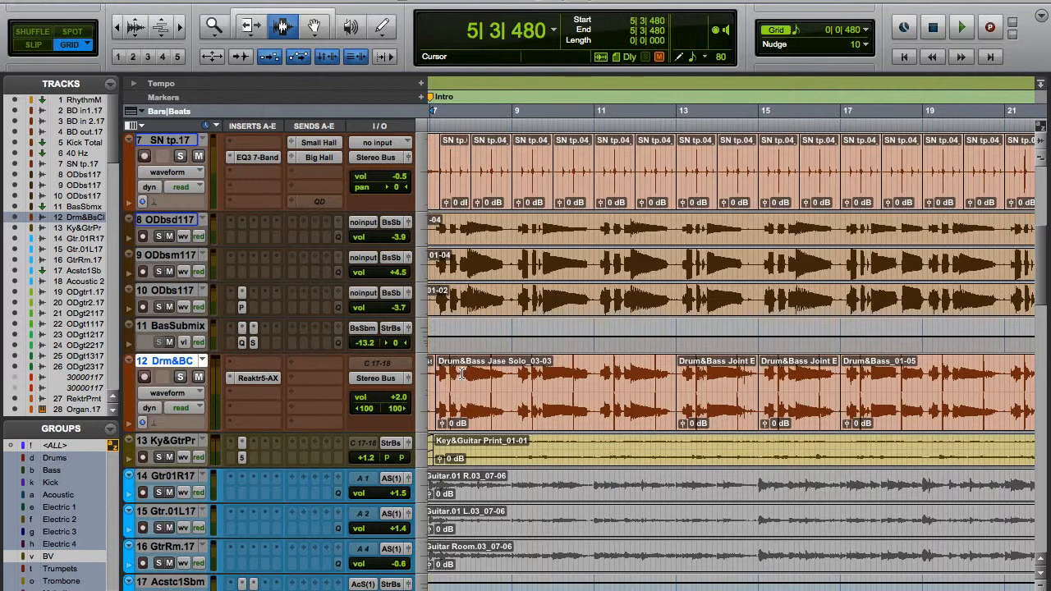
scroll(566, 380, "left", 5)
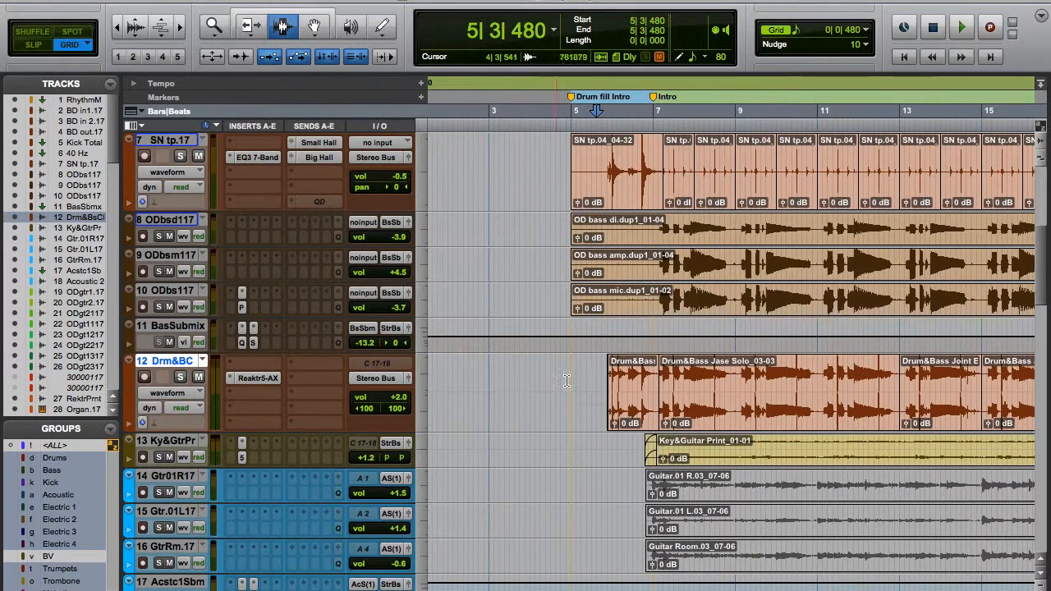
left_click(602, 390)
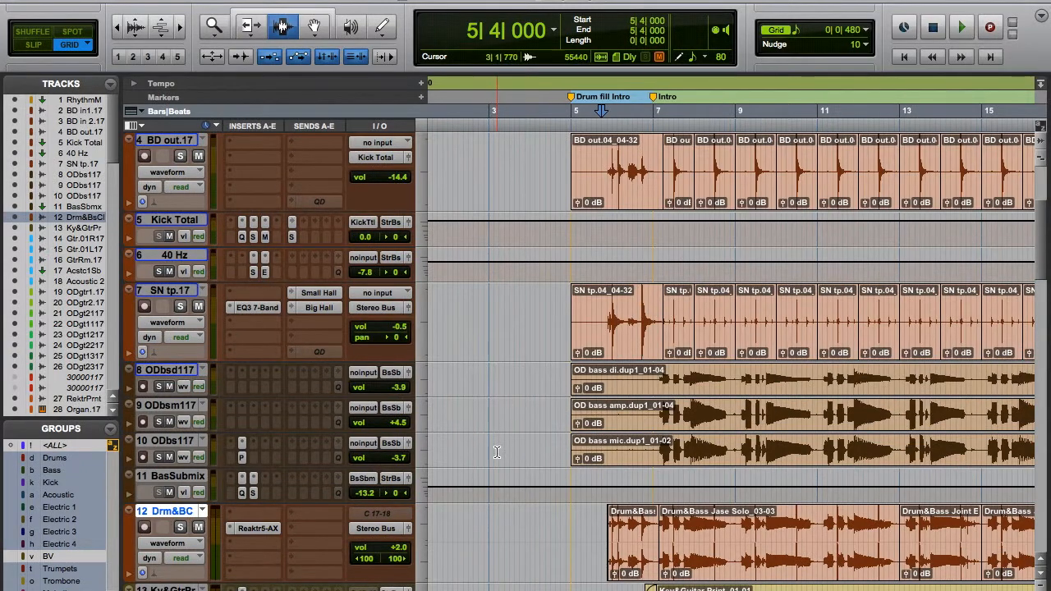
Solo the Drum&Bass Clean track and play it from 6|2|000 in the Drum fill Intro.
scroll(497, 451, "down", 2)
left_click(182, 449)
left_click(624, 458)
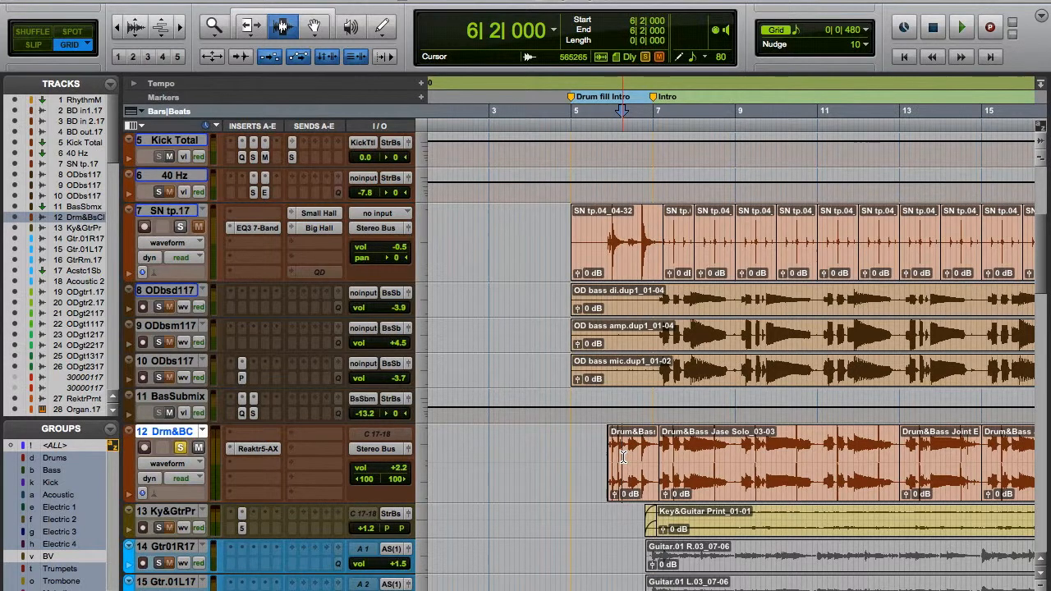
key("space")
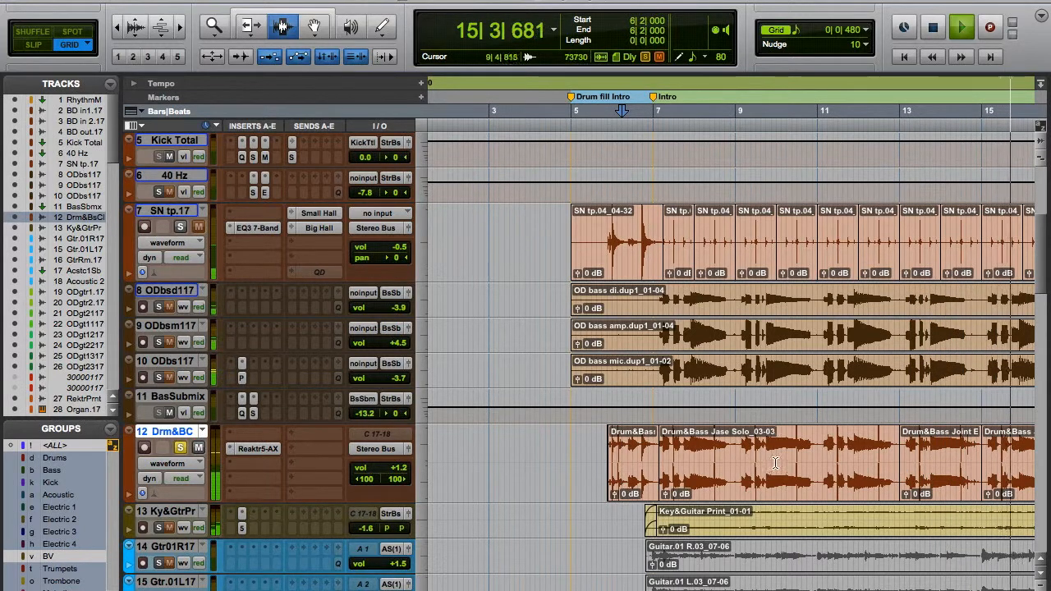
Stop playback and look over the kick, snare and bass tracks above Drum&Bass Clean.
key("space")
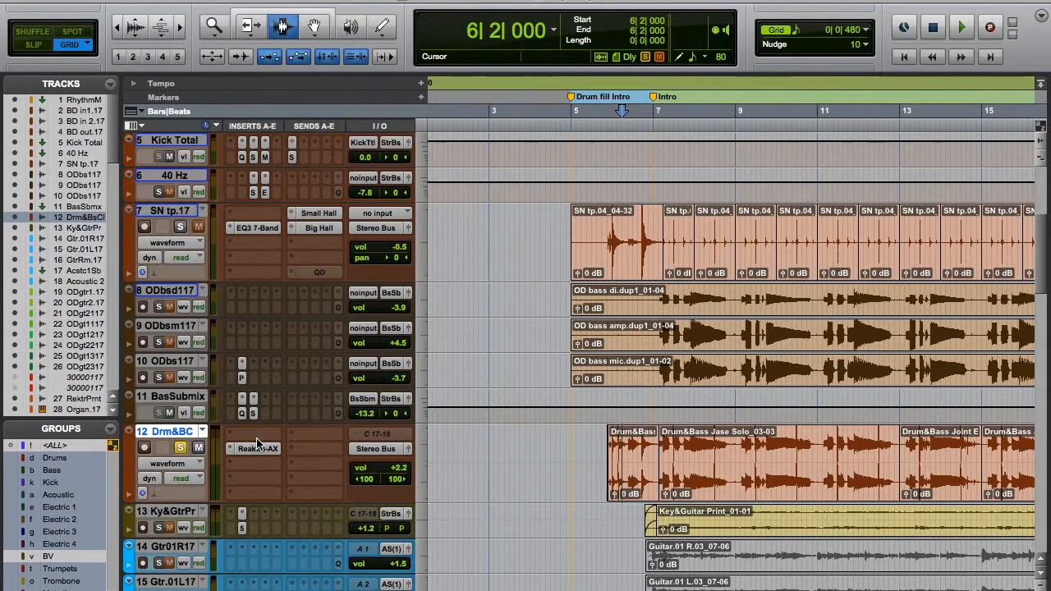
scroll(209, 345, "up", 5)
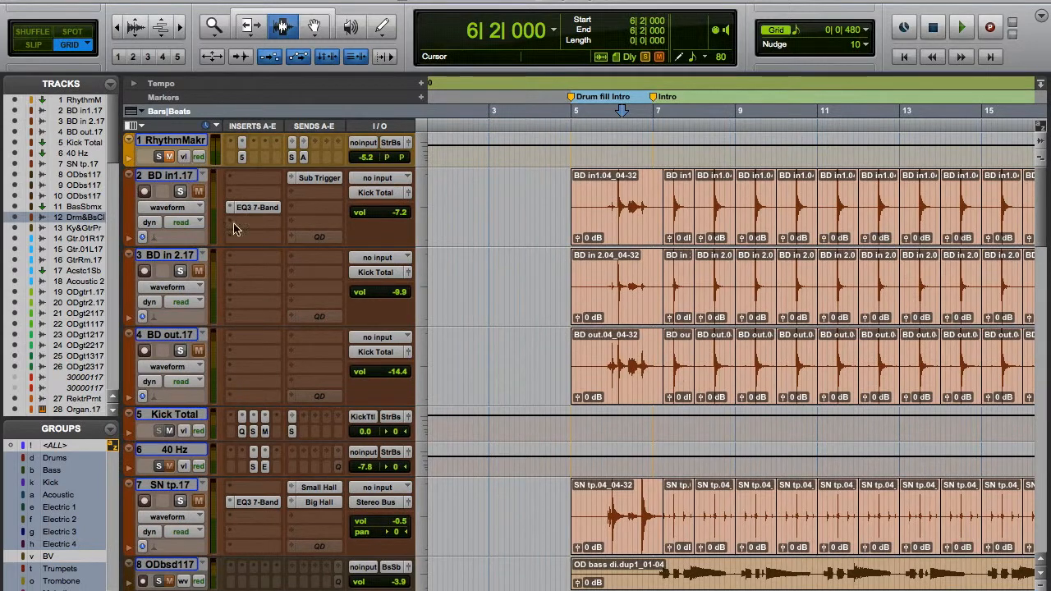
scroll(212, 355, "down", 3)
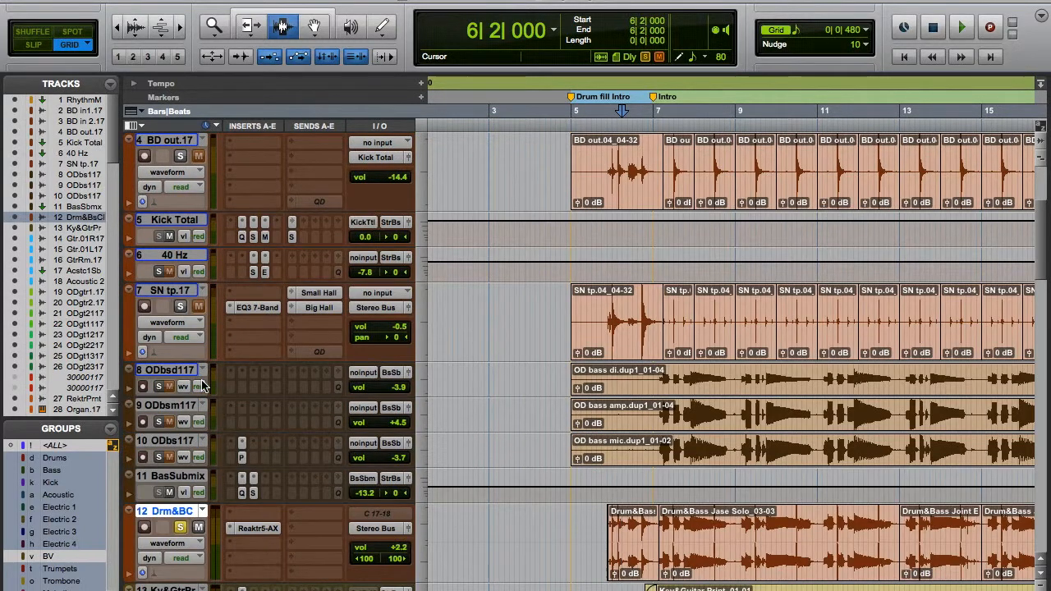
scroll(204, 383, "up", 3)
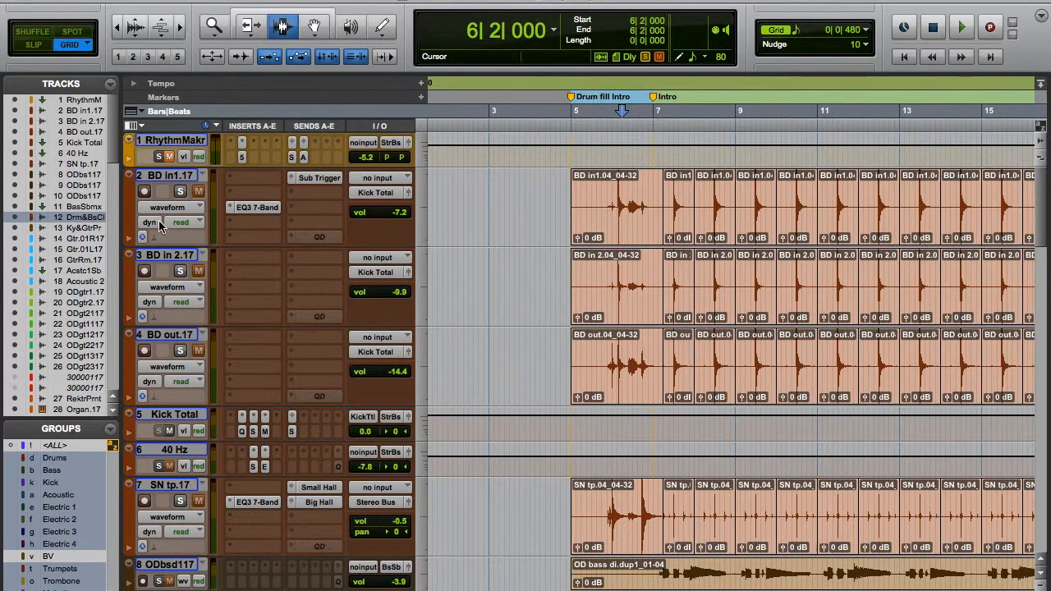
scroll(222, 267, "down", 10)
scroll(222, 267, "up", 9)
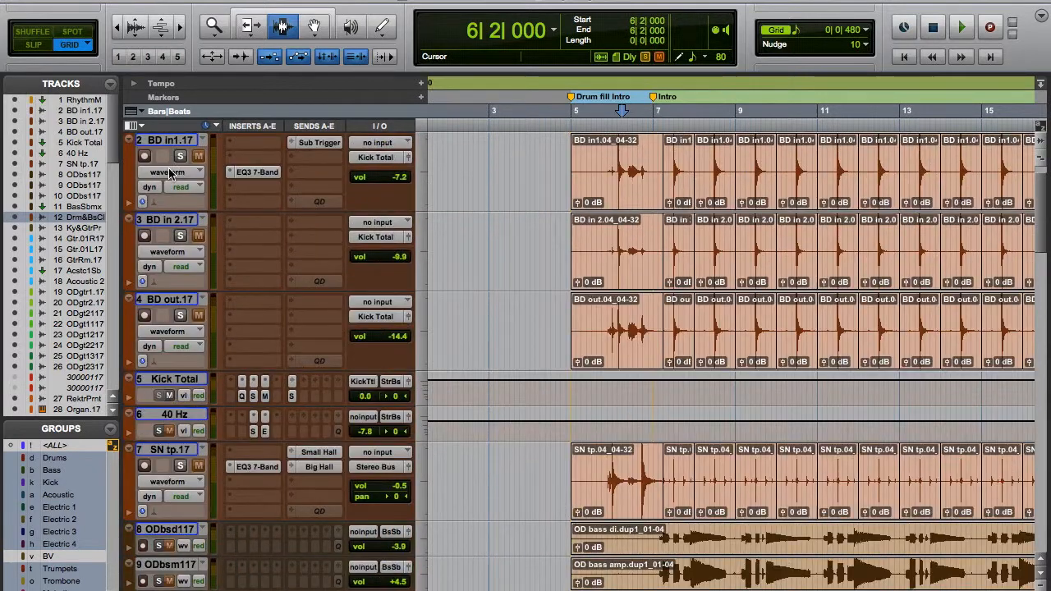
Play from 6|2|000, add the kick tracks and SN tp.17 to the soloed Drum&Bass Clean track, and stop playback.
key("space")
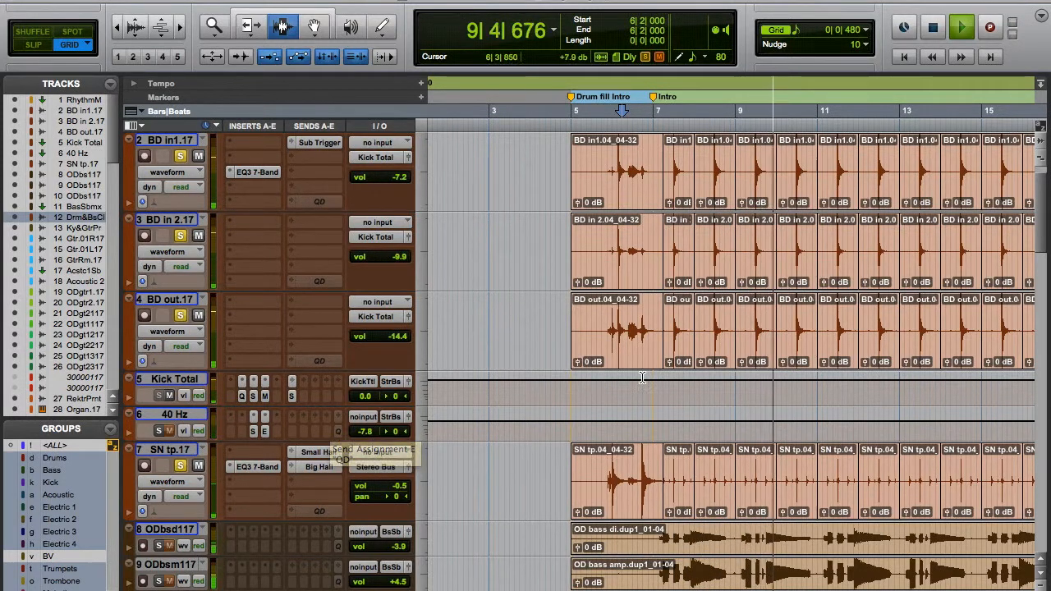
left_click(181, 466)
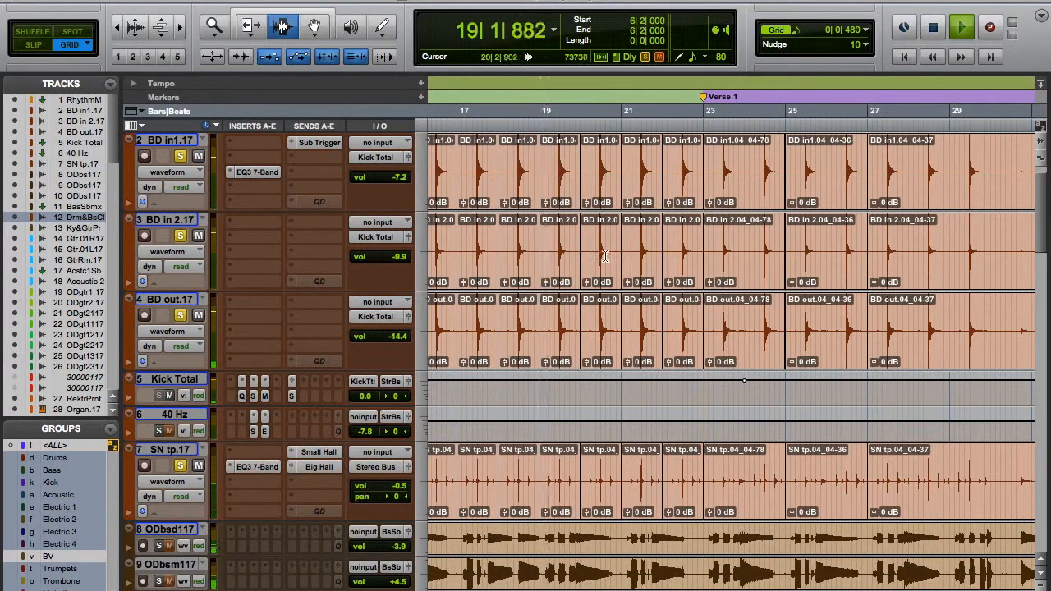
key("space")
scroll(608, 279, "down", 5)
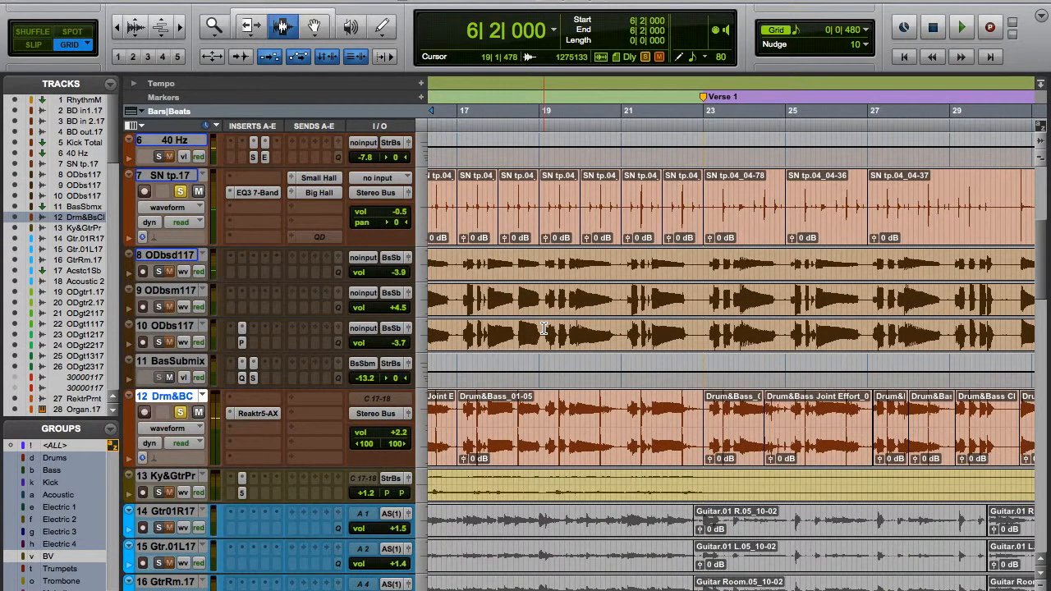
scroll(503, 373, "up", 3)
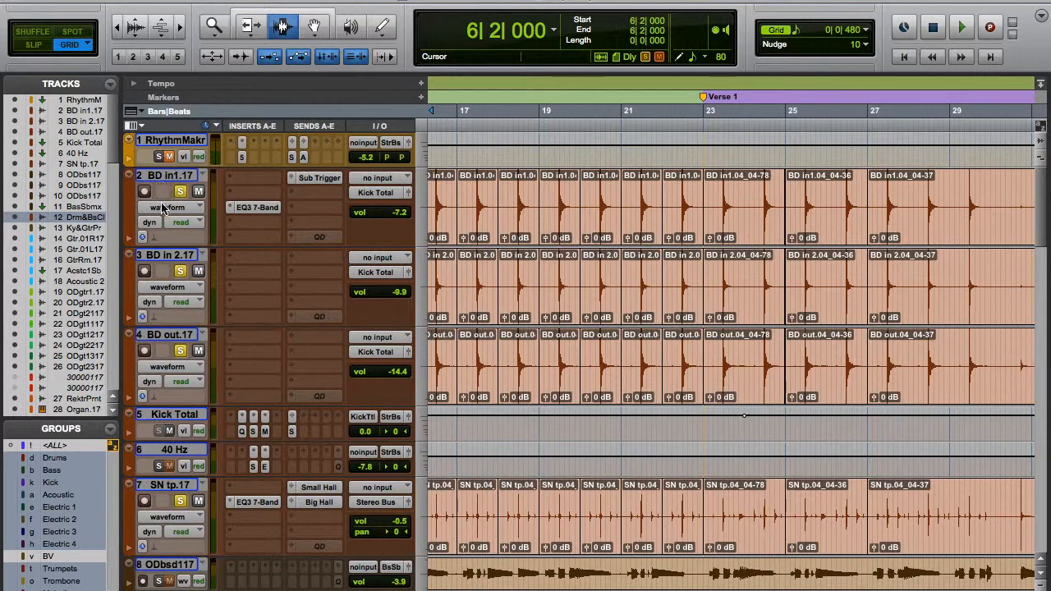
Select BD in1.17, BD in 2.17 and BD out.17 in turn and examine the EQ3 7-Band insert on BD in1.17.
left_click(162, 175)
left_click(155, 256, "shift")
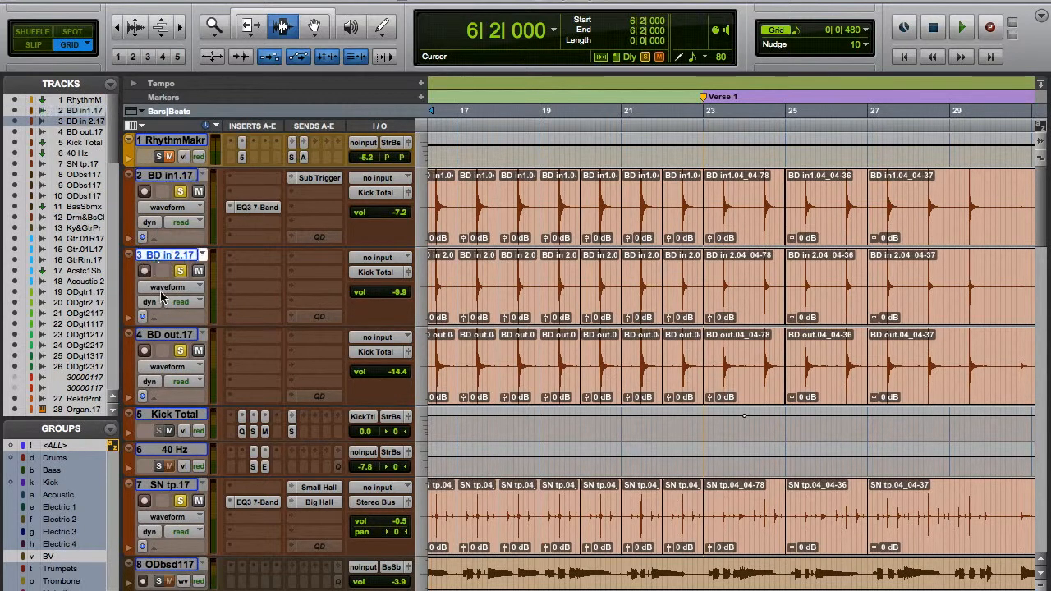
left_click(187, 336)
scroll(283, 375, "left", 8)
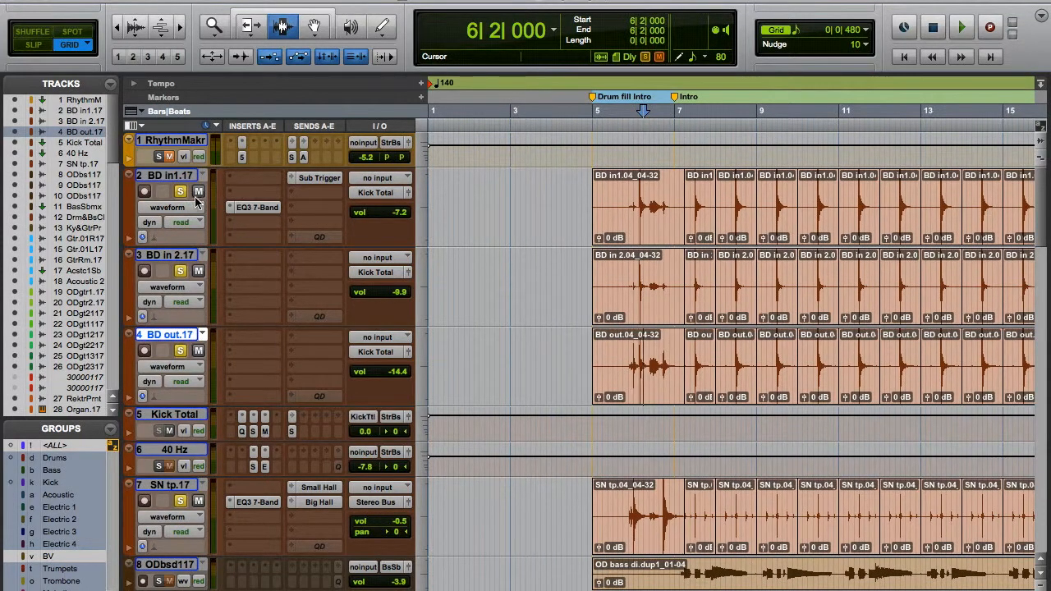
left_click(243, 212)
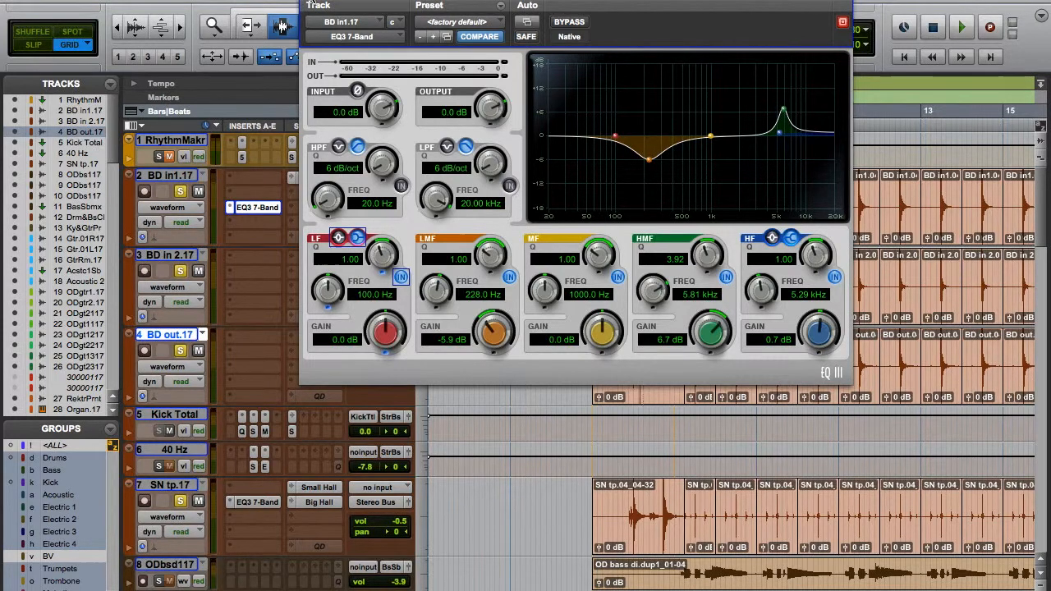
left_click(308, 1)
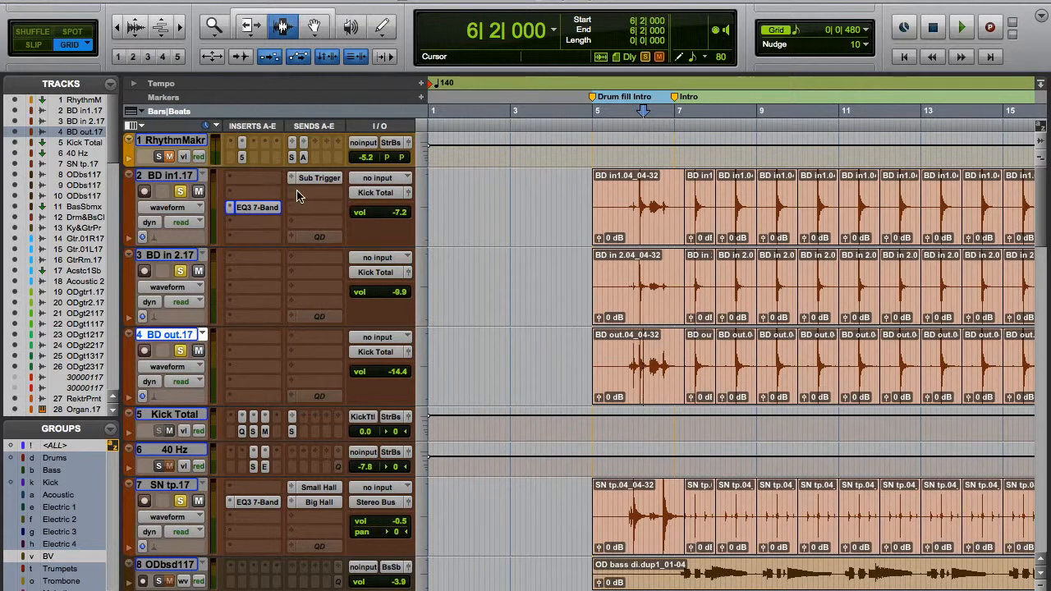
Select the Kick Total track and enlarge its track height so its inserts show by name.
left_click(158, 418)
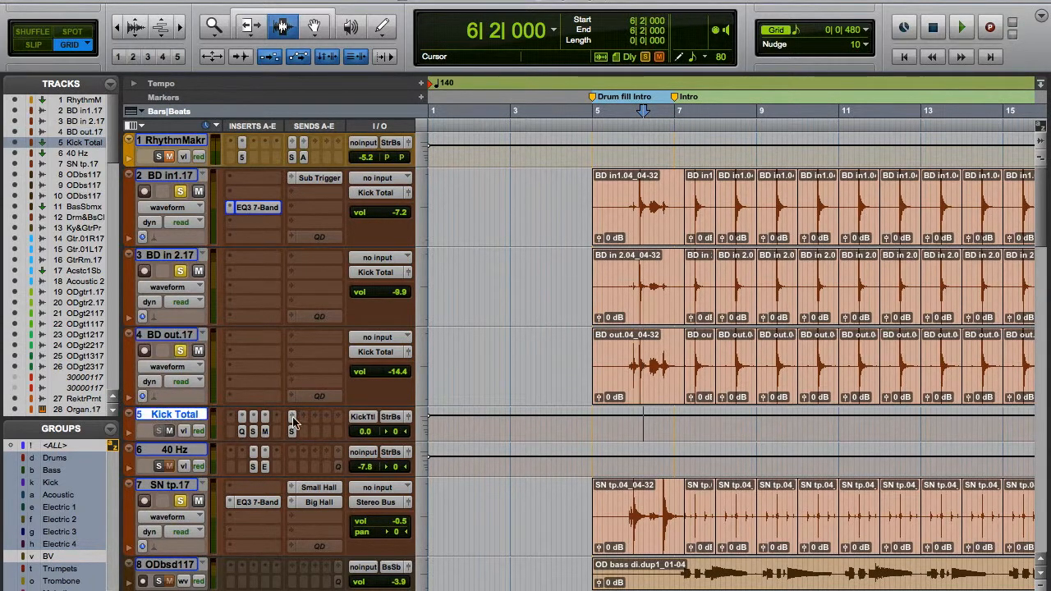
left_click(425, 431)
left_click(436, 446)
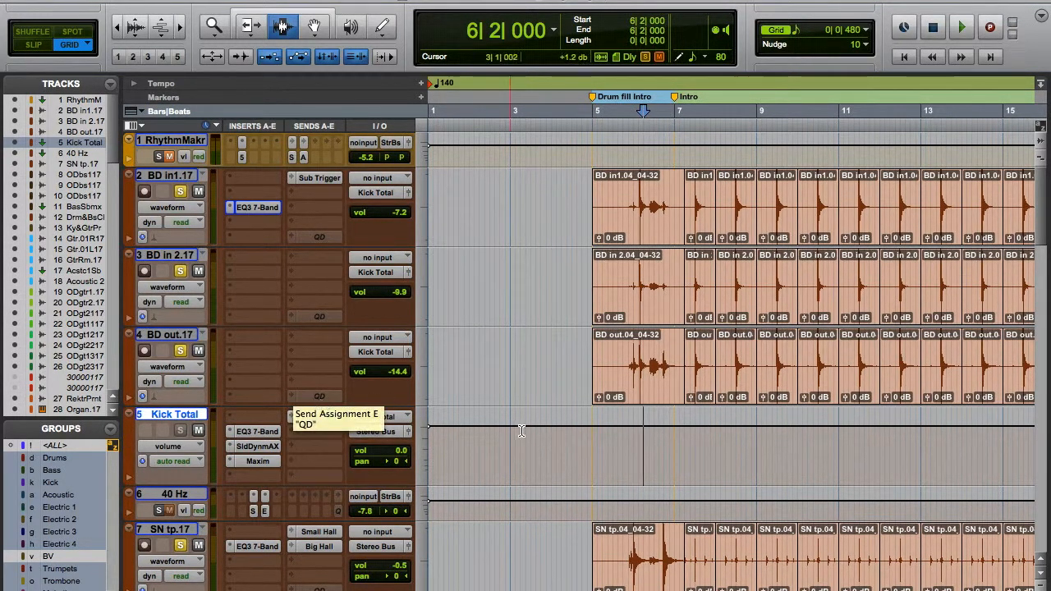
Open the EQ3 7-Band insert on Kick Total and compare its sound bypassed and active during playback.
left_click(249, 432)
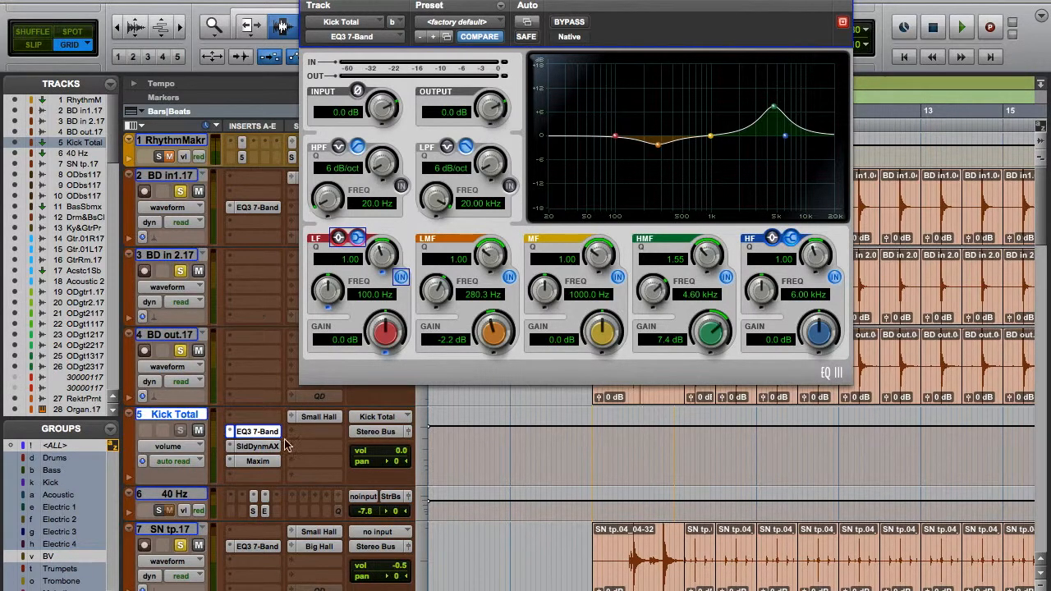
left_click(254, 447)
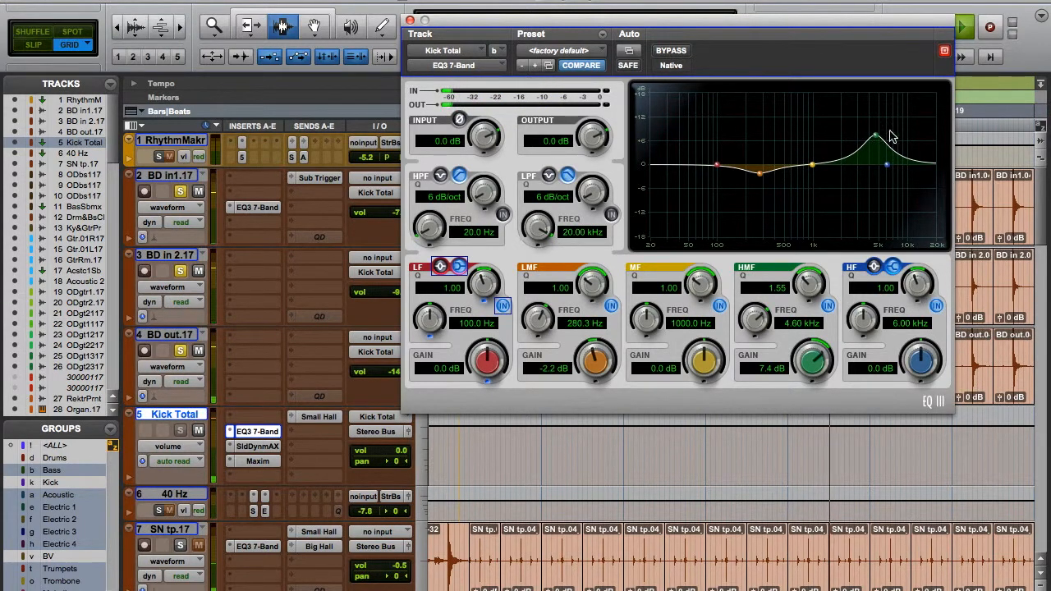
left_click(677, 53)
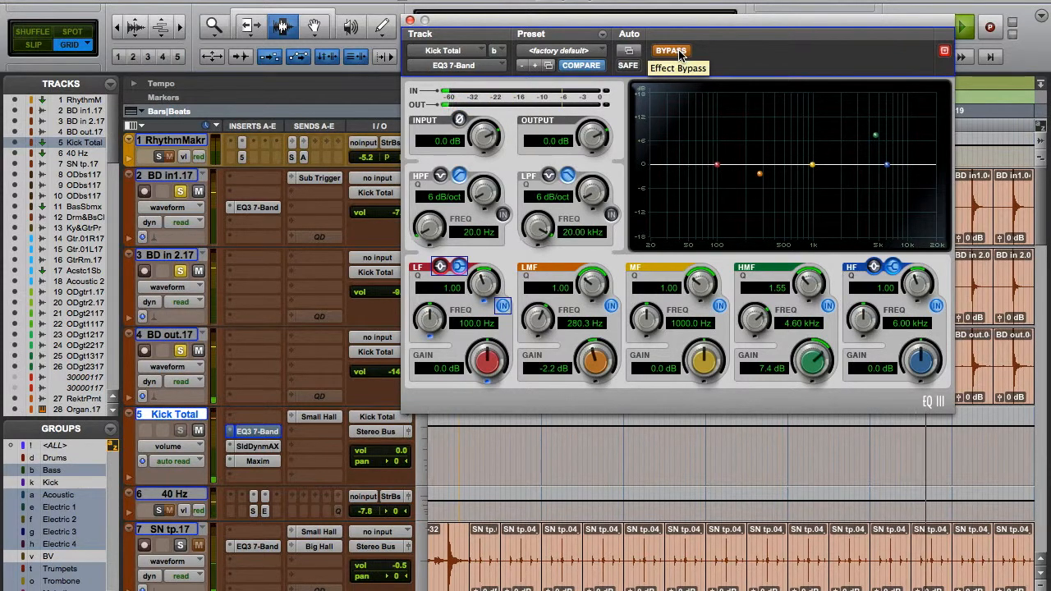
left_click(678, 52)
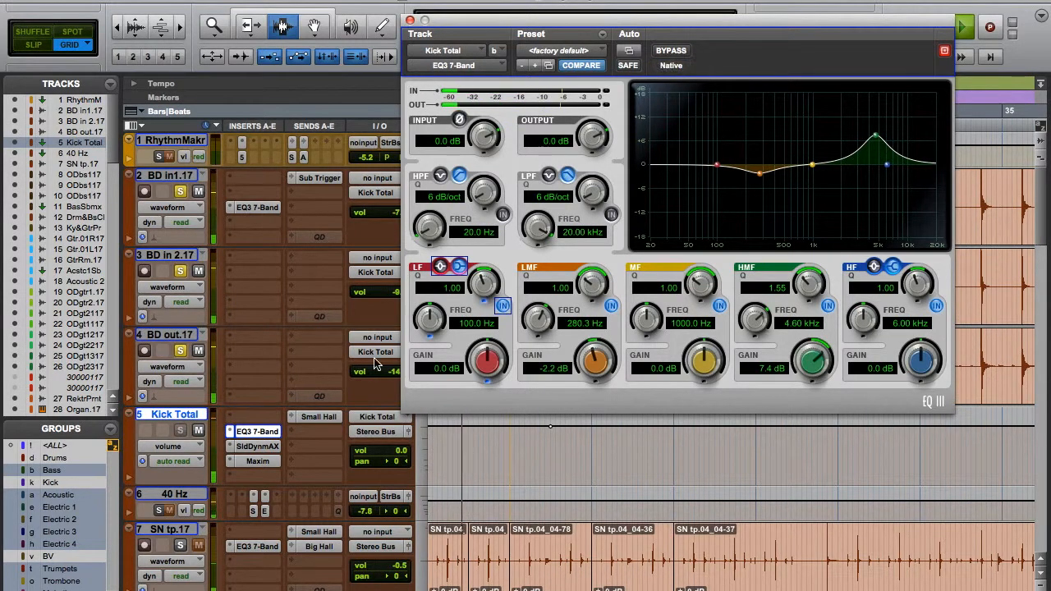
Open the Maxim limiter on Kick Total and compare its sound bypassed and active during playback.
left_click(259, 449)
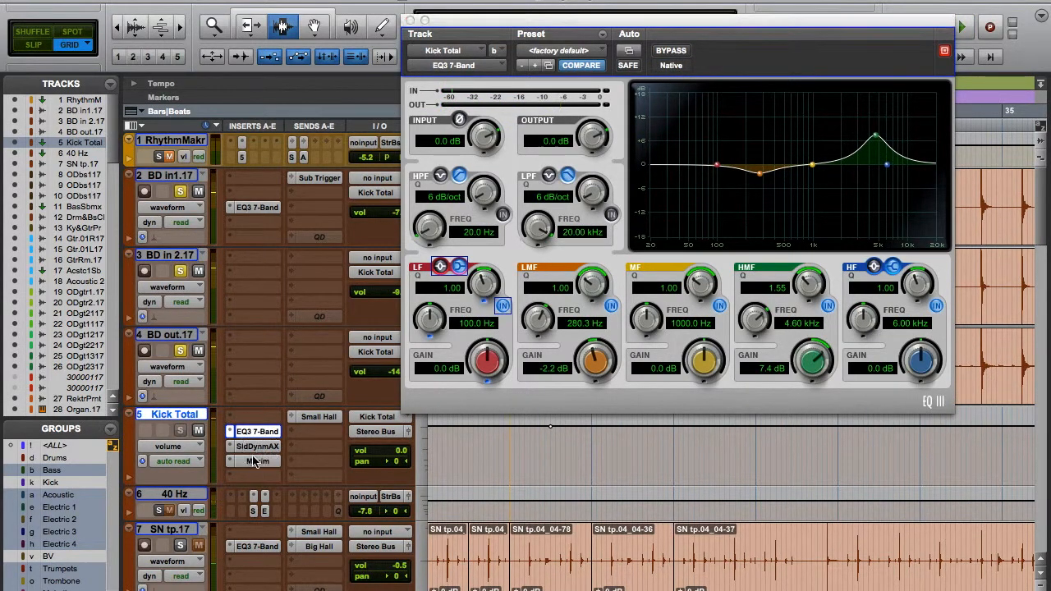
left_click(256, 461)
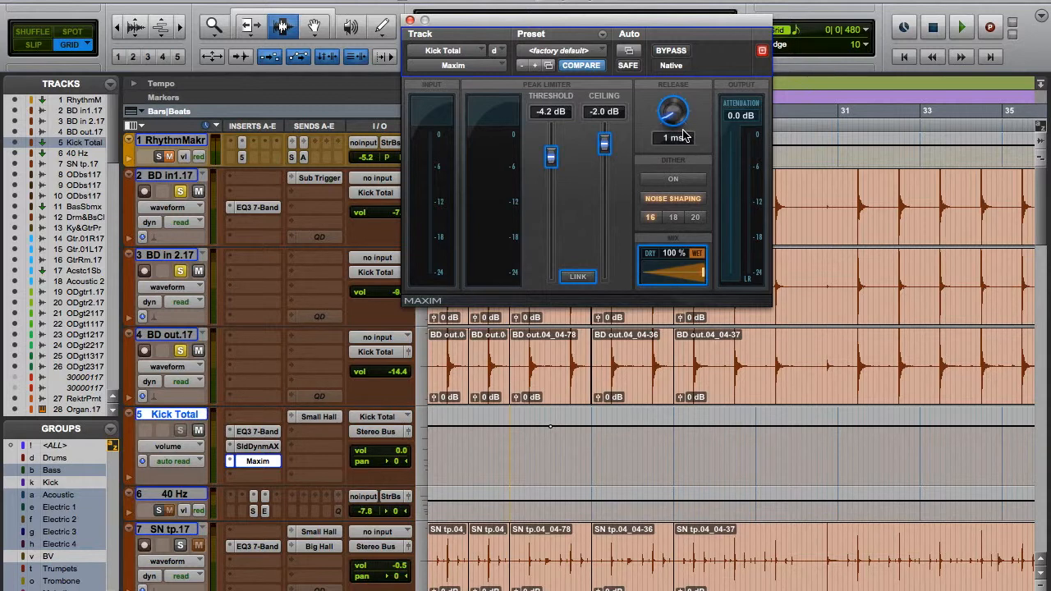
key("space")
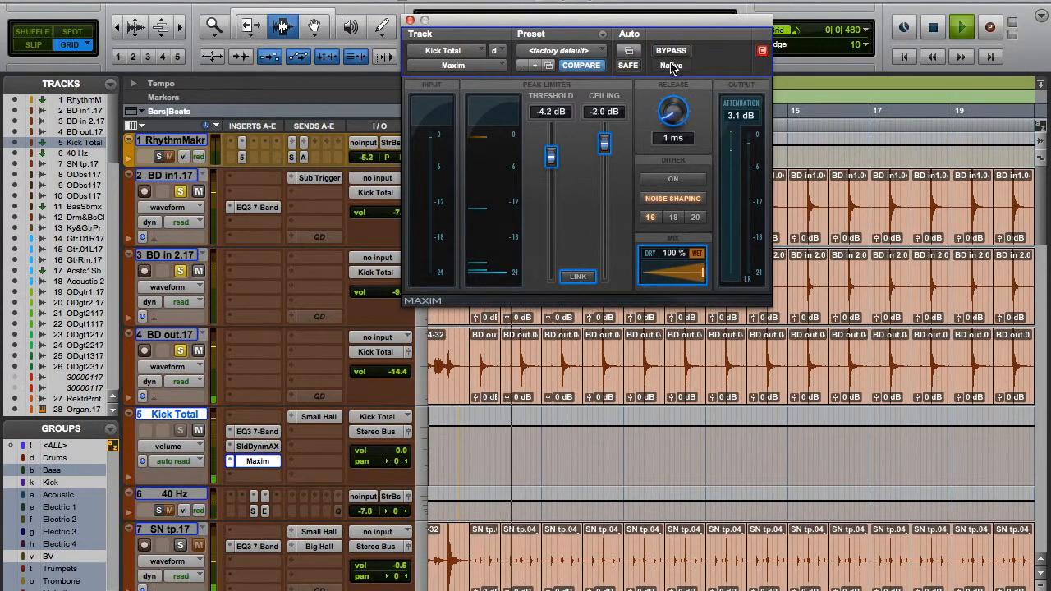
left_click(671, 51)
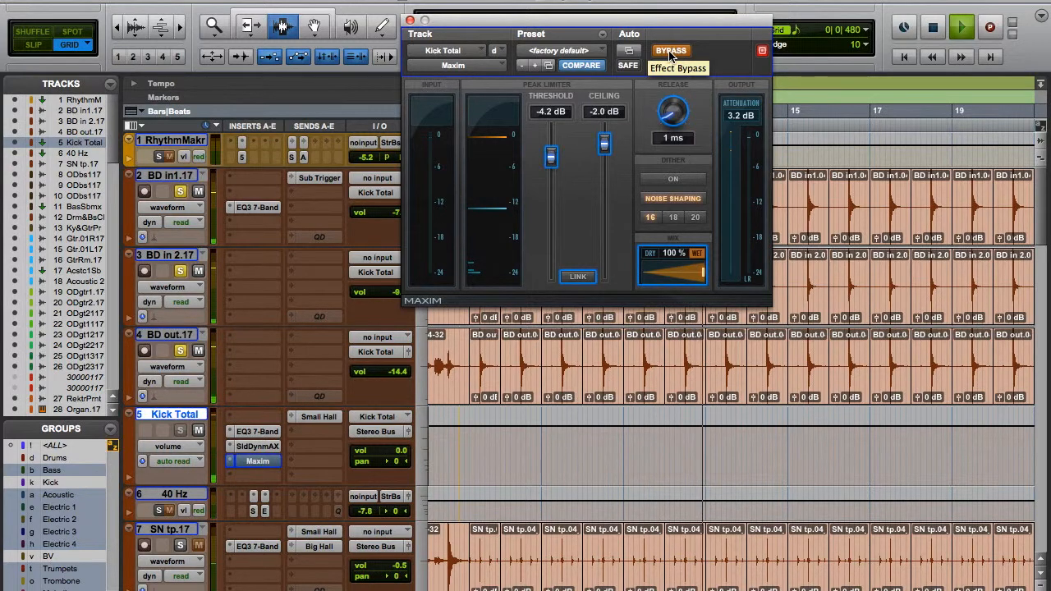
left_click(671, 51)
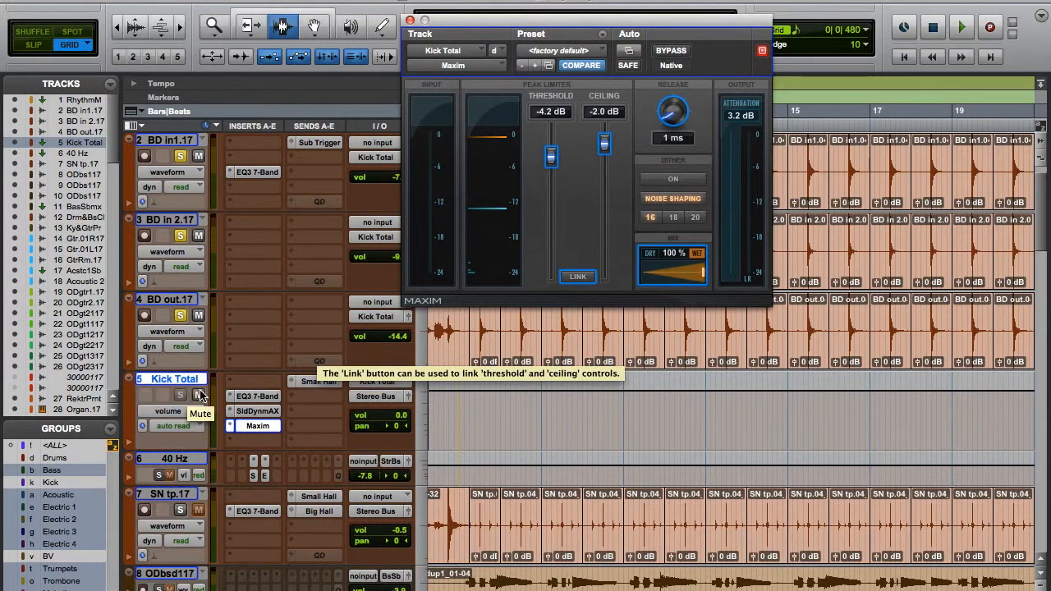
Close the Maxim window and enlarge the track height of the 40 Hz track.
scroll(204, 393, "down", 3)
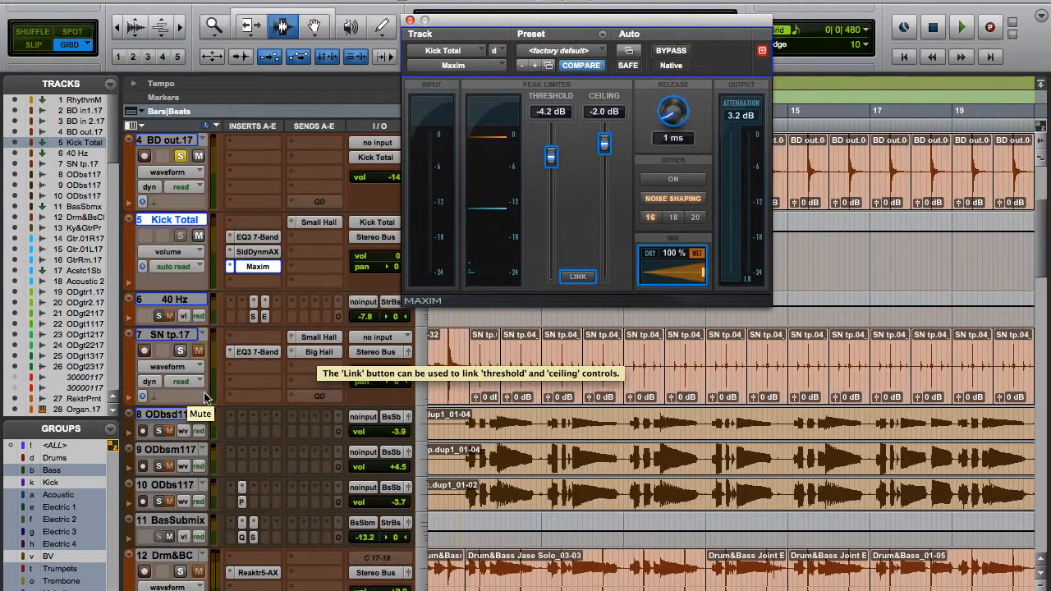
left_click(171, 301)
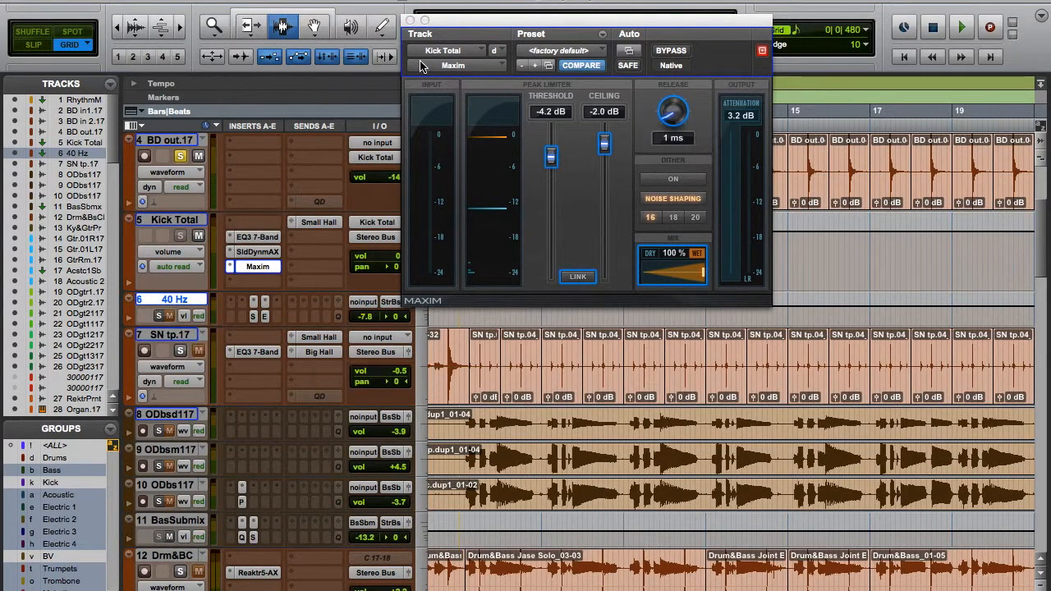
left_click(411, 21)
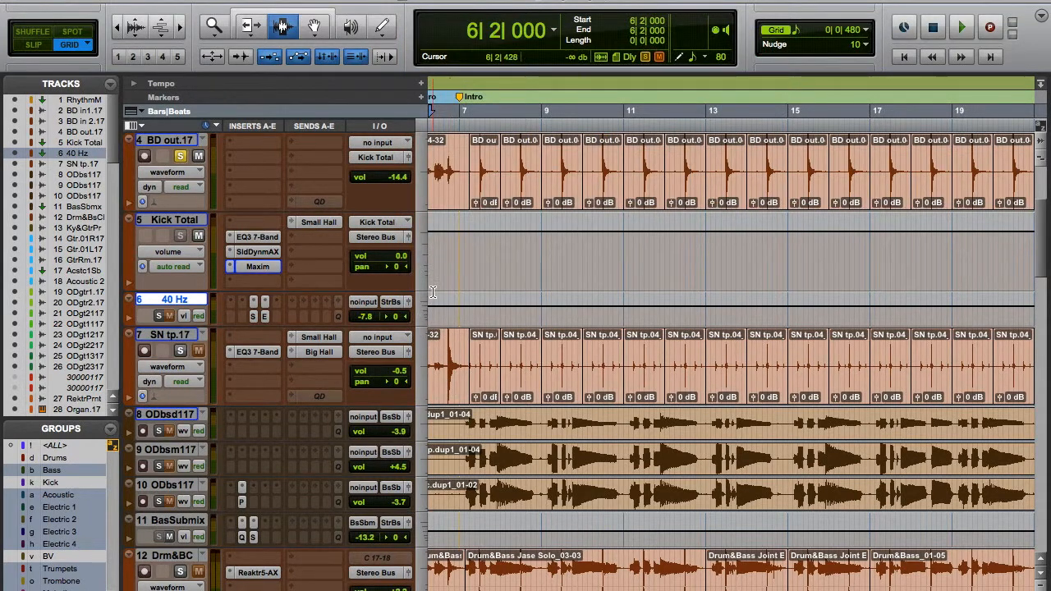
left_click(420, 310)
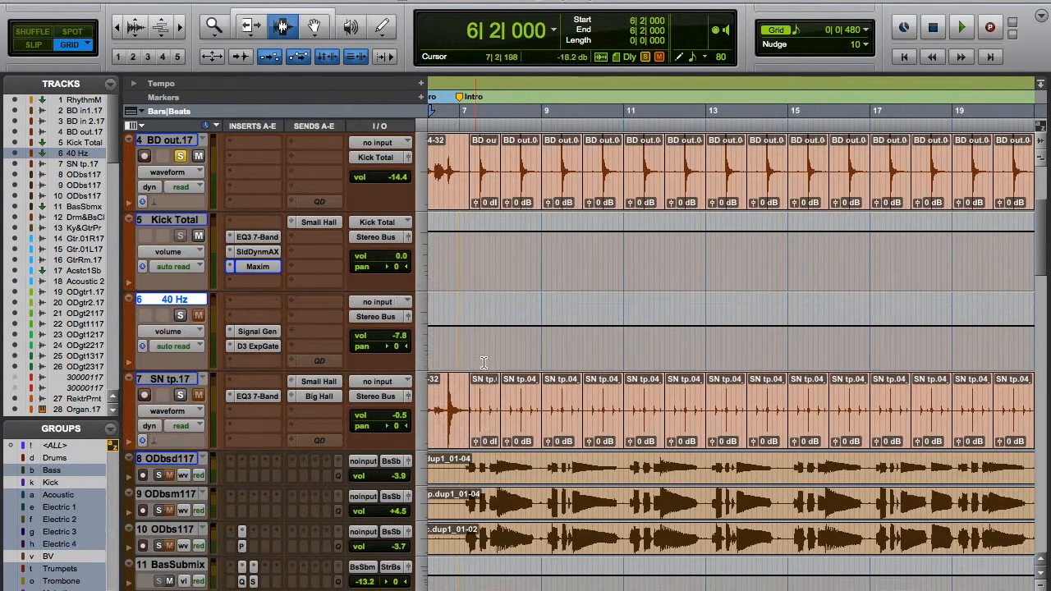
left_click(425, 331)
Select the BD in1.17 track and open its Sub Trigger send for review.
scroll(355, 338, "up", 5)
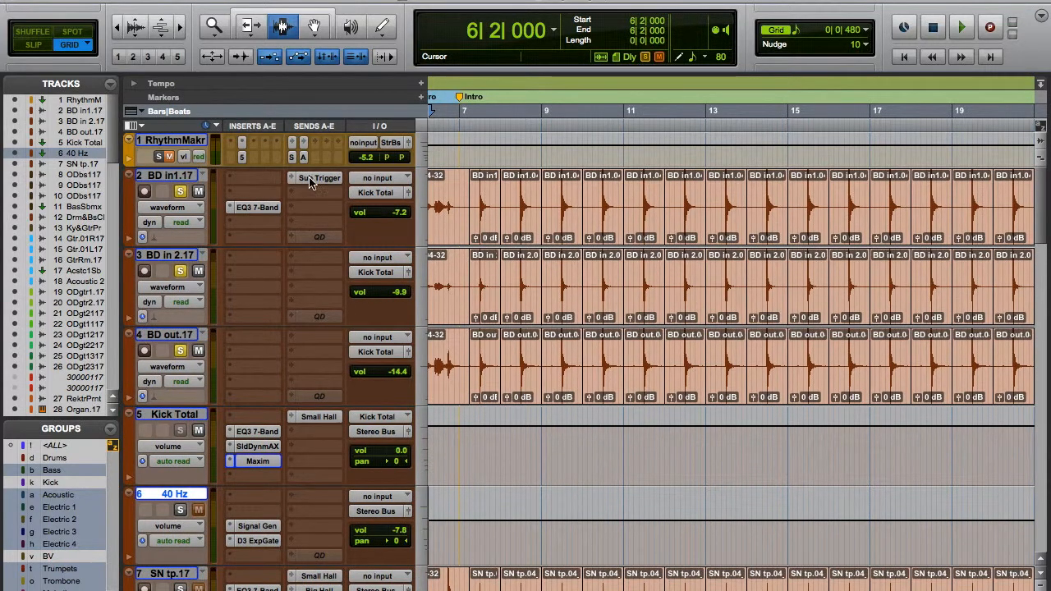
left_click(174, 176)
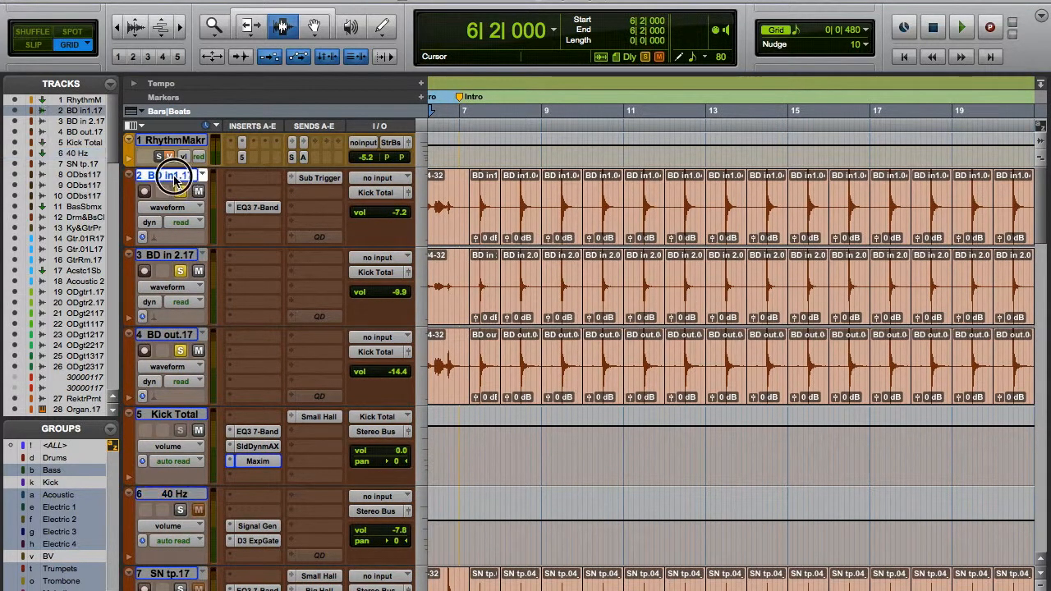
left_click(314, 180)
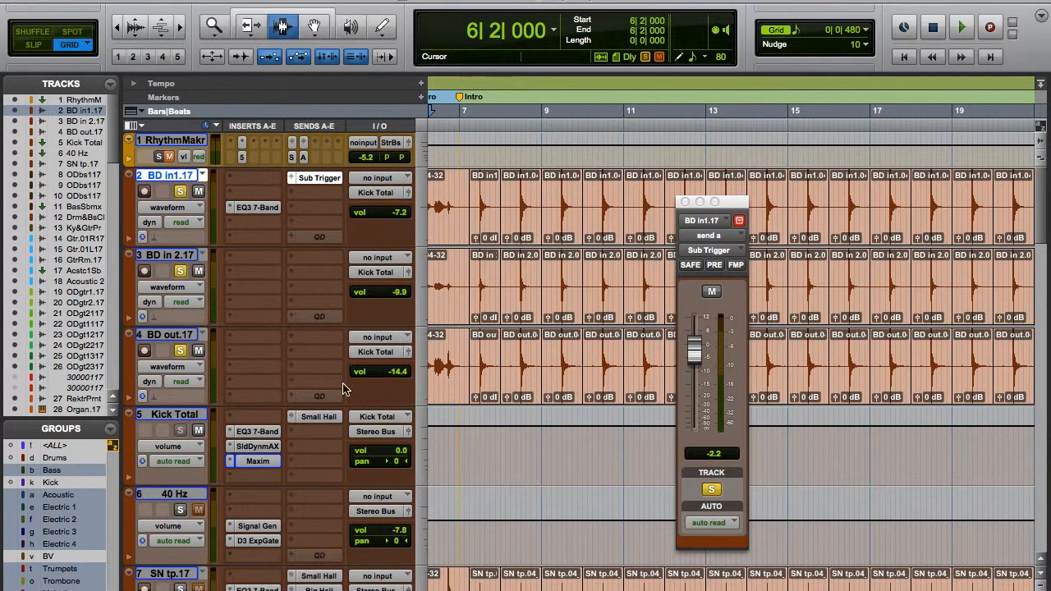
Examine the Signal Generator on the 40 Hz track and compare its Dyn3 Expander/Gate bypassed and active.
scroll(345, 386, "down", 3)
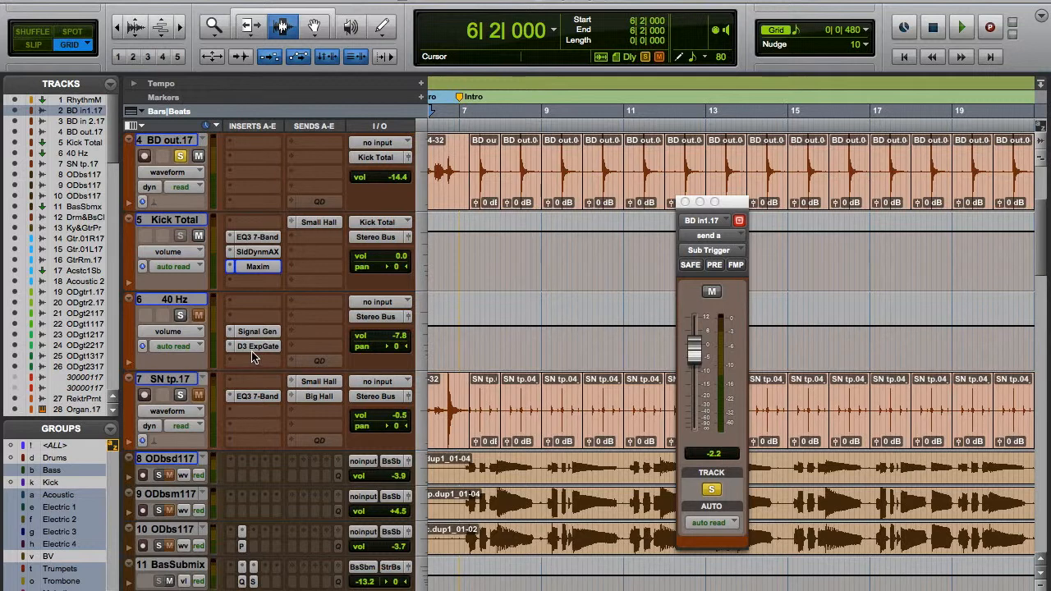
left_click(172, 303)
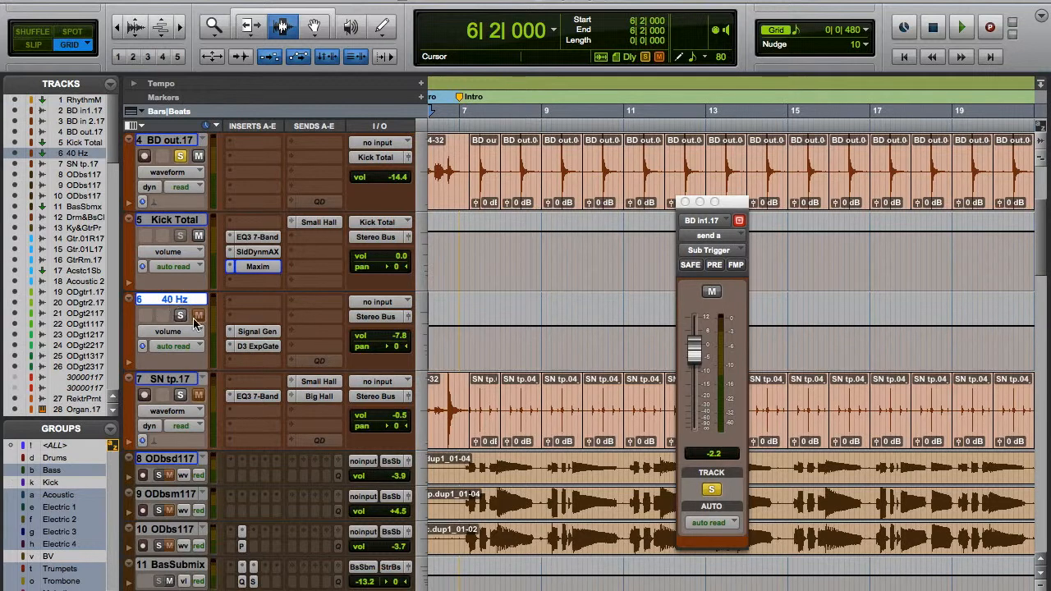
left_click(256, 334)
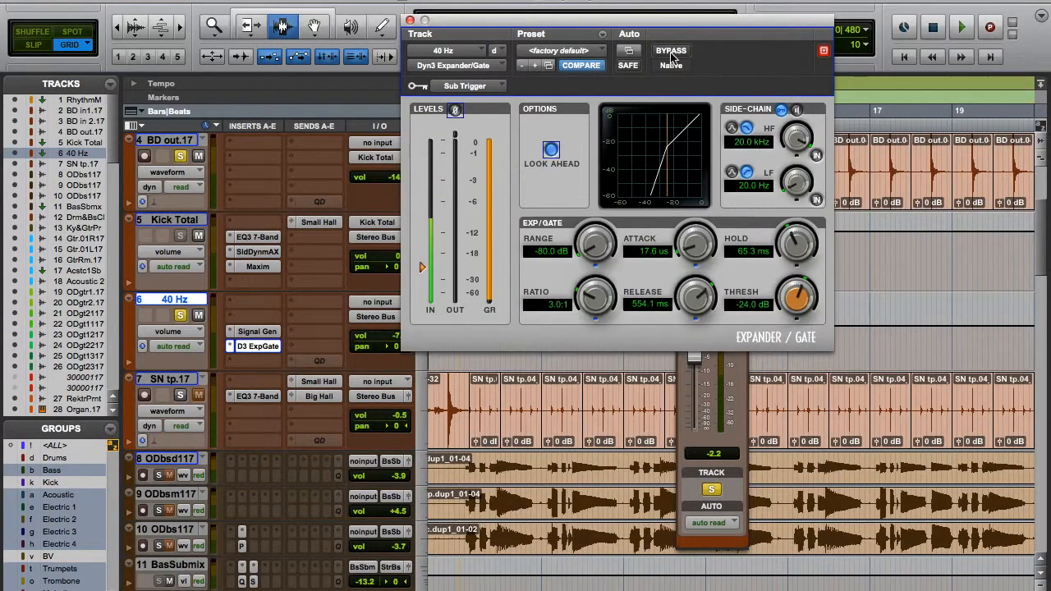
left_click(671, 50)
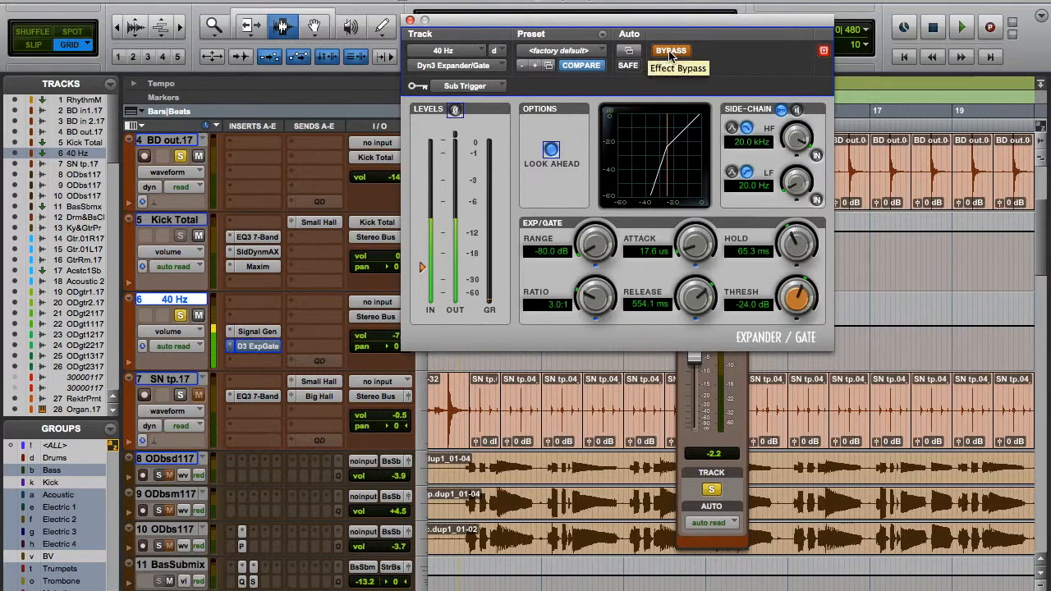
left_click(671, 51)
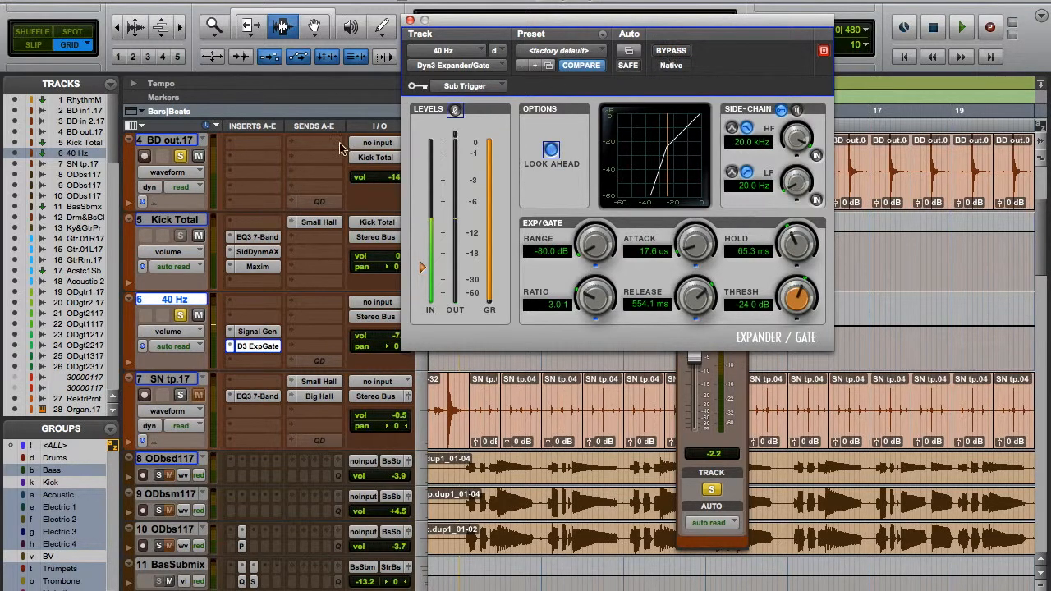
Review the 40 Hz track's Signal Generator and Dyn3 Expander/Gate in turn, and select the BD in1.17 track.
left_click(254, 332)
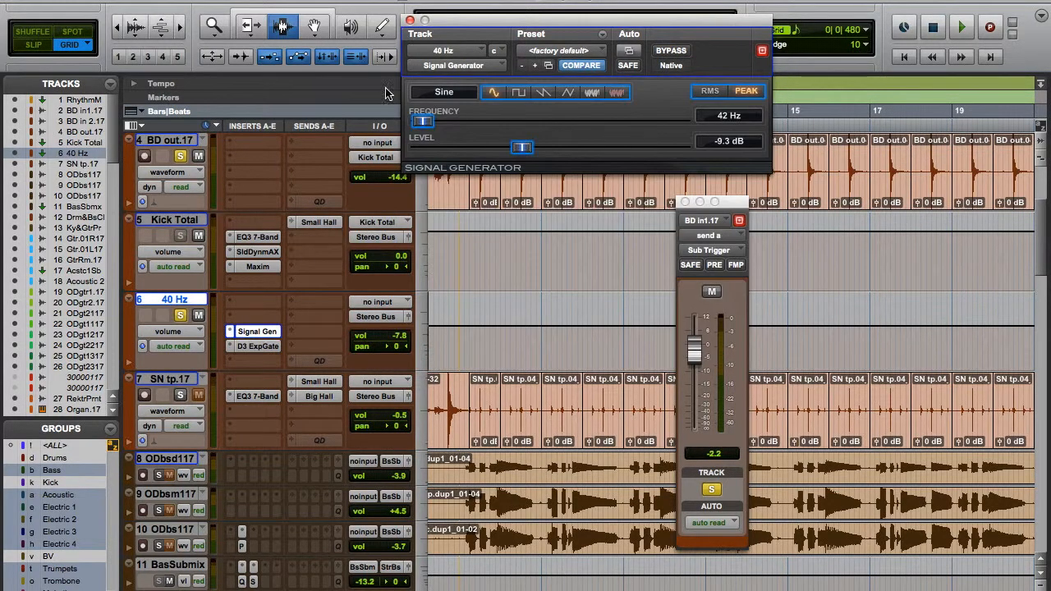
left_click(246, 347)
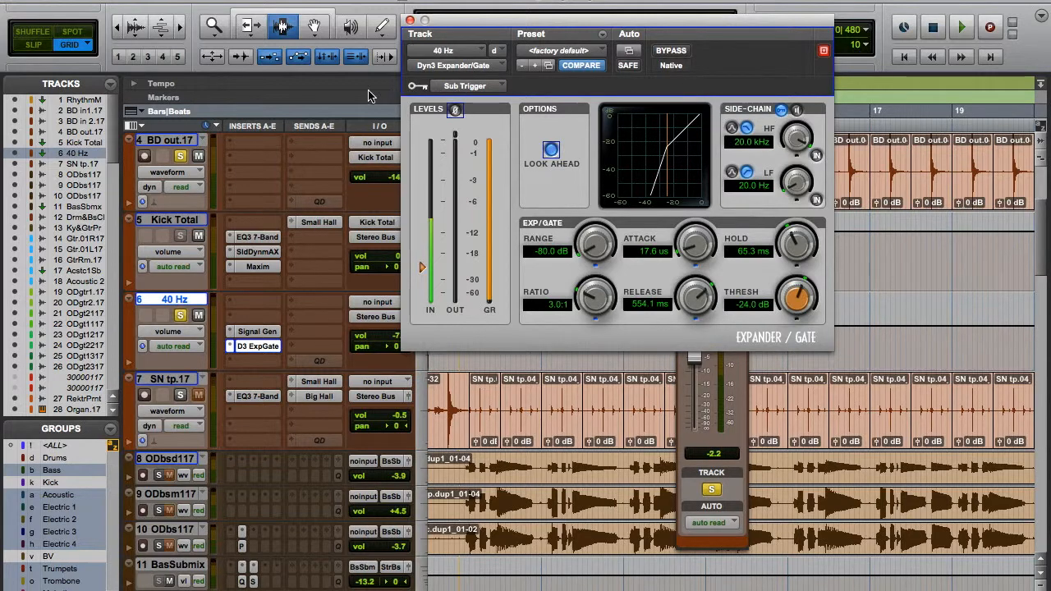
scroll(288, 164, "up", 3)
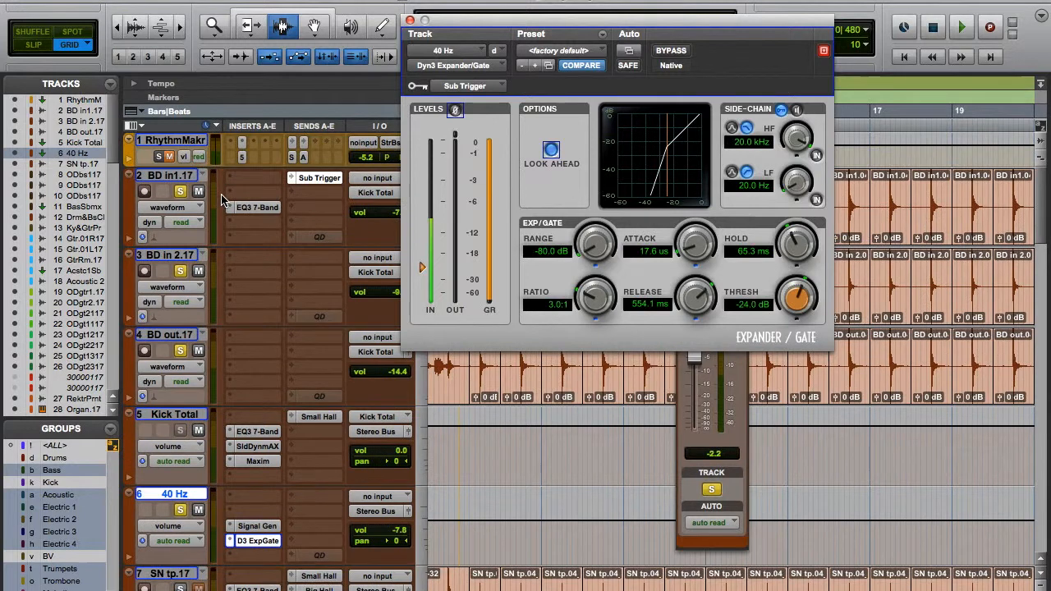
left_click(169, 178)
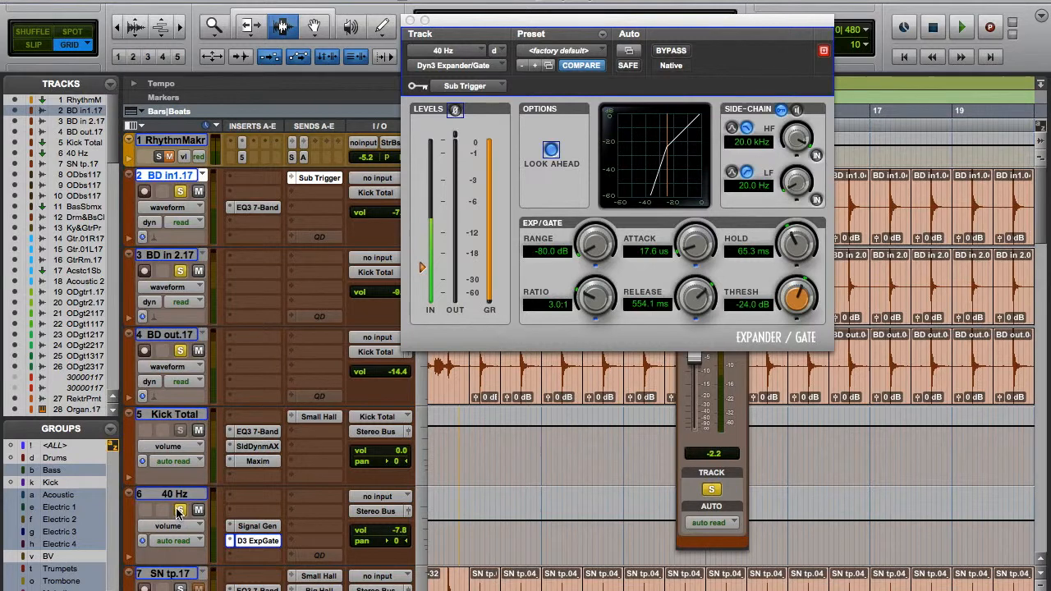
Play the kick tracks while toggling the 40 Hz track's solo to compare the sound with and without it.
key("space")
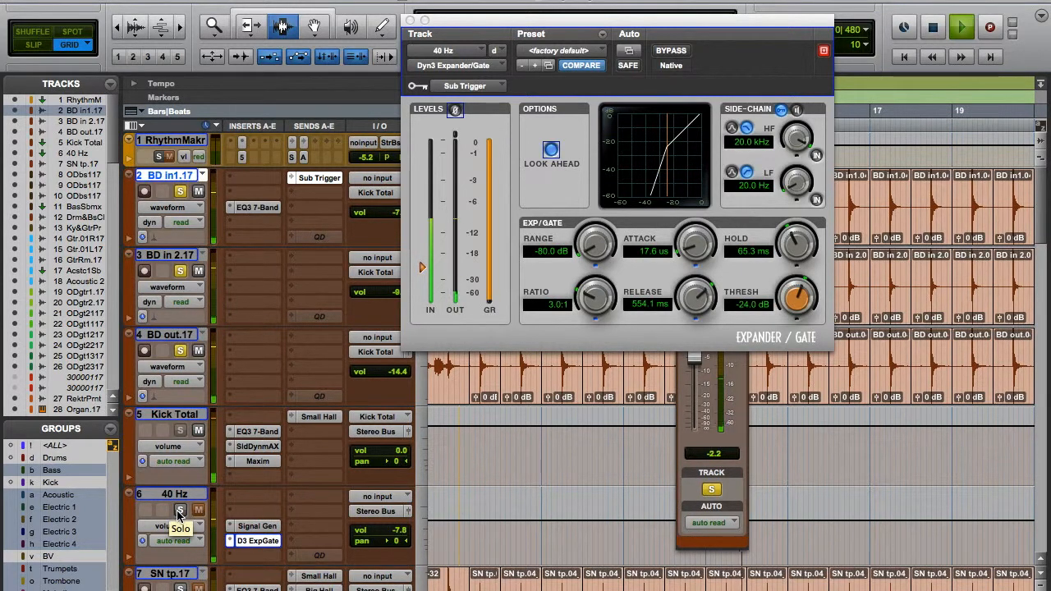
left_click(180, 510)
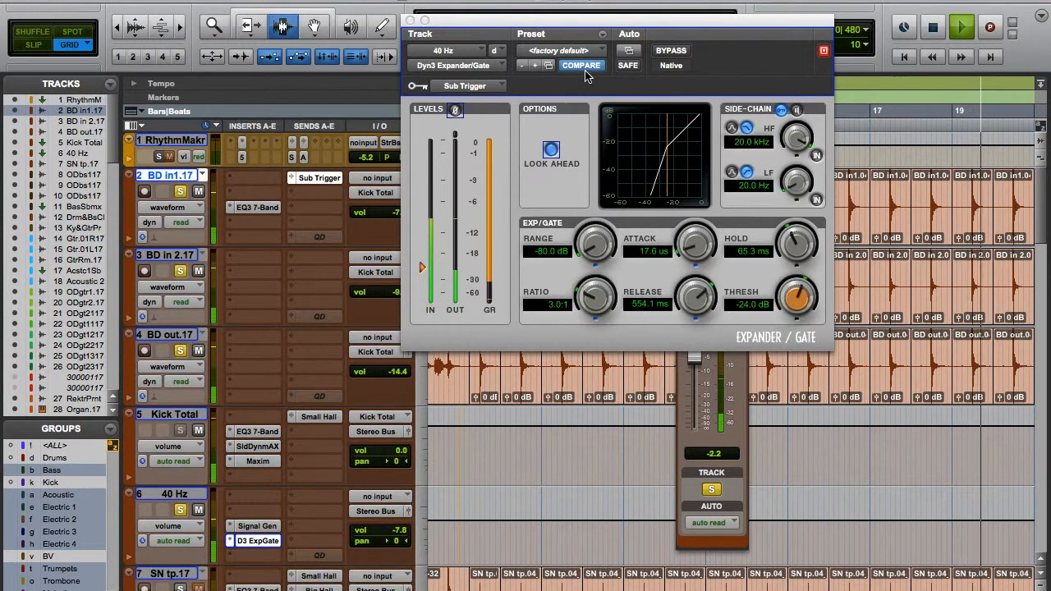
key("space")
Clear the Expander/Gate window out of view and select the range 8|2|480 to 10|3|000 on the BD in1.17 track.
left_click_drag(544, 21, 778, 290)
left_click(517, 194)
left_click_drag(516, 194, 603, 199)
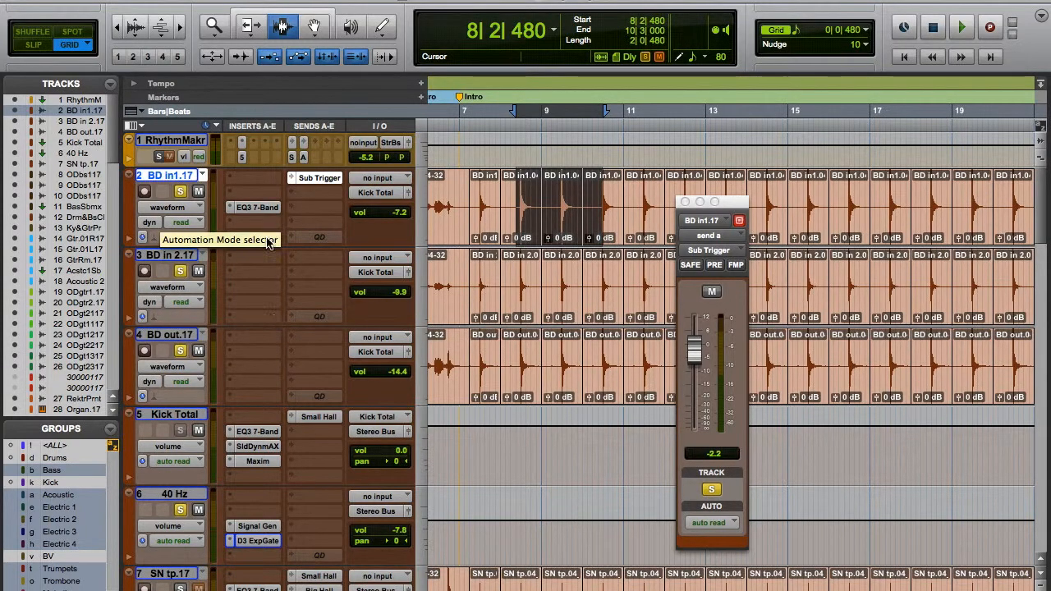
Add the Drum&Bass Clean and SN tp.17 tracks to the soloed kick tracks.
scroll(250, 439, "down", 3)
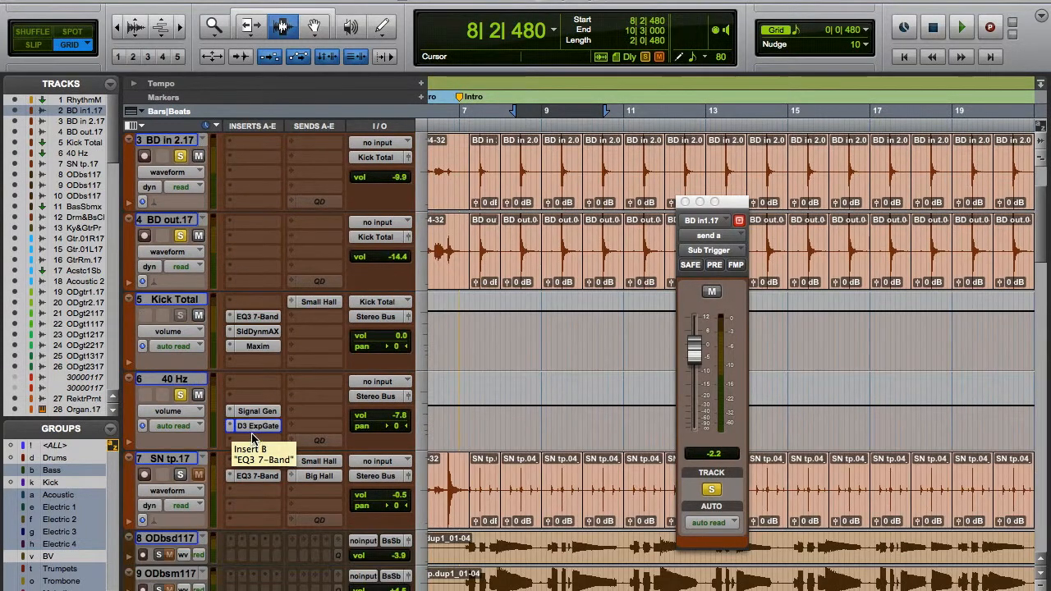
scroll(214, 467, "down", 3)
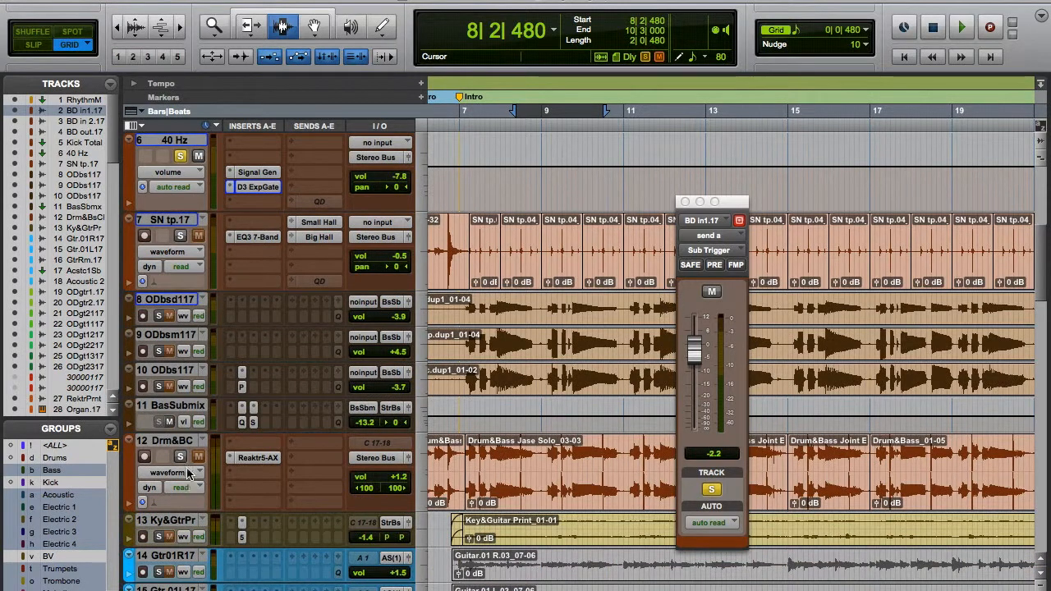
left_click(181, 457)
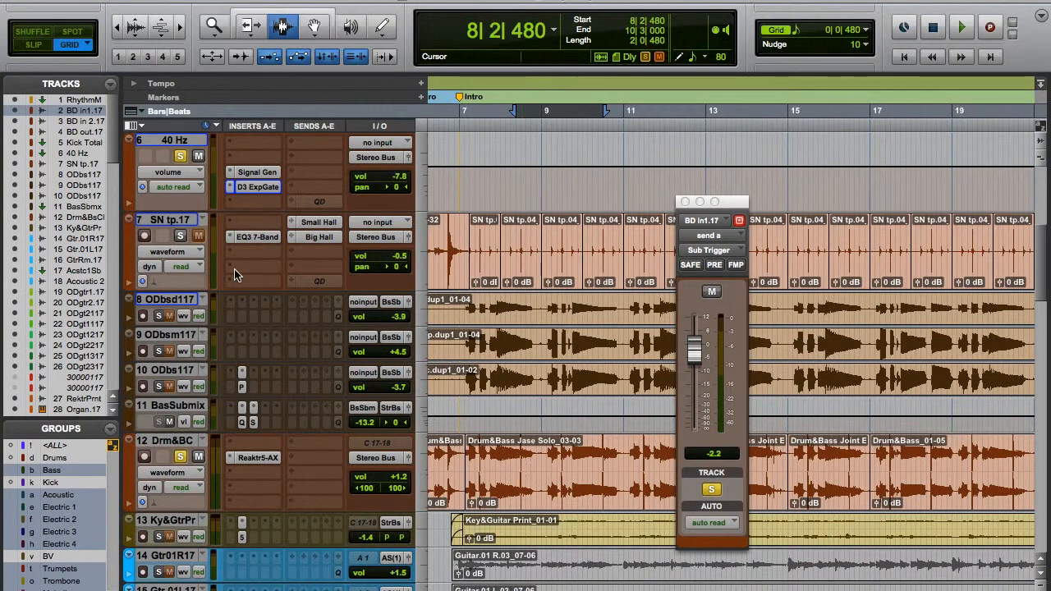
left_click(182, 236)
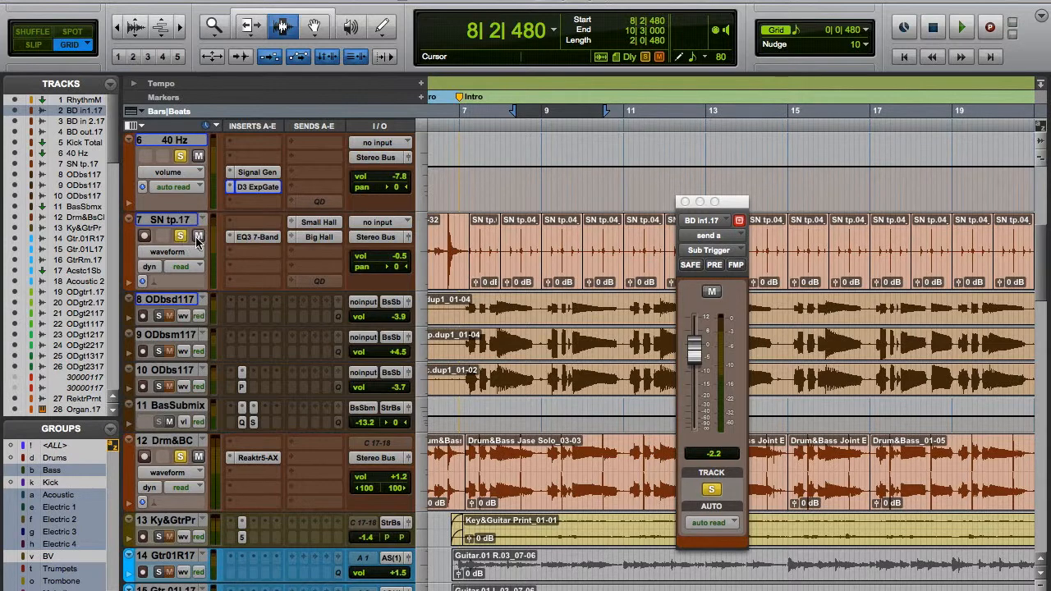
Open the EQ3 7-Band on SN tp.17 and move its window clear of the track controls.
left_click(255, 237)
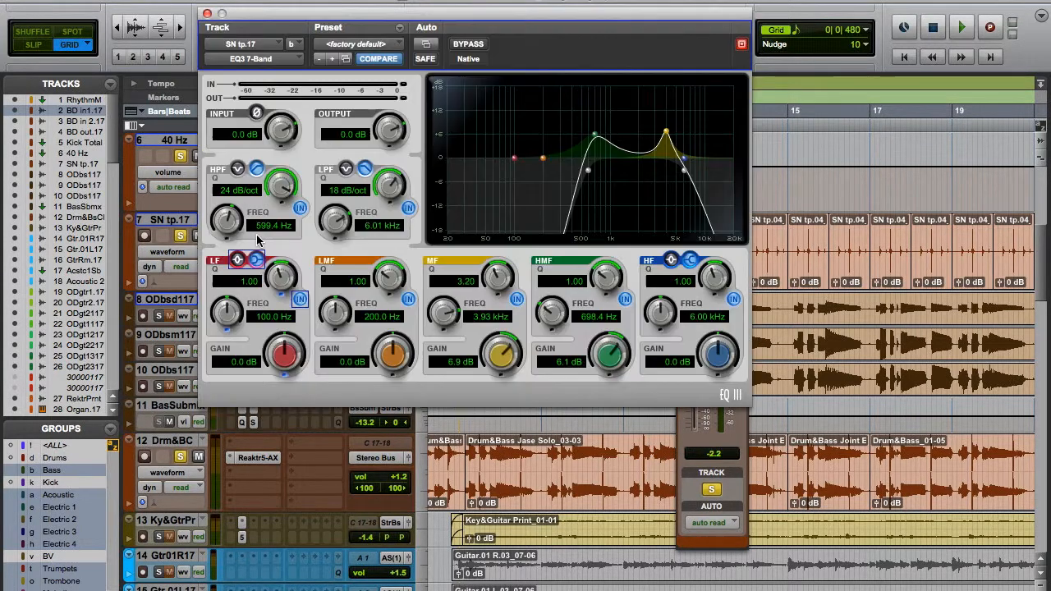
left_click_drag(358, 18, 557, 6)
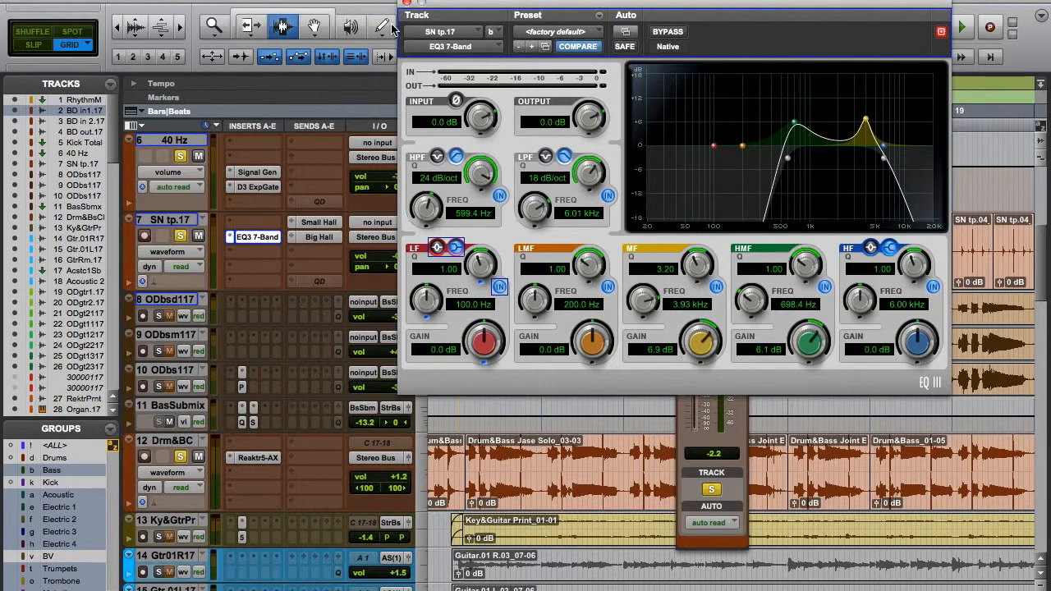
left_click_drag(462, 10, 593, 12)
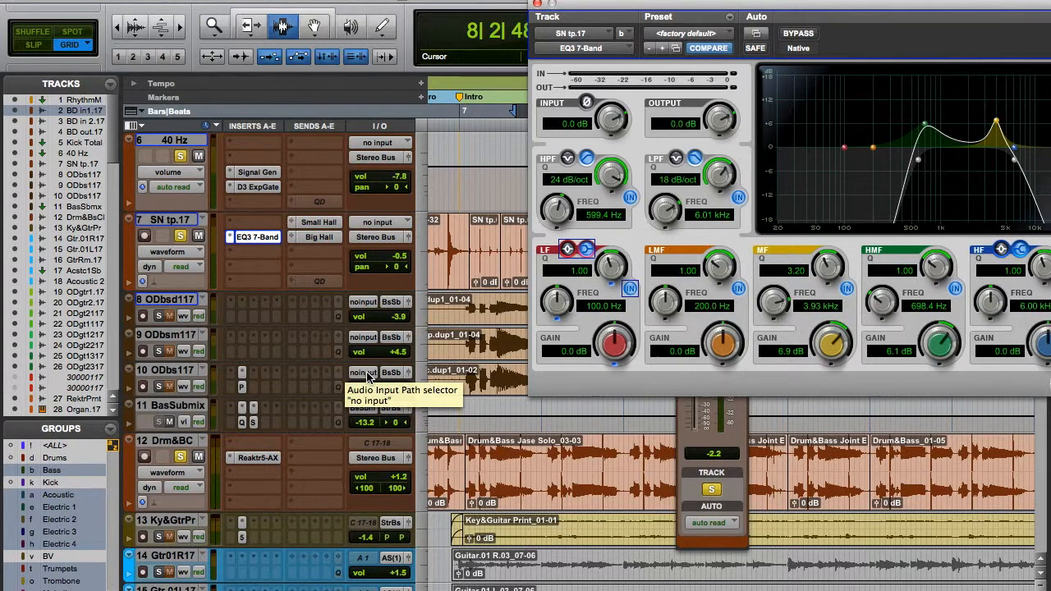
Leave only SN tp.17 soloed and play the snare from 6|3|480.
left_click(184, 458)
left_click(180, 238)
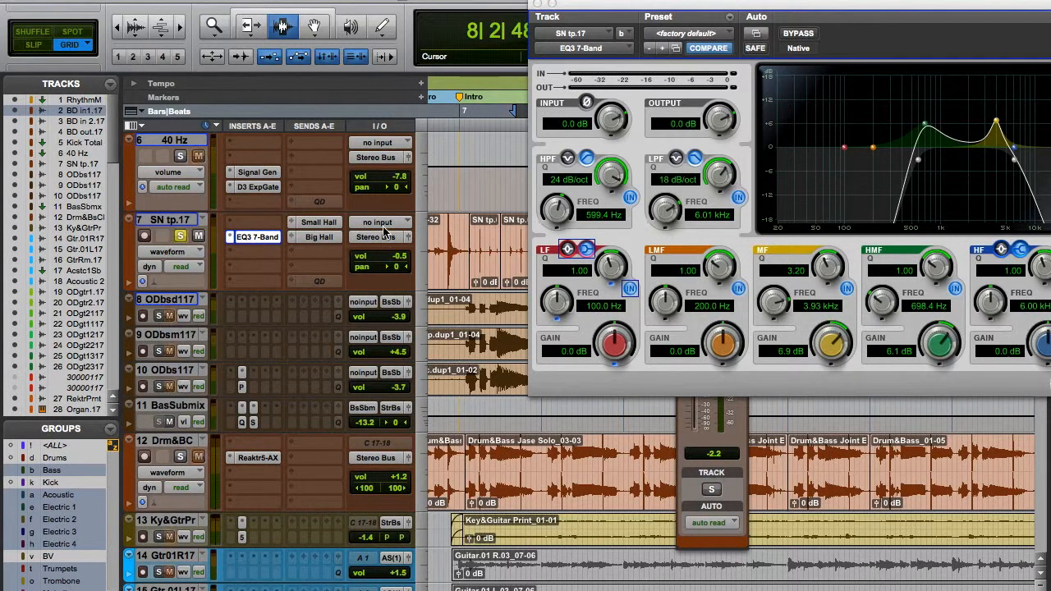
left_click(443, 247)
key("space")
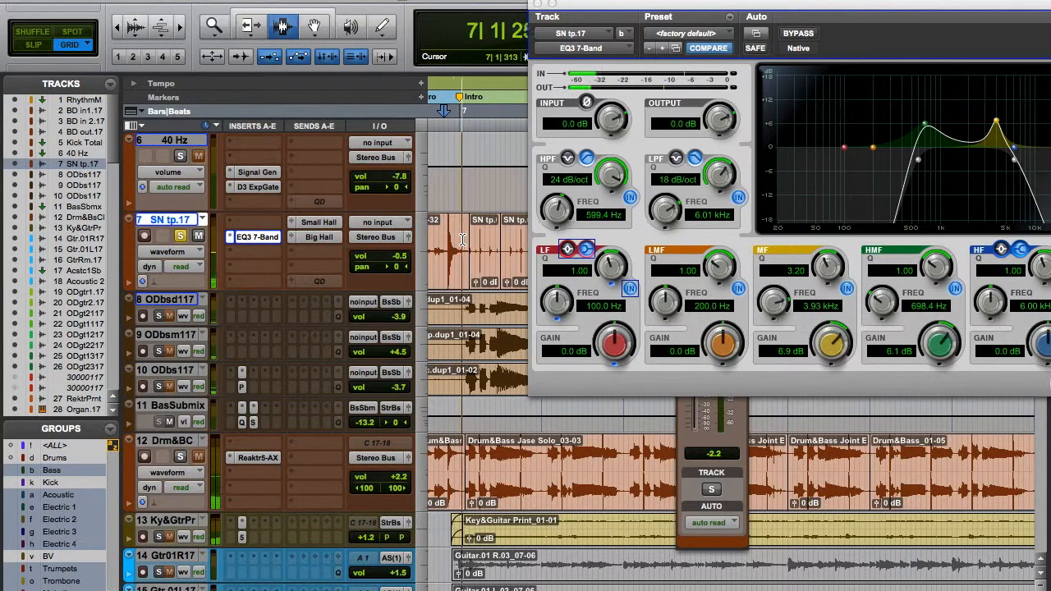
Close the Sub Trigger send window and compare the snare EQ3 7-Band bypassed and active during playback.
left_click_drag(657, 4, 172, 44)
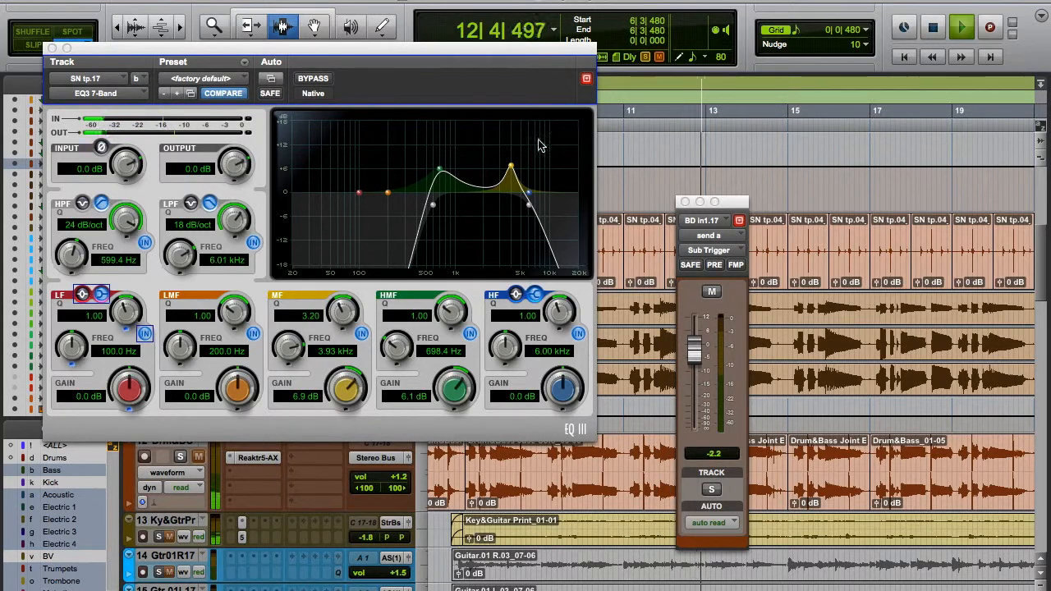
left_click(686, 202)
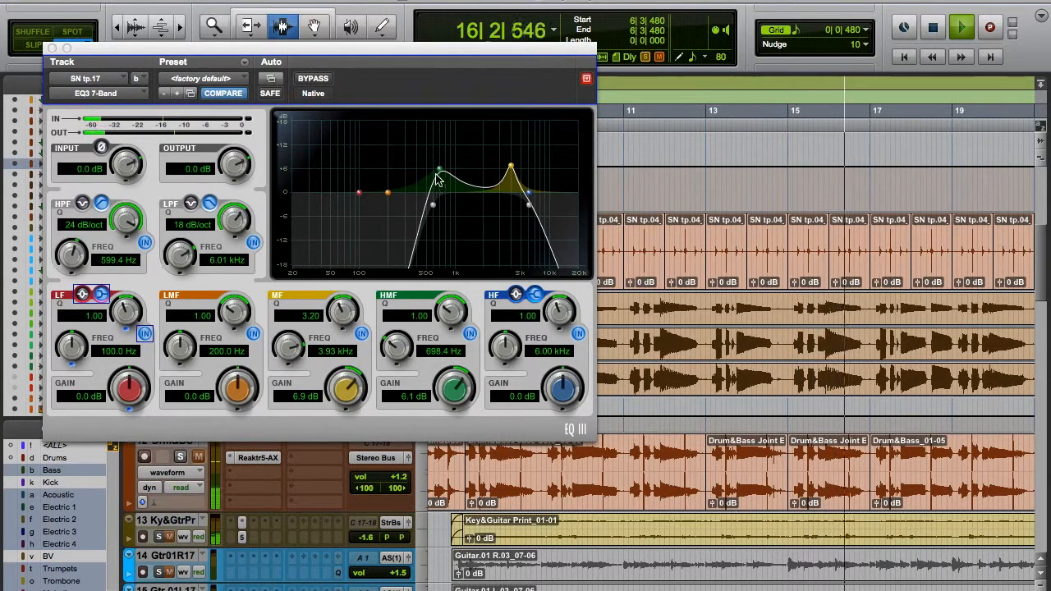
left_click(311, 79)
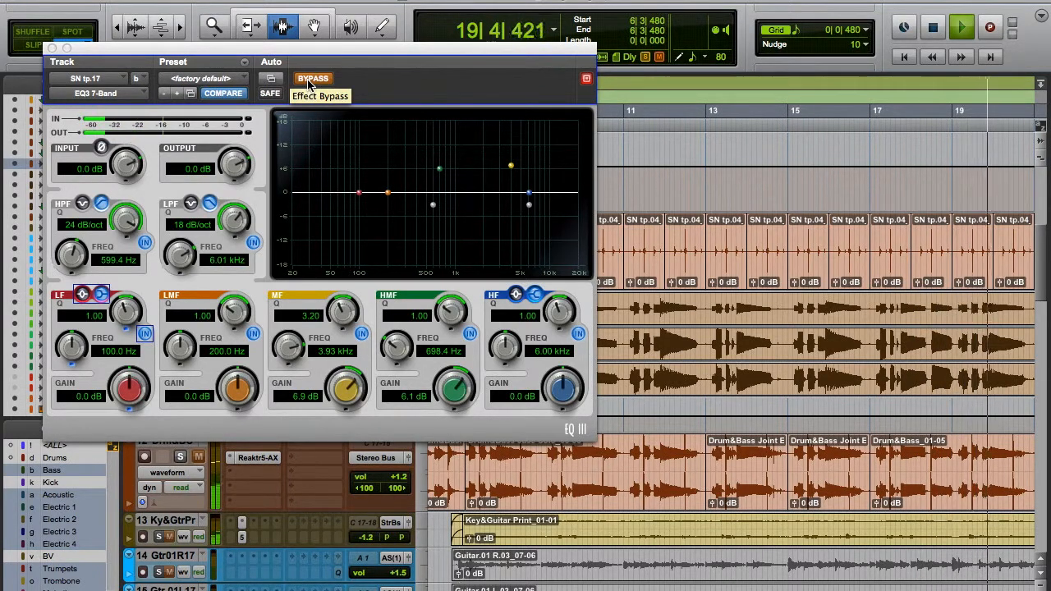
left_click(309, 79)
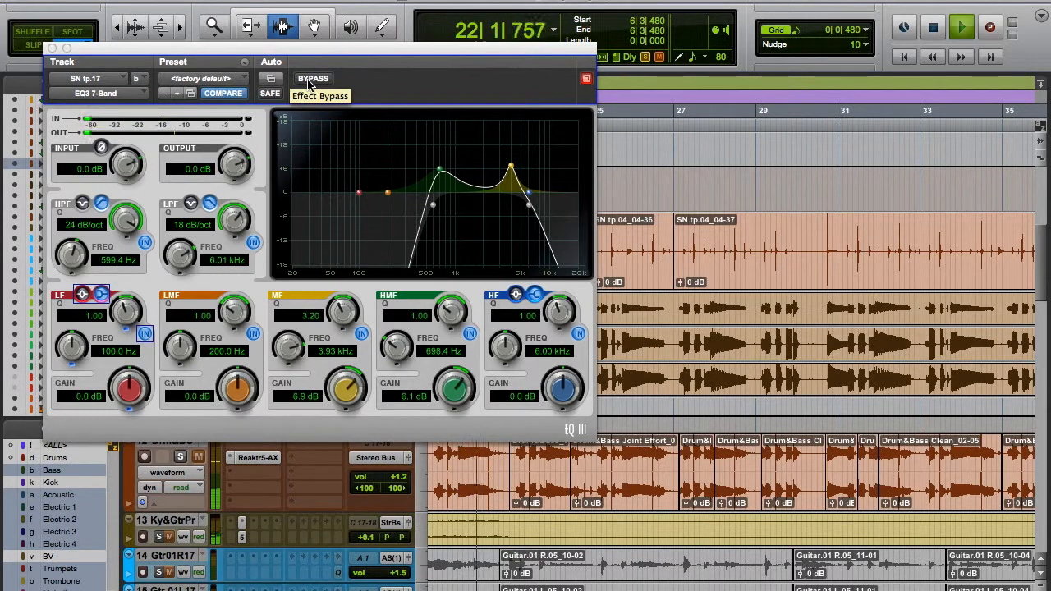
key("space")
Solo Drum&Bass Clean alongside SN tp.17 and toggle the snare's solo during playback to compare the blend.
left_click_drag(192, 52, 473, 7)
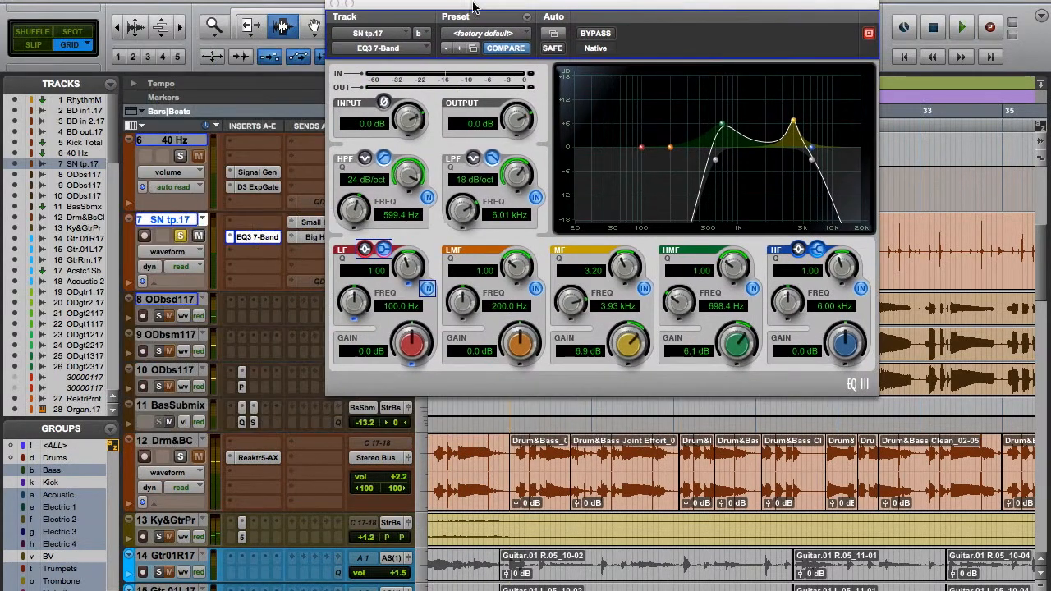
left_click(181, 457)
key("space")
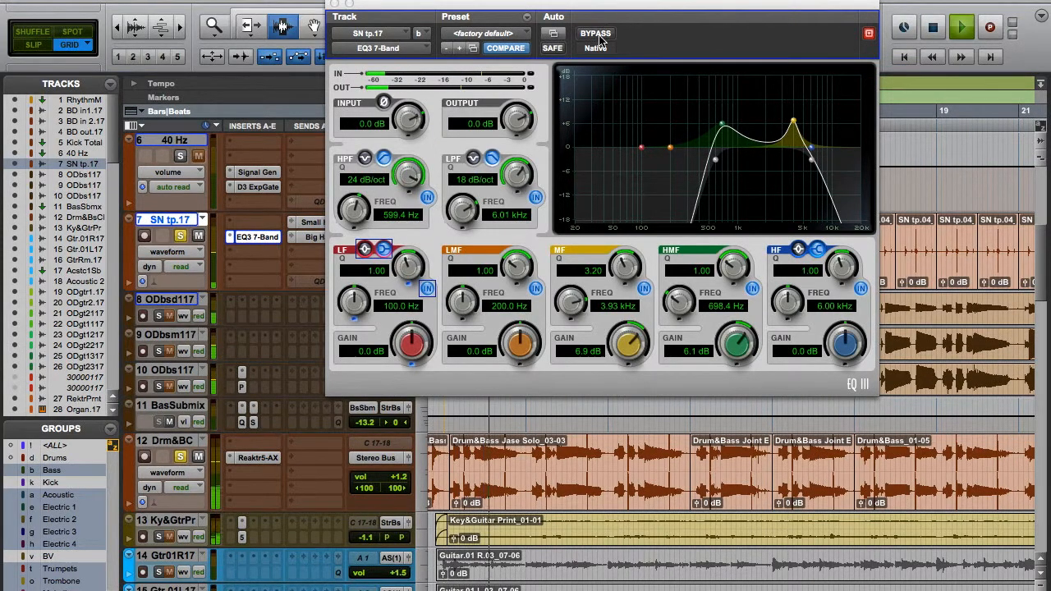
left_click(181, 237)
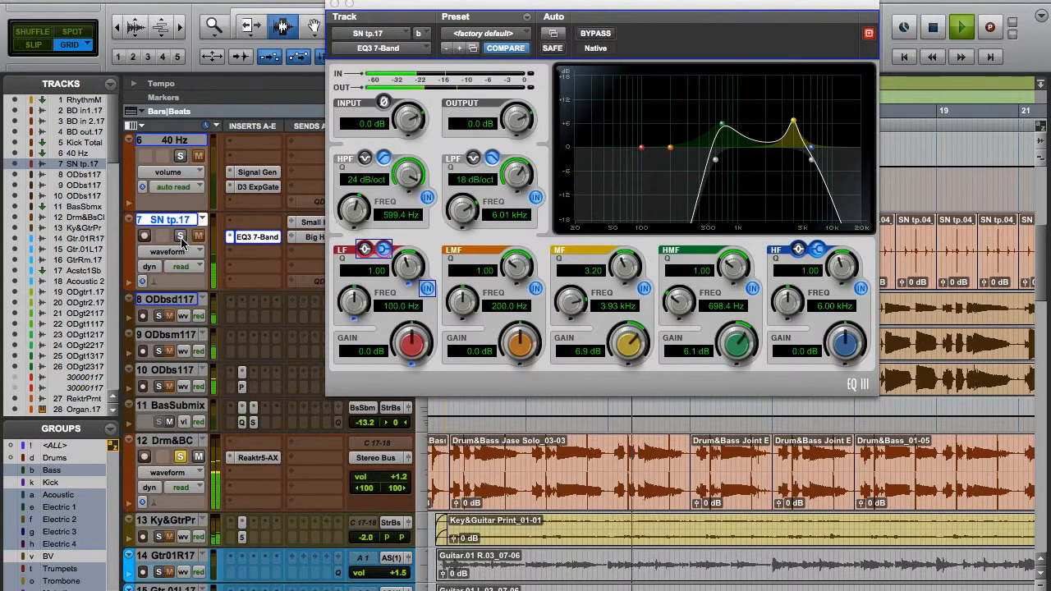
left_click(181, 237)
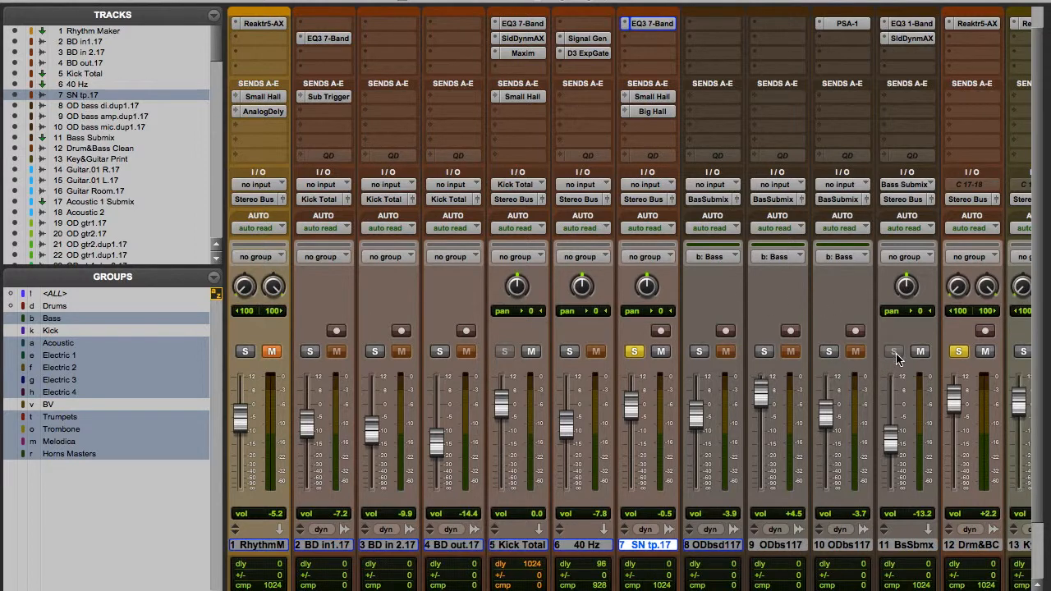
Unsolo SN tp.17 in the mixer and open the Reaktor5 insert on Drum&Bass Clean.
scroll(850, 420, "right", 3)
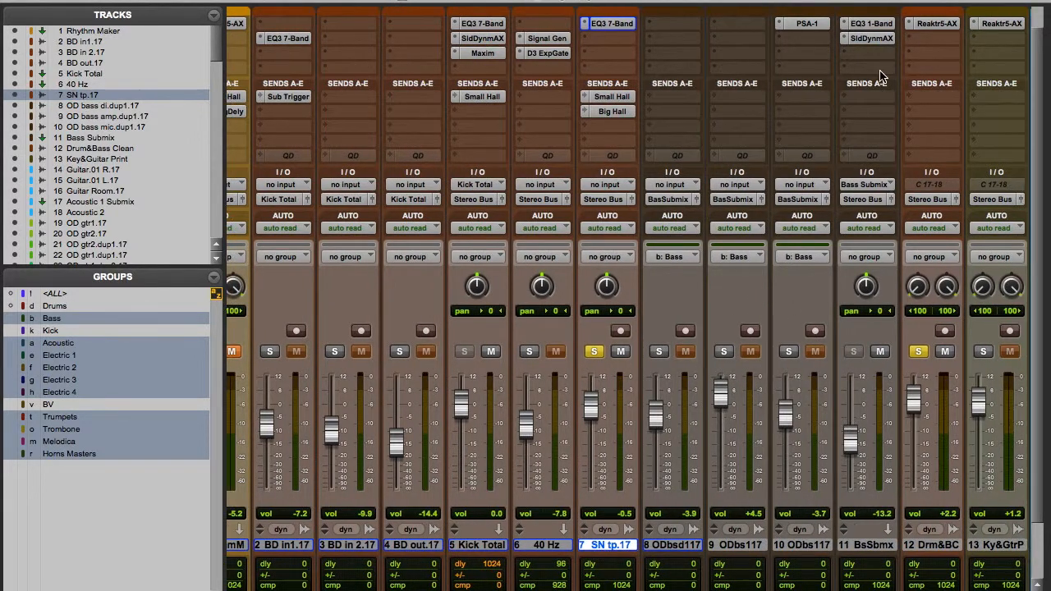
left_click(593, 352)
left_click(937, 24)
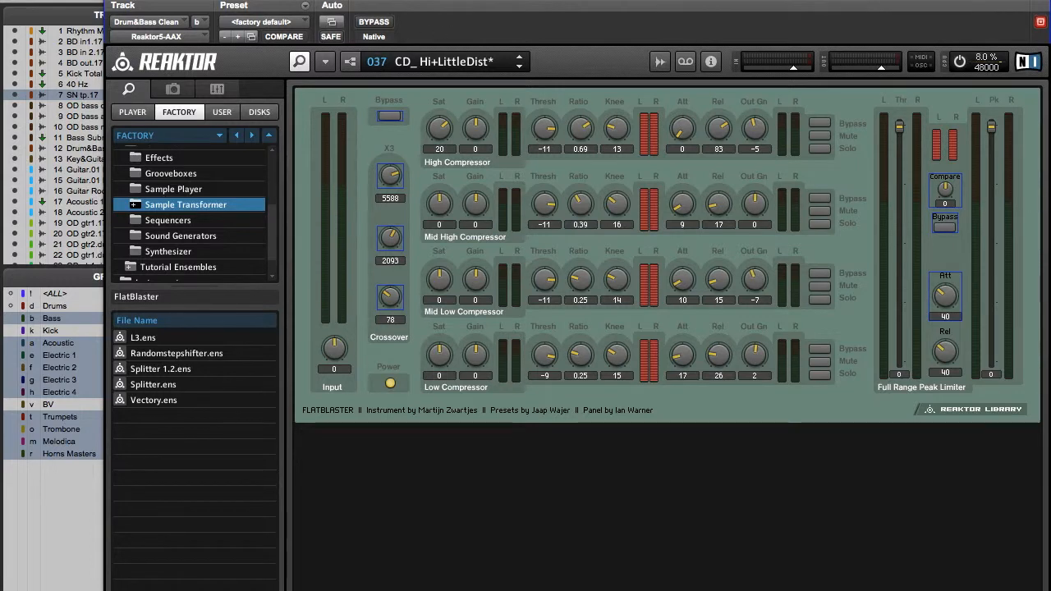
Reposition the Reaktor window to show the whole FlatBlaster compressor panel together with the bypass control.
left_click_drag(411, 1, 370, 5)
left_click_drag(326, 2, 330, 19)
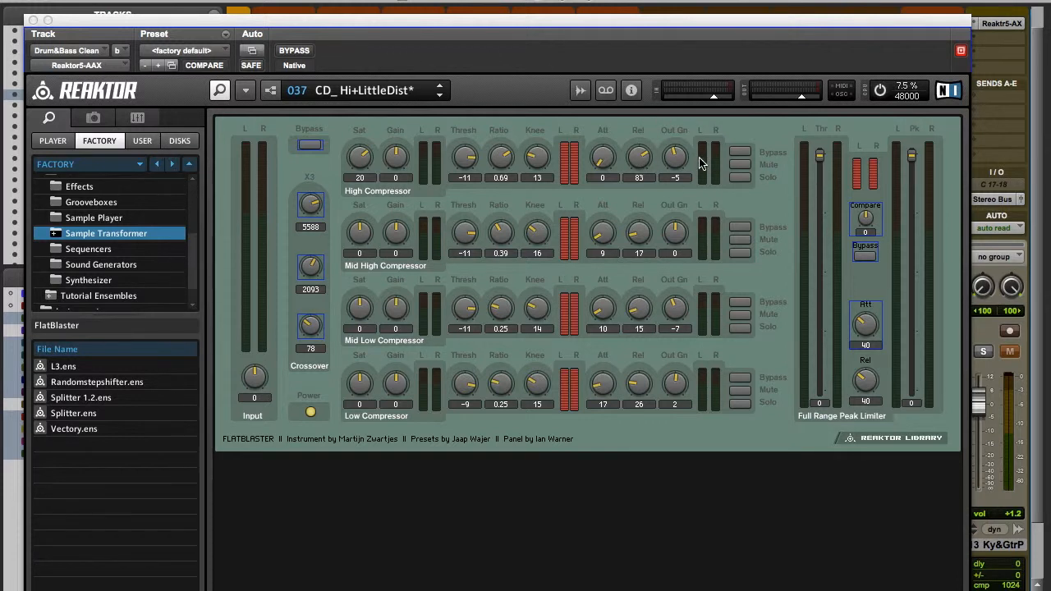
left_click_drag(614, 32, 588, 9)
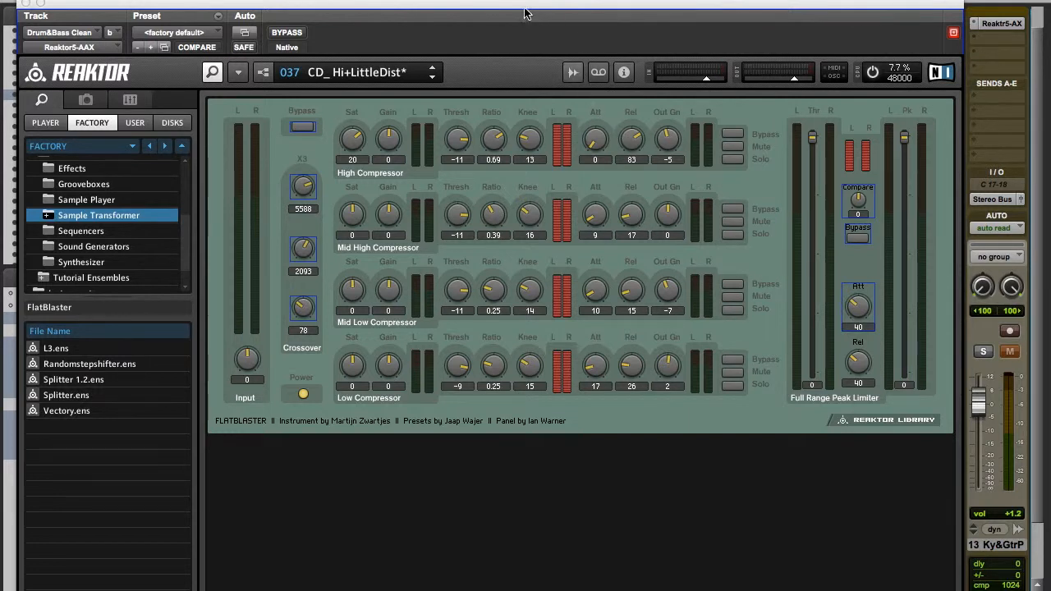
left_click_drag(526, 14, 513, 3)
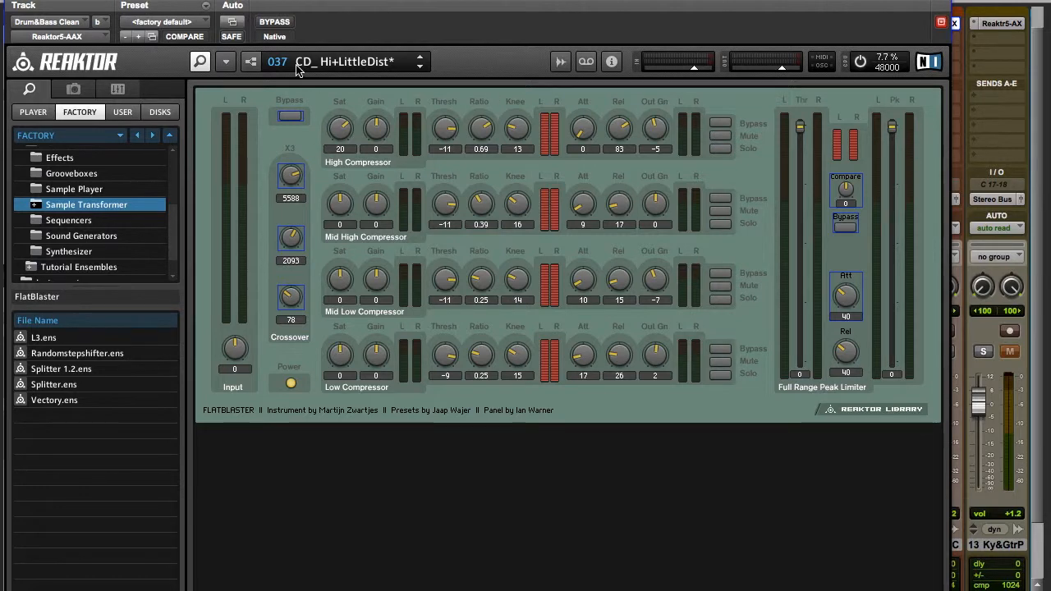
left_click_drag(563, 1, 593, 1)
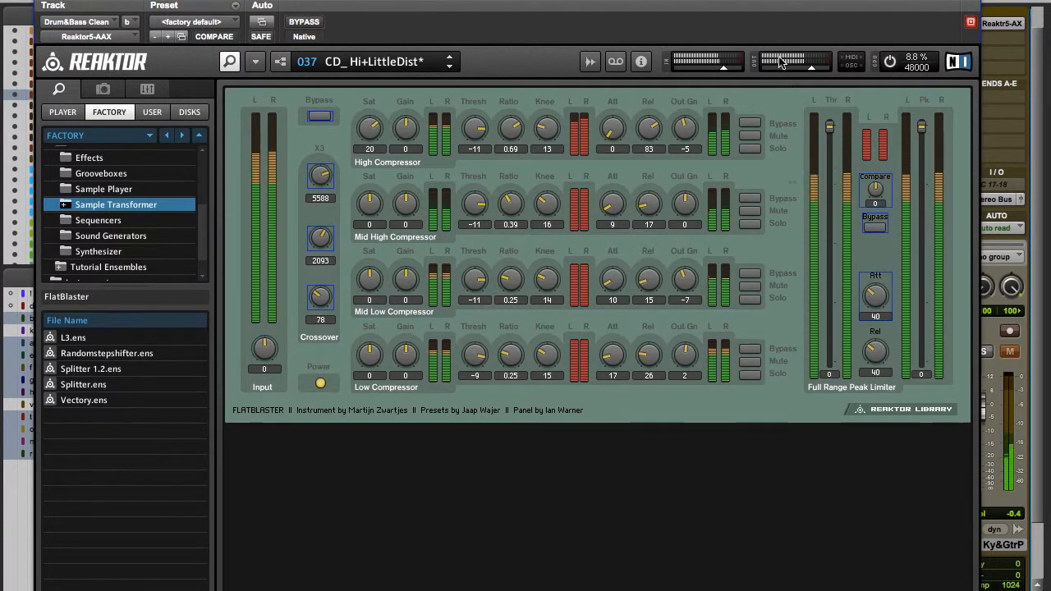
Compare Drum&Bass Clean with FlatBlaster bypassed and active during playback, and close the Reaktor window.
left_click(309, 25)
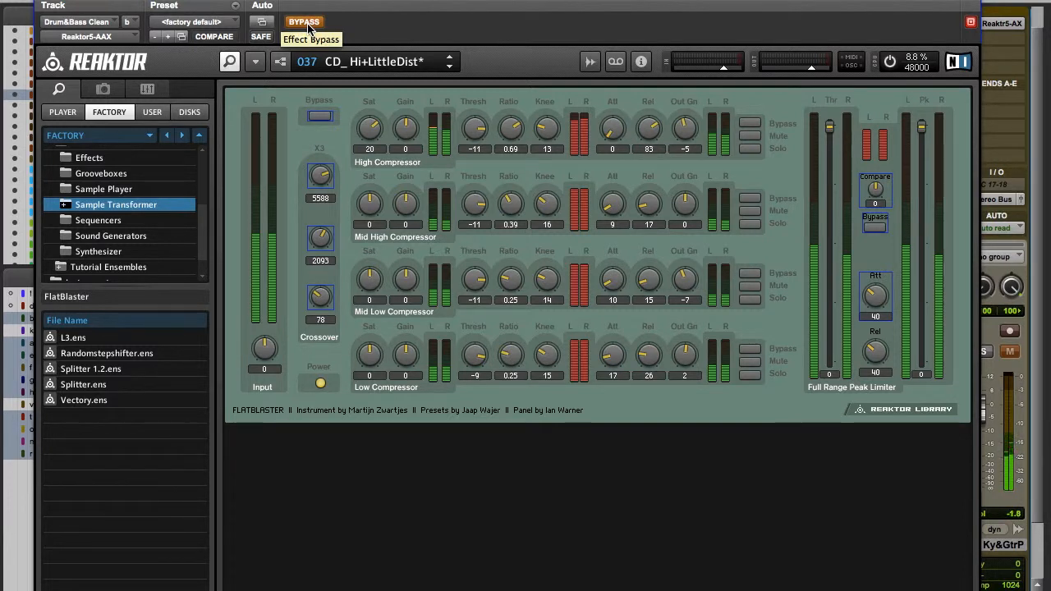
left_click(308, 26)
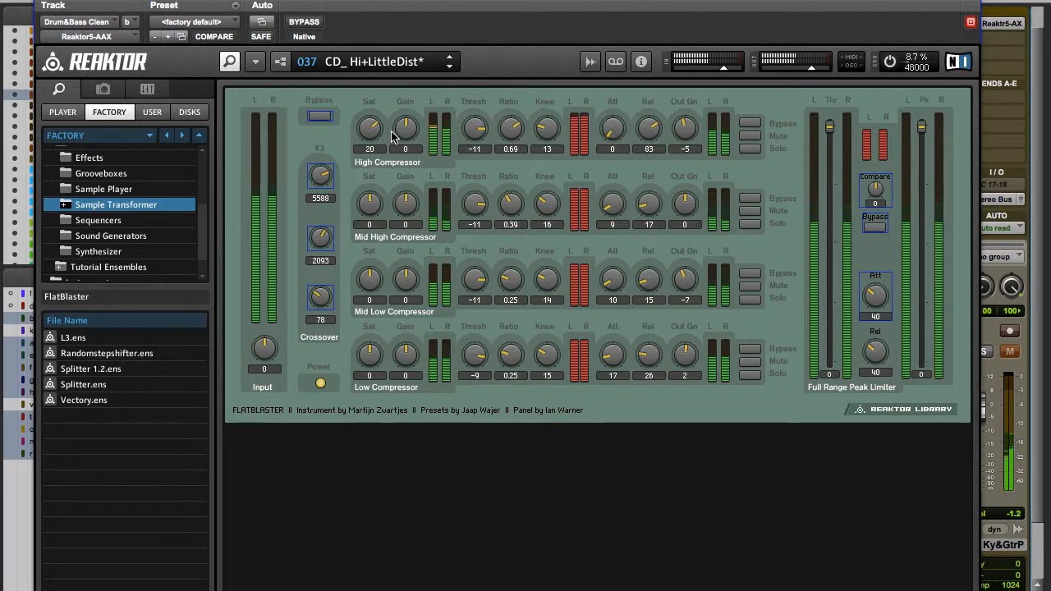
key("space")
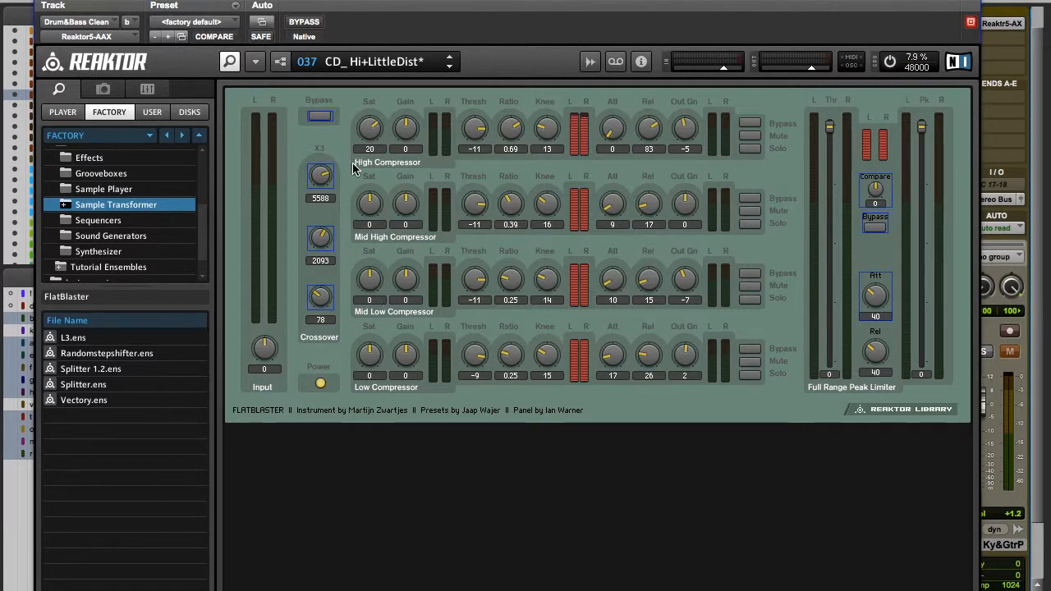
left_click_drag(210, 0, 263, 0)
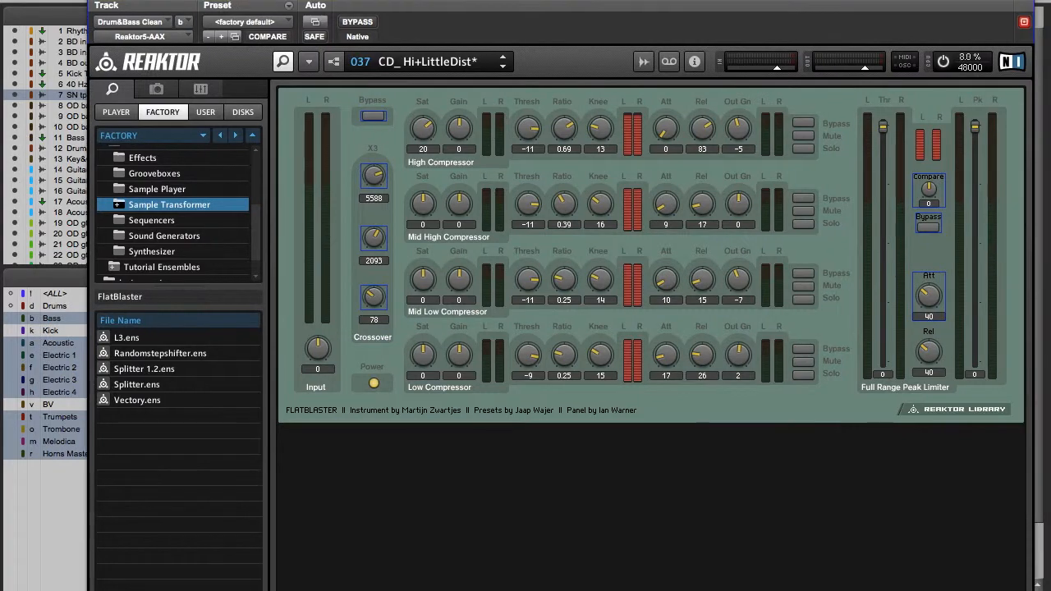
left_click(97, 5)
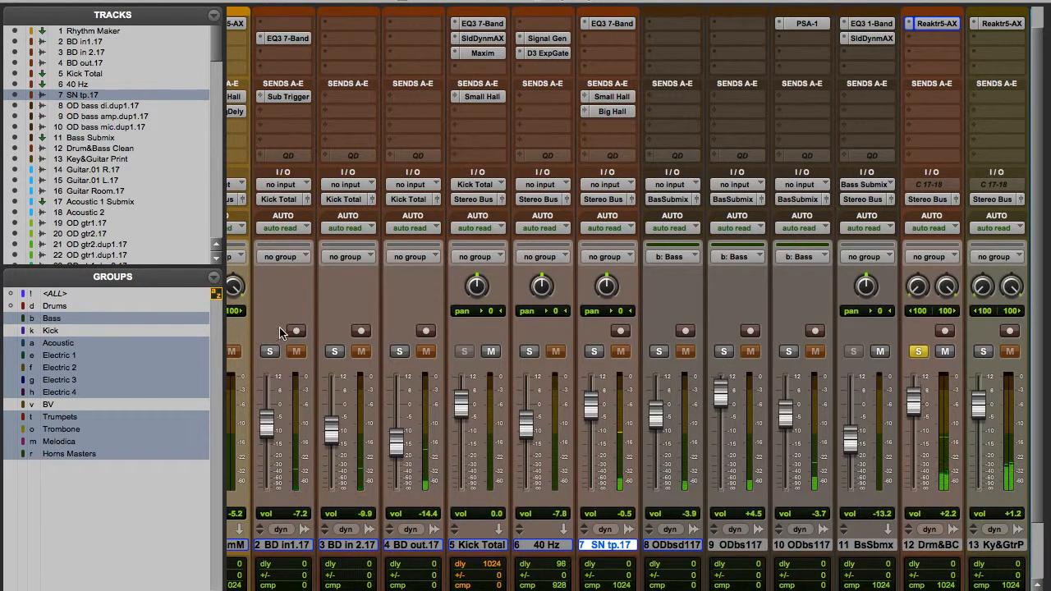
Solo BD in1.17, BD in 2.17, BD out.17, 40 Hz and SN tp.17 one by one alongside Drum&Bass Clean.
left_click(271, 353)
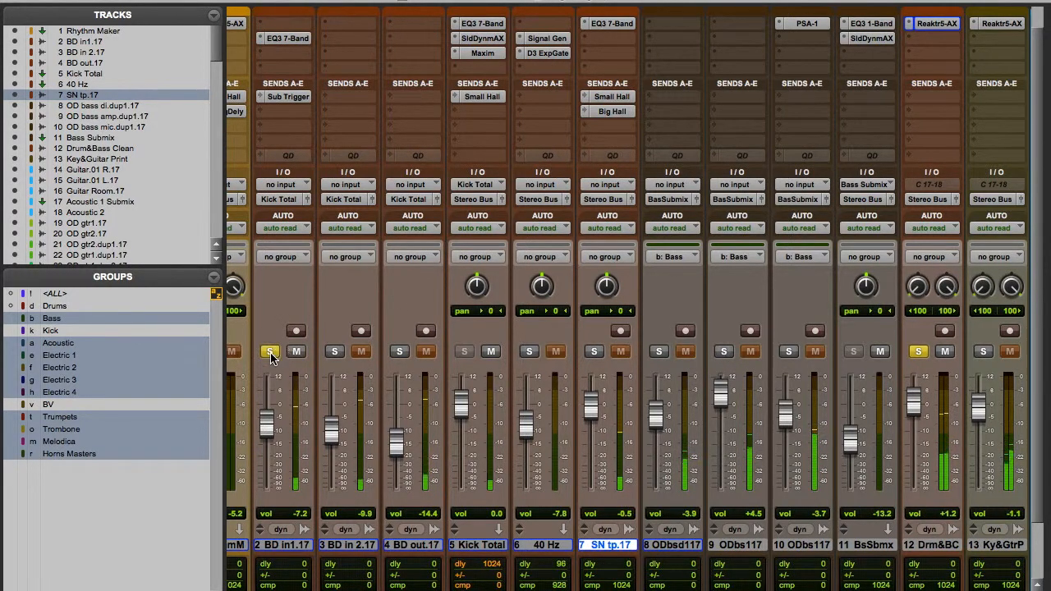
left_click(335, 353)
left_click(399, 353)
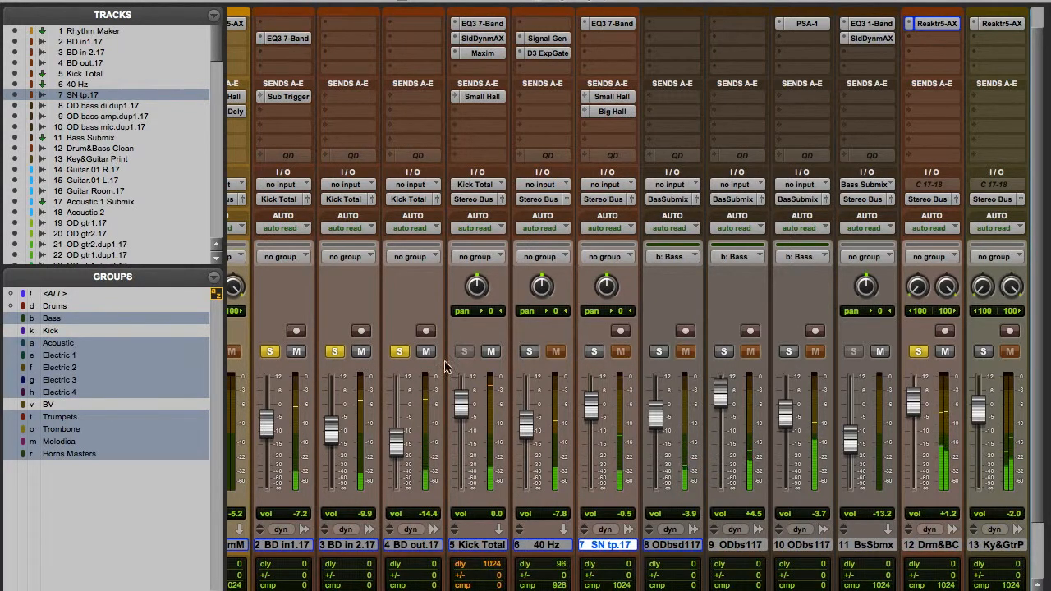
left_click(529, 353)
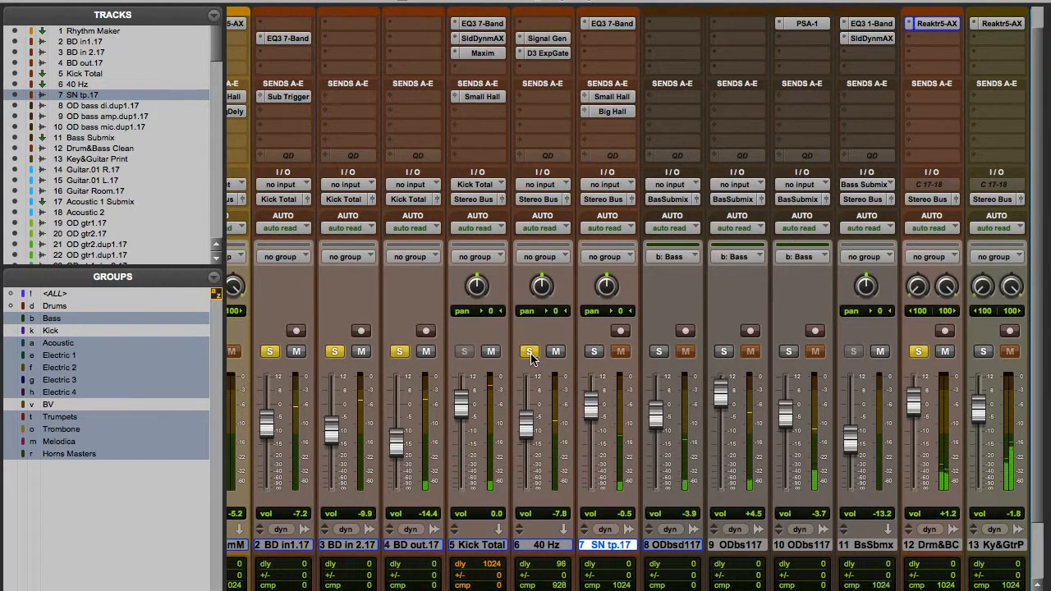
left_click(595, 353)
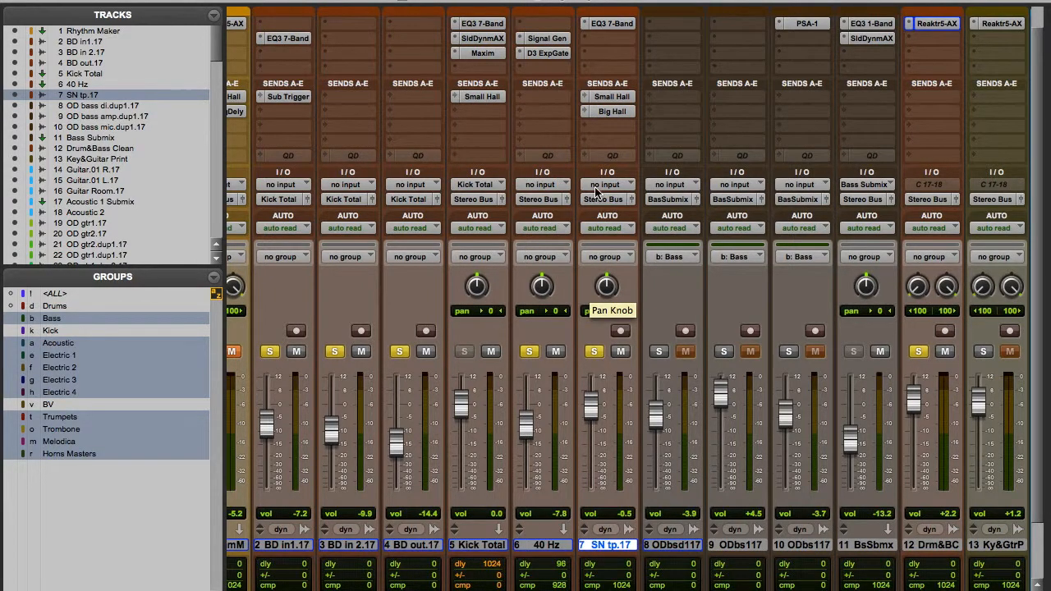
Open the RC 48 reverb on the Small Hall return, solo that return, and close the reverb window.
scroll(519, 228, "right", 15)
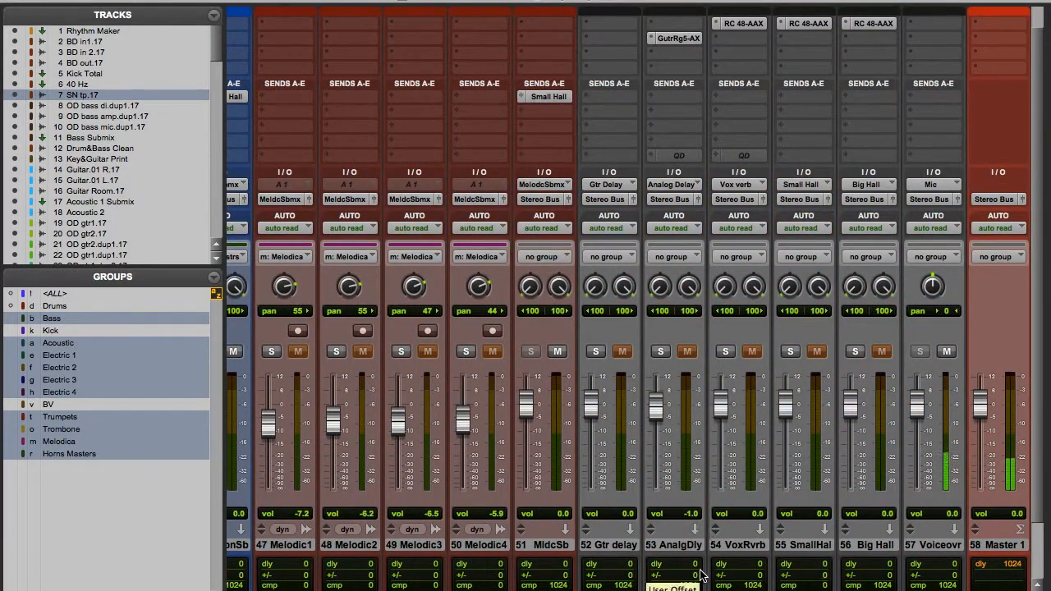
left_click(811, 24)
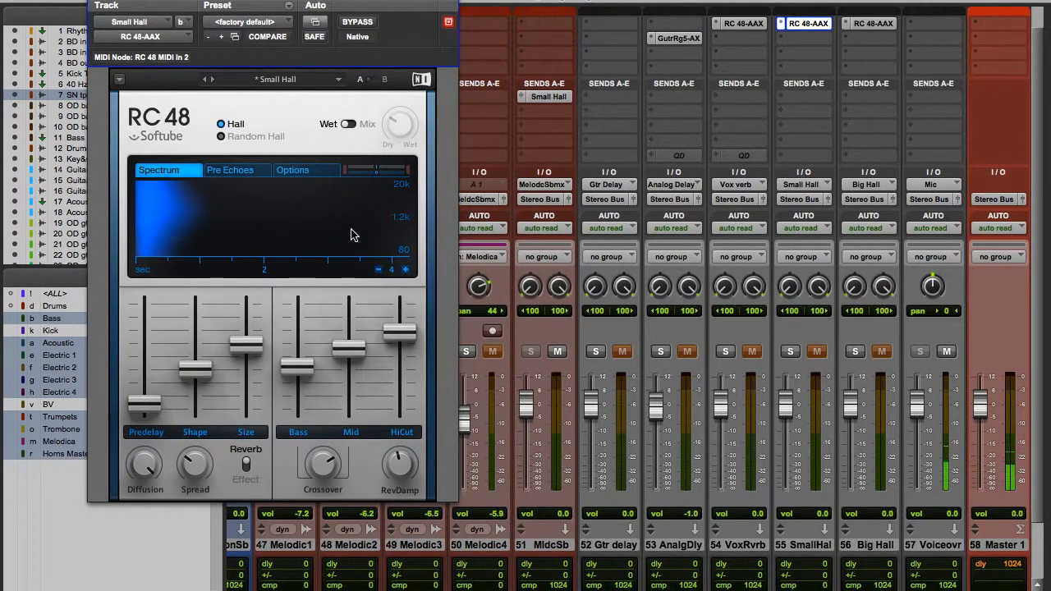
left_click_drag(226, 4, 325, 14)
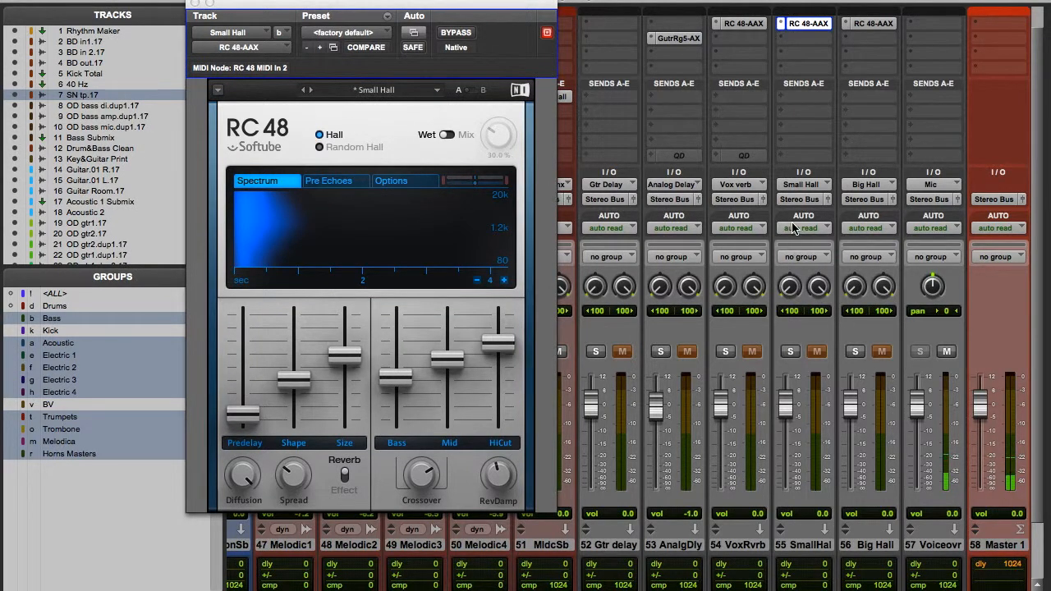
left_click(791, 352)
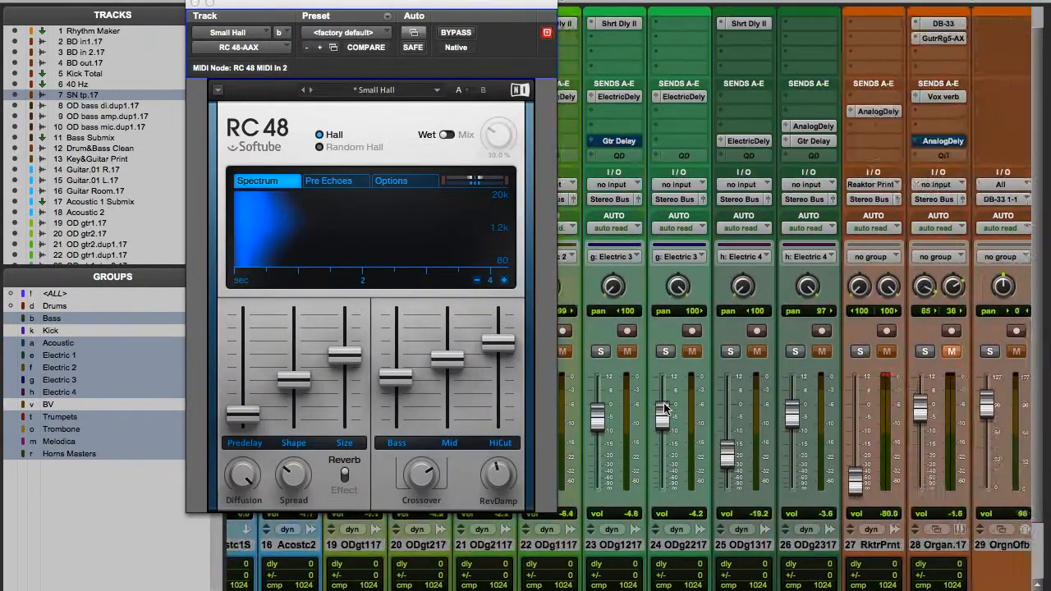
scroll(665, 409, "left", 3)
left_click(195, 3)
Open the Big Hall send of SN tp.17 and the RC 48 reverb on the Big Hall return.
scroll(633, 217, "left", 8)
scroll(609, 215, "left", 4)
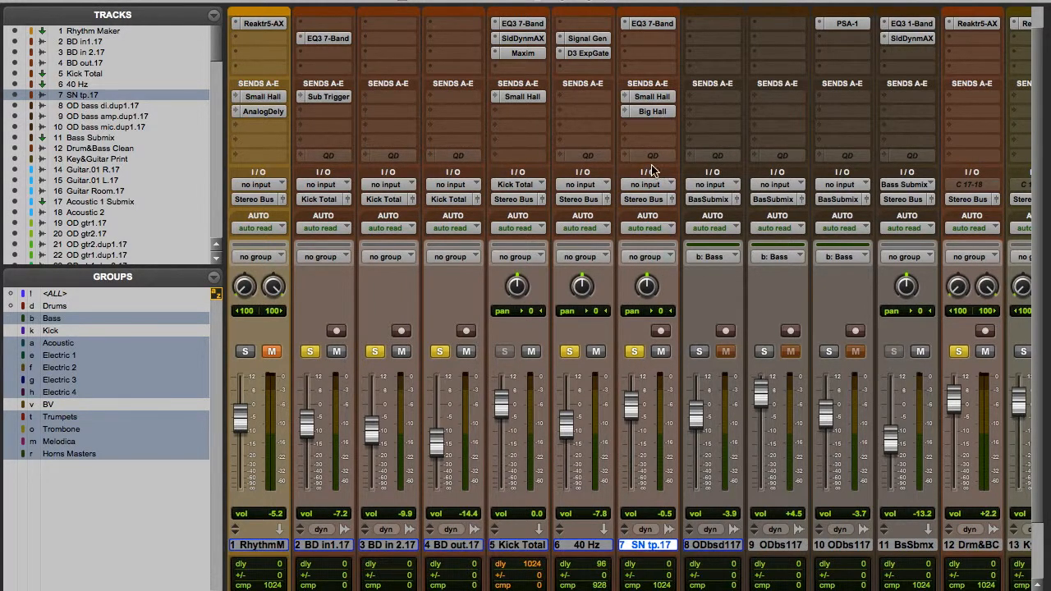
left_click(646, 112)
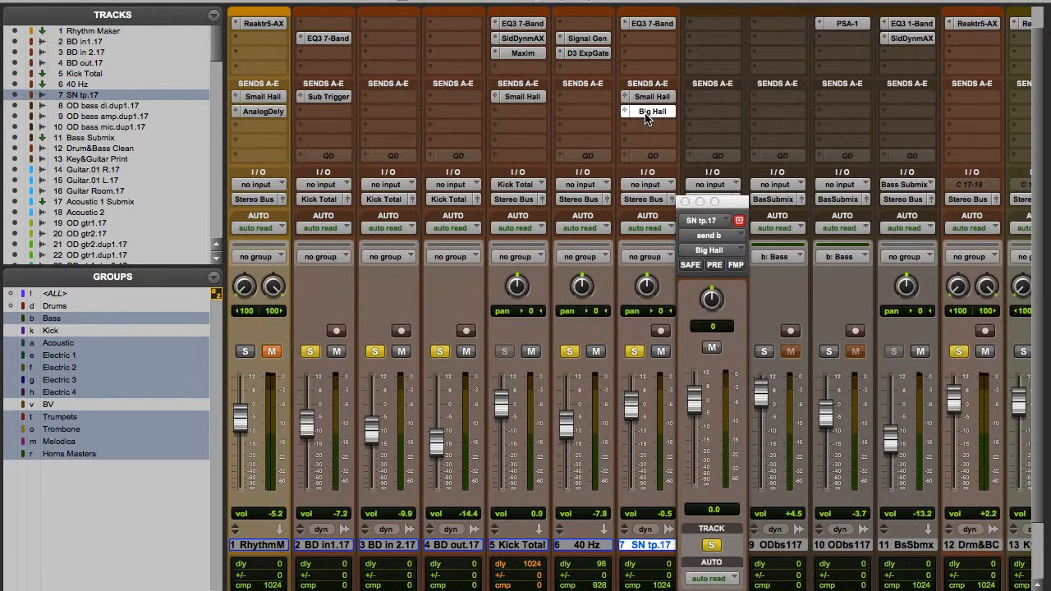
scroll(778, 420, "right", 20)
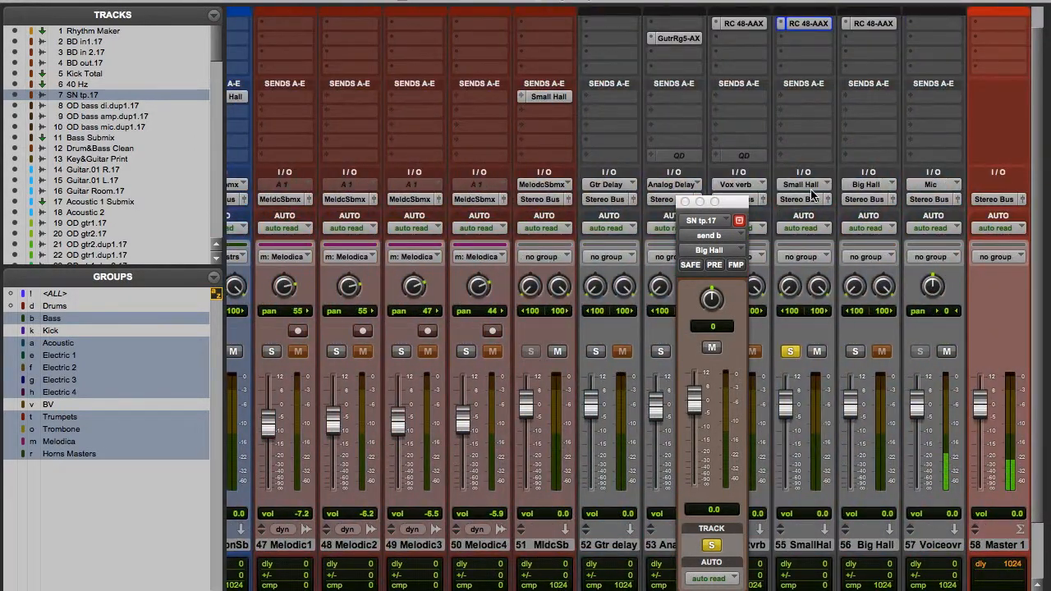
left_click(871, 26)
left_click(873, 27)
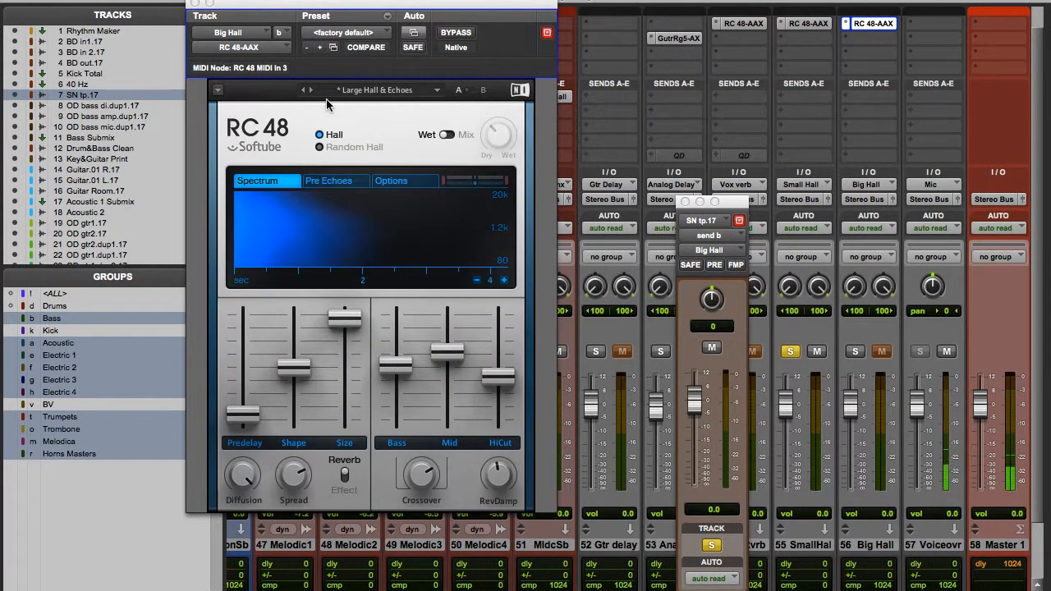
Toggle the Big Hall return's solo to compare the snare reverb, leave it soloed and close the RC 48 window.
left_click(856, 352)
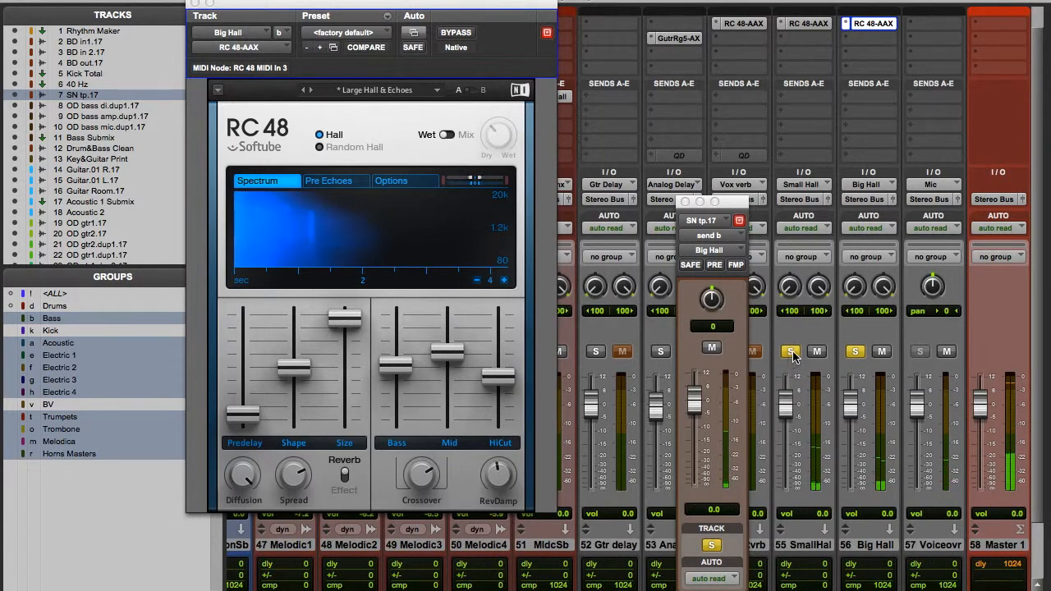
left_click(856, 352)
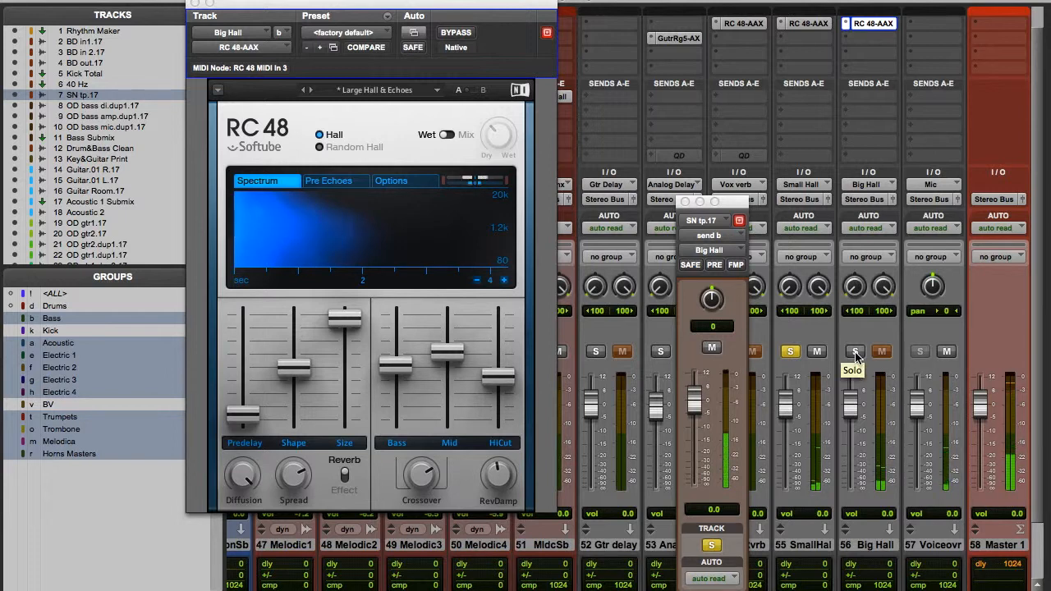
left_click(856, 352)
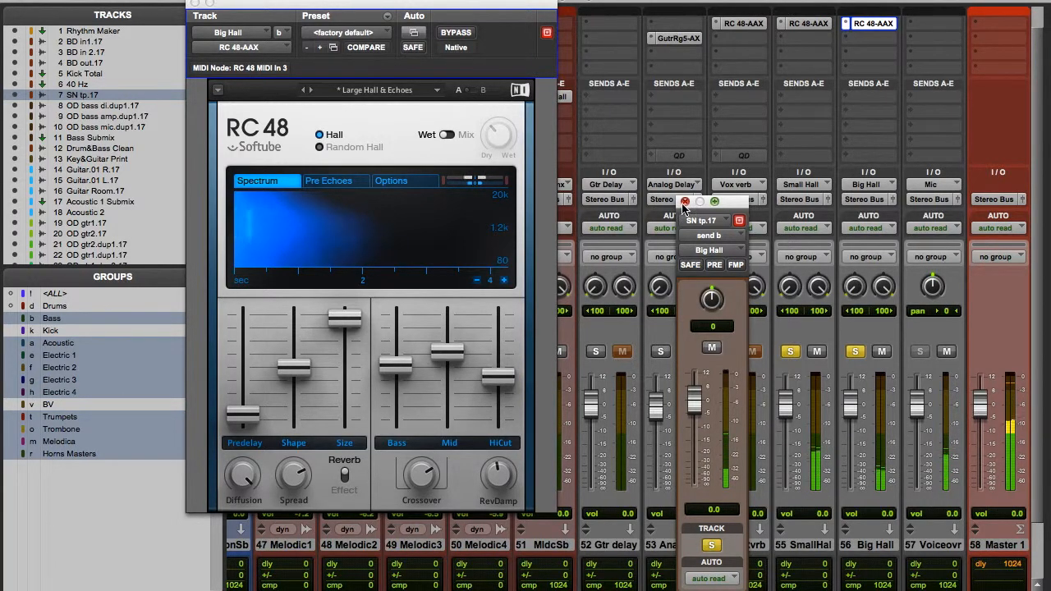
left_click(194, 5)
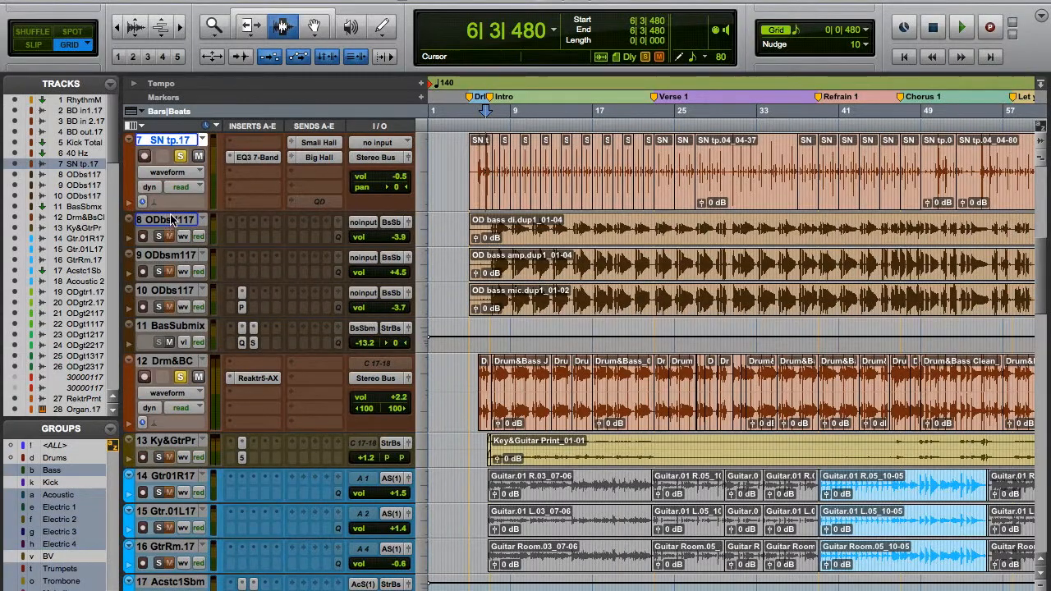
Unsolo SN tp.17, play Drum&Bass Clean from bar 9 on its own, and remove its solo.
left_click(180, 157)
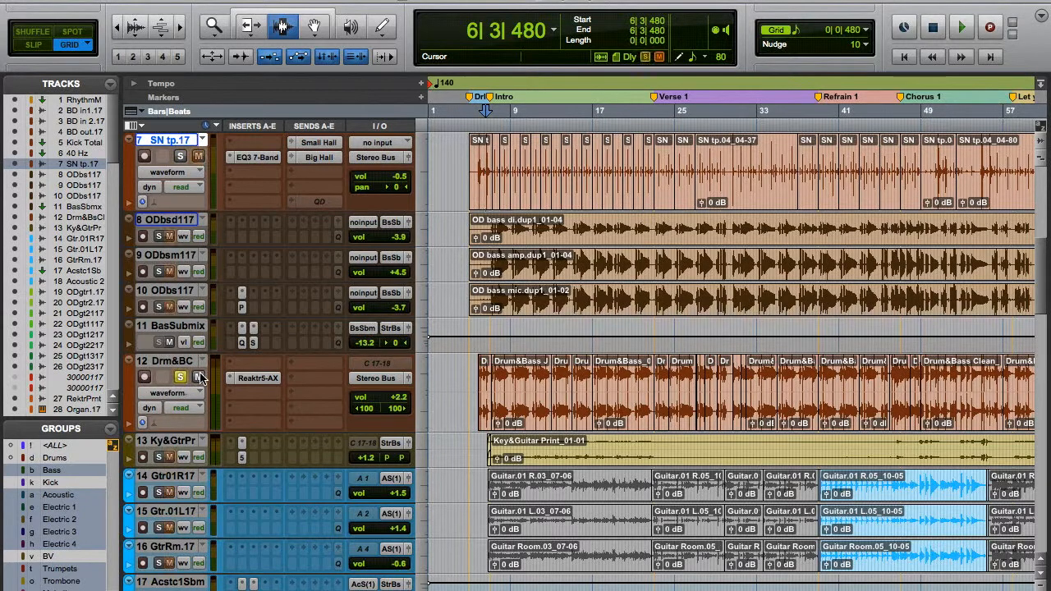
left_click(512, 390)
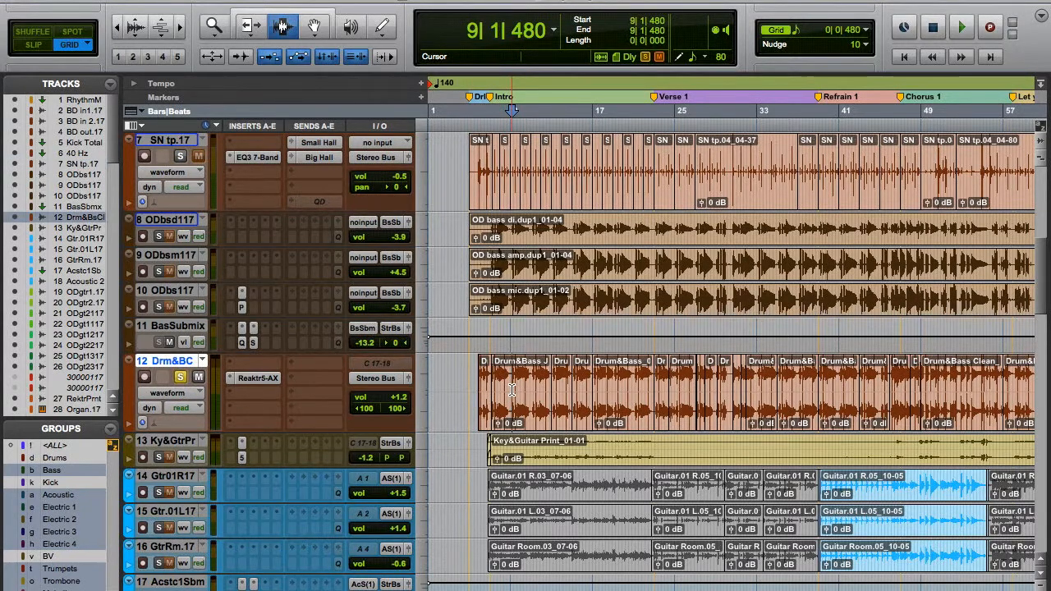
key("space")
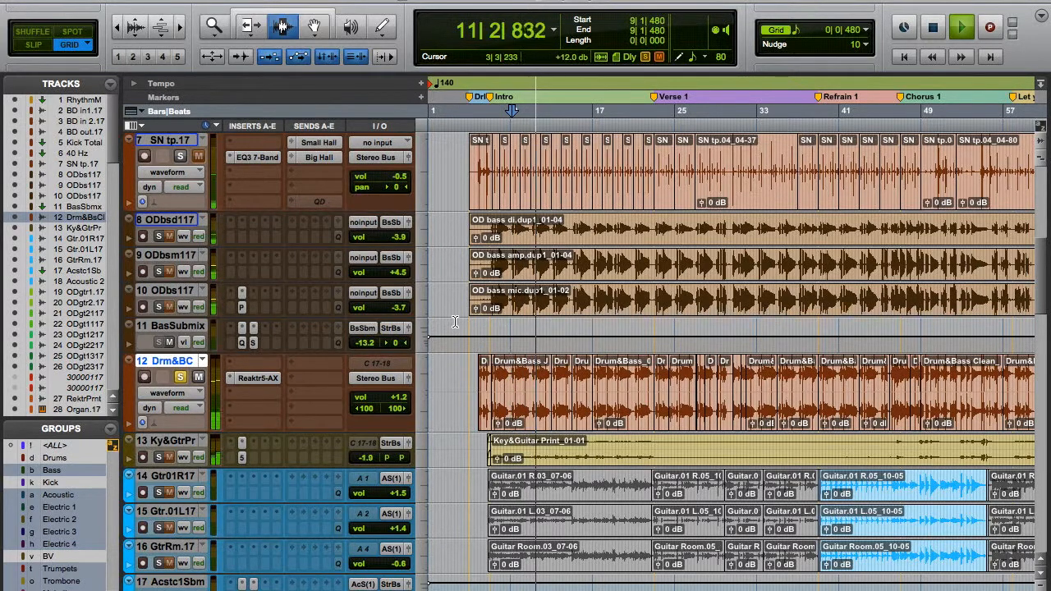
key("space")
left_click(180, 377)
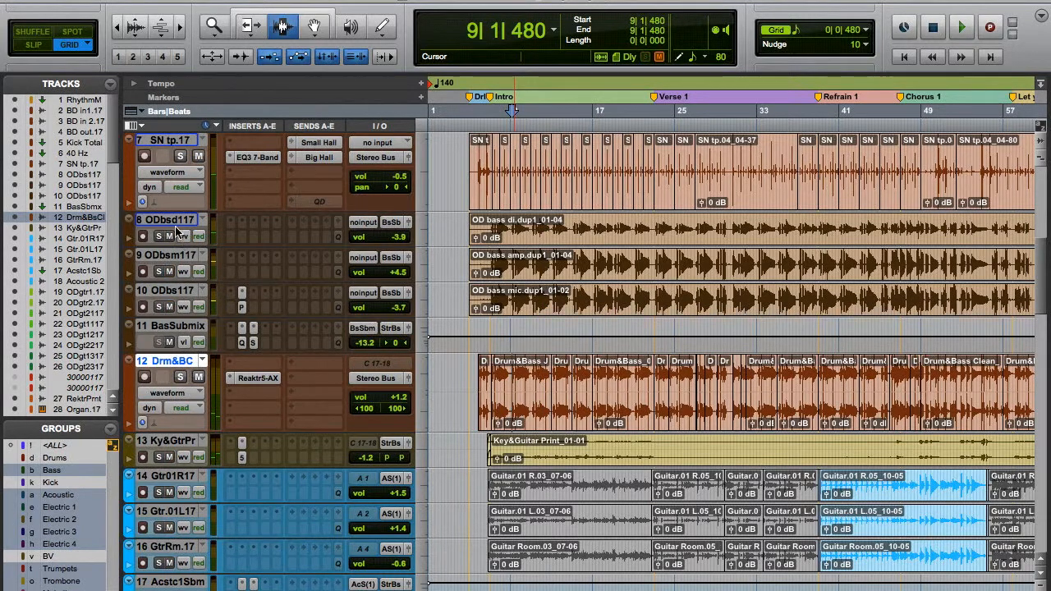
Mute the grouped OD bass di, amp and mic tracks and play the mix from bar 9.
left_click(169, 237)
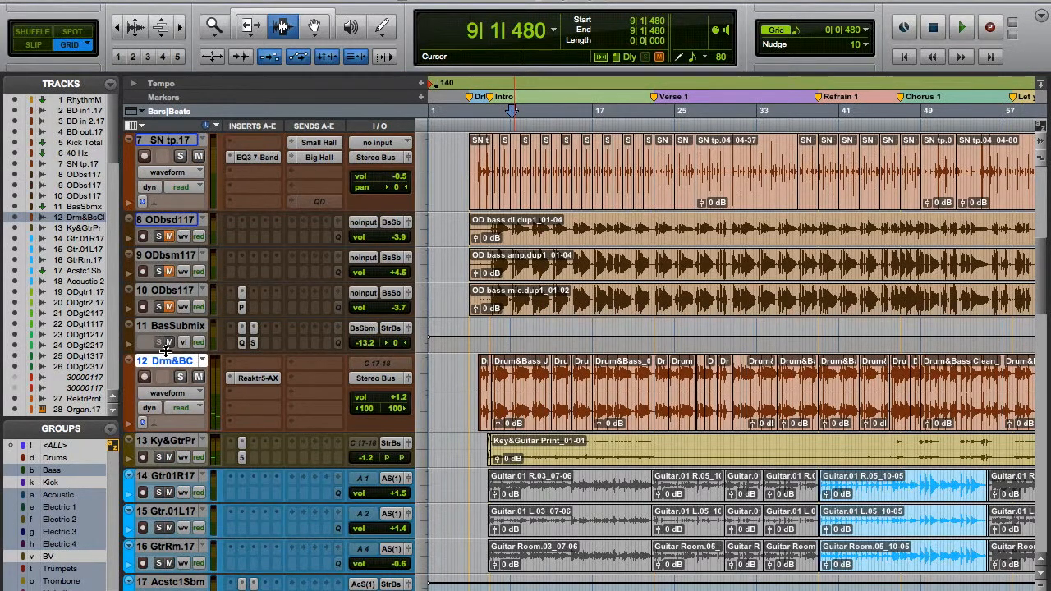
key("space")
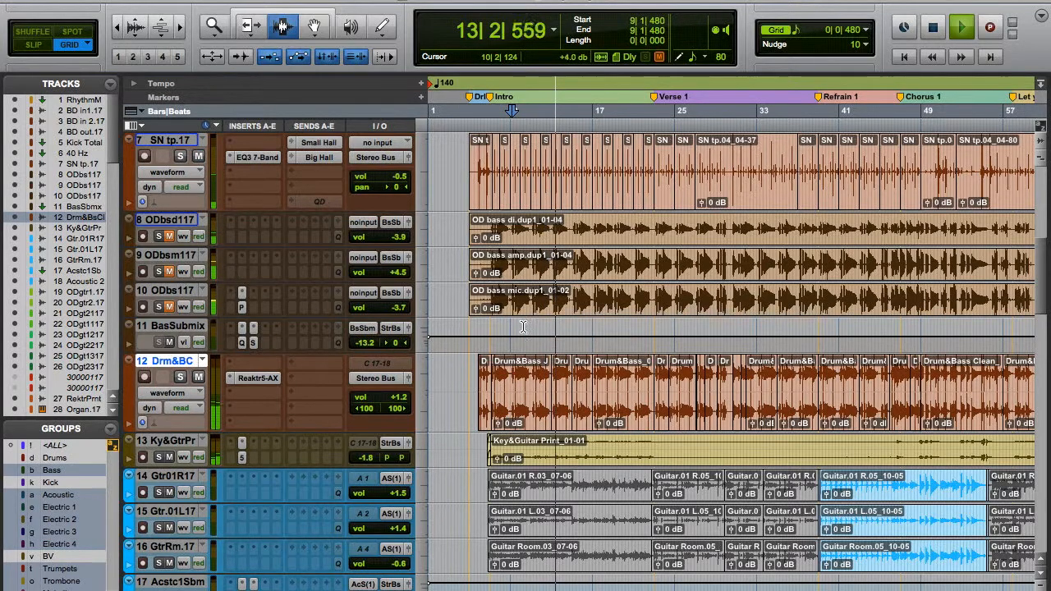
key("space")
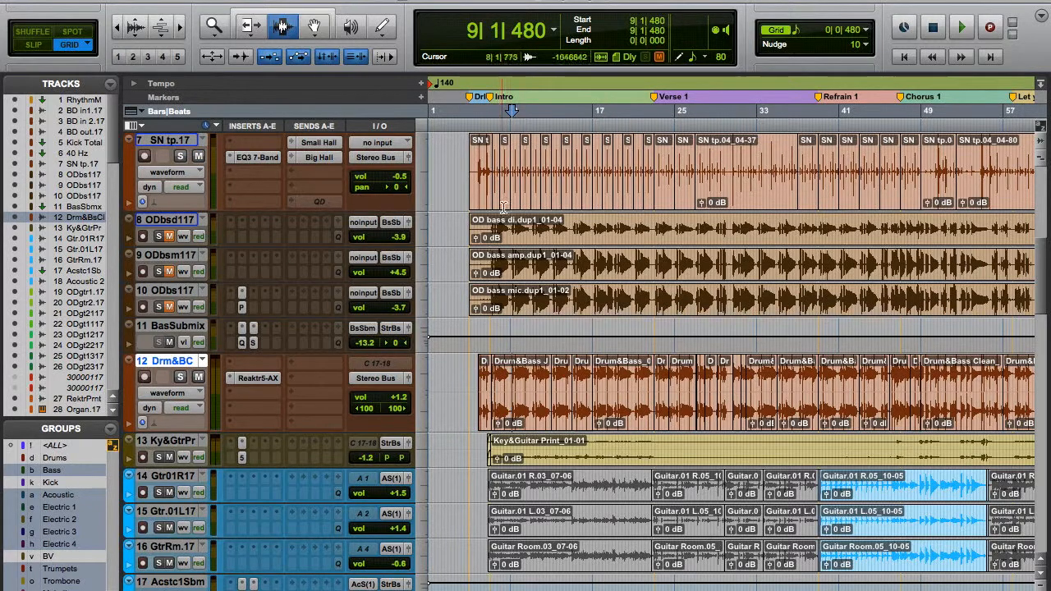
Toggle the mute of the grouped bass tracks during playback to compare the mix, leaving them unmuted.
key("space")
left_click(170, 236)
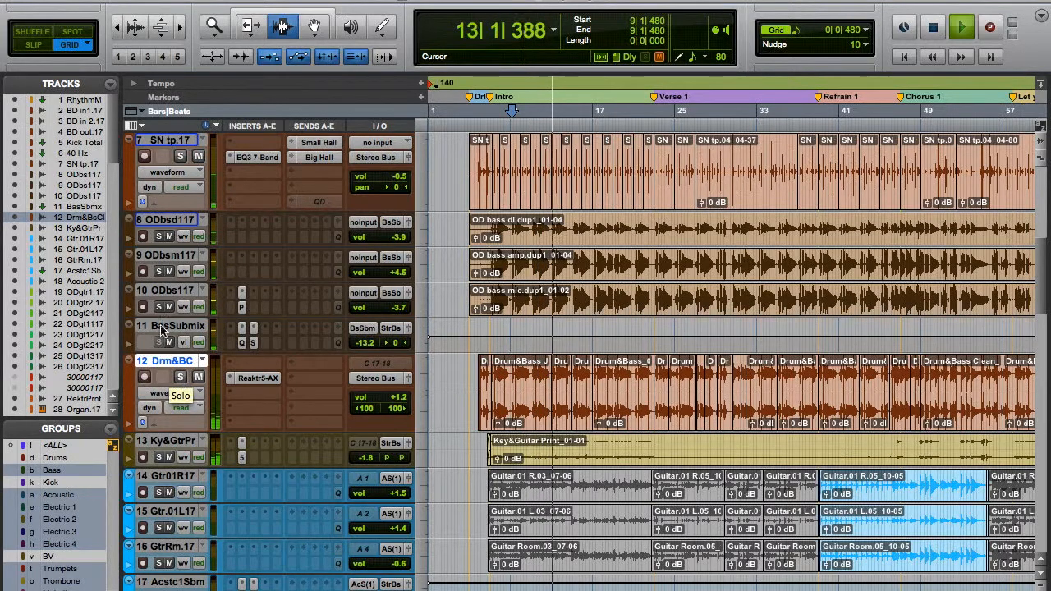
left_click(169, 237)
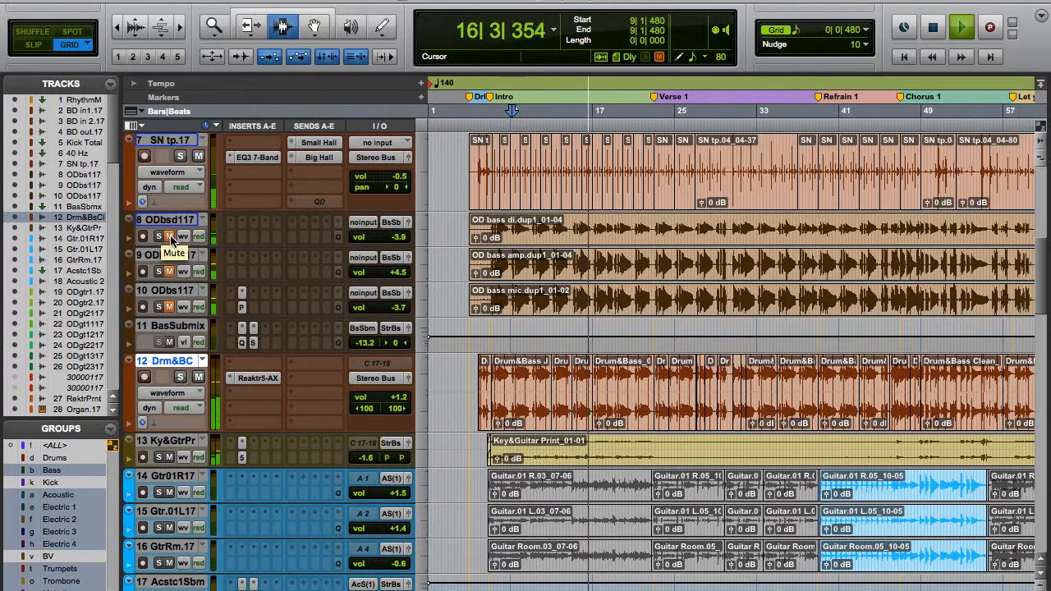
left_click(169, 237)
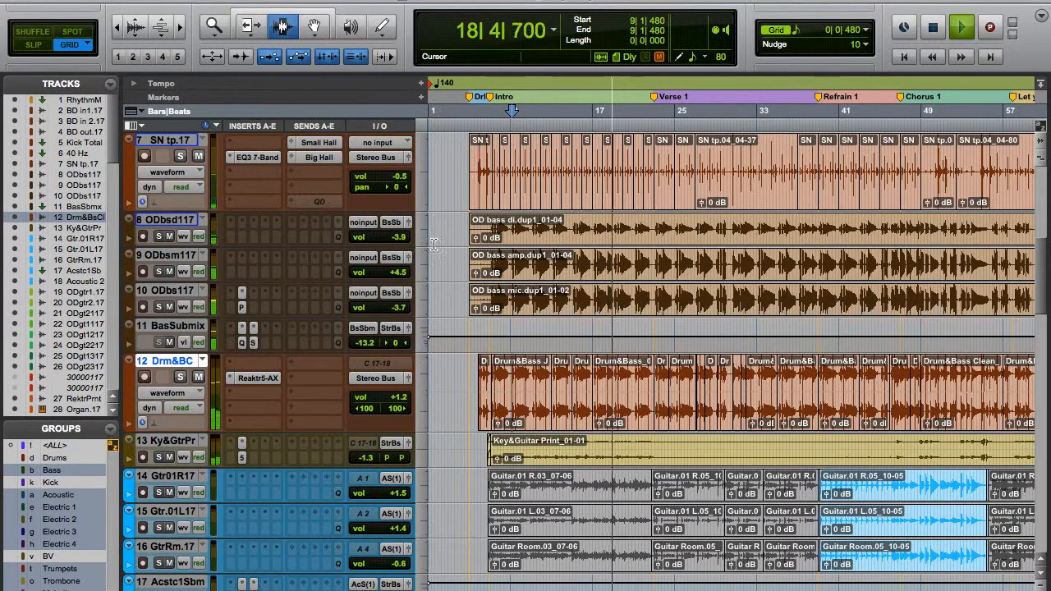
key("space")
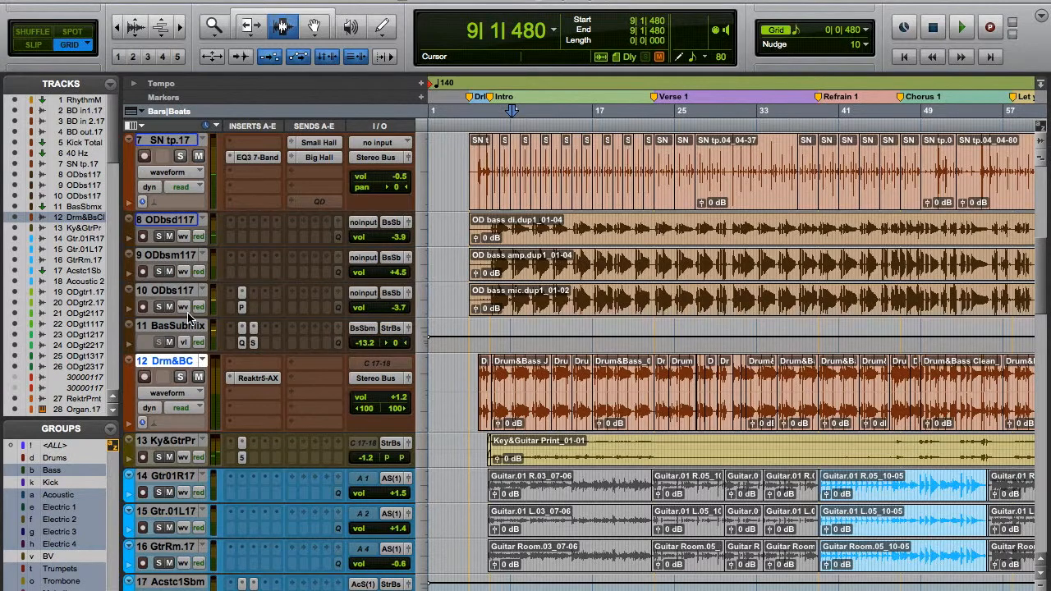
Switch the solo from Drum&Bass Clean to only OD bass di.dup1.17, with the Bass group disabled, and start playback.
left_click(180, 376)
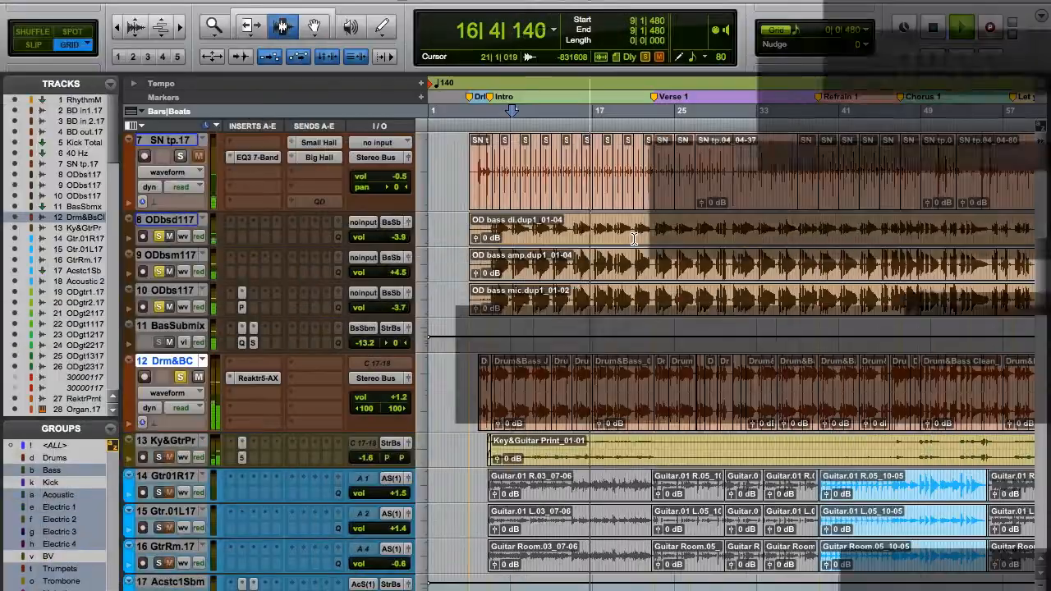
key("space")
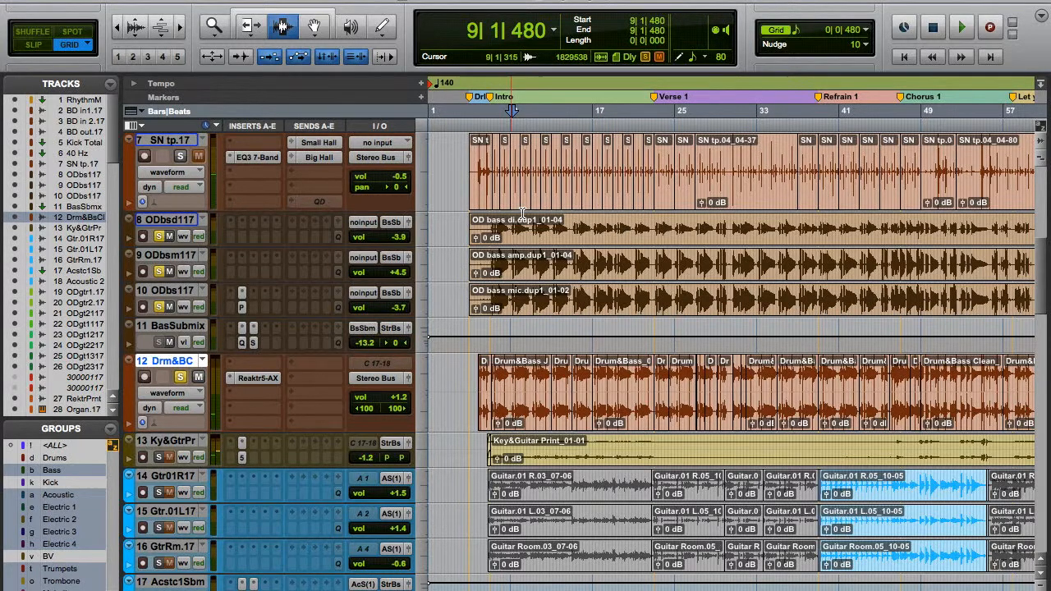
left_click(180, 222)
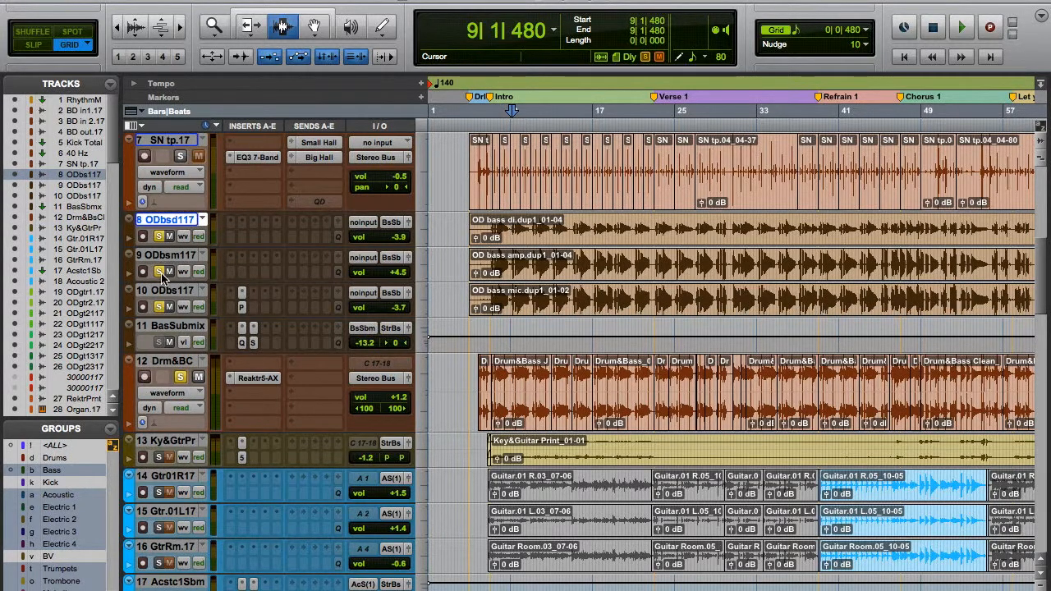
left_click(63, 471)
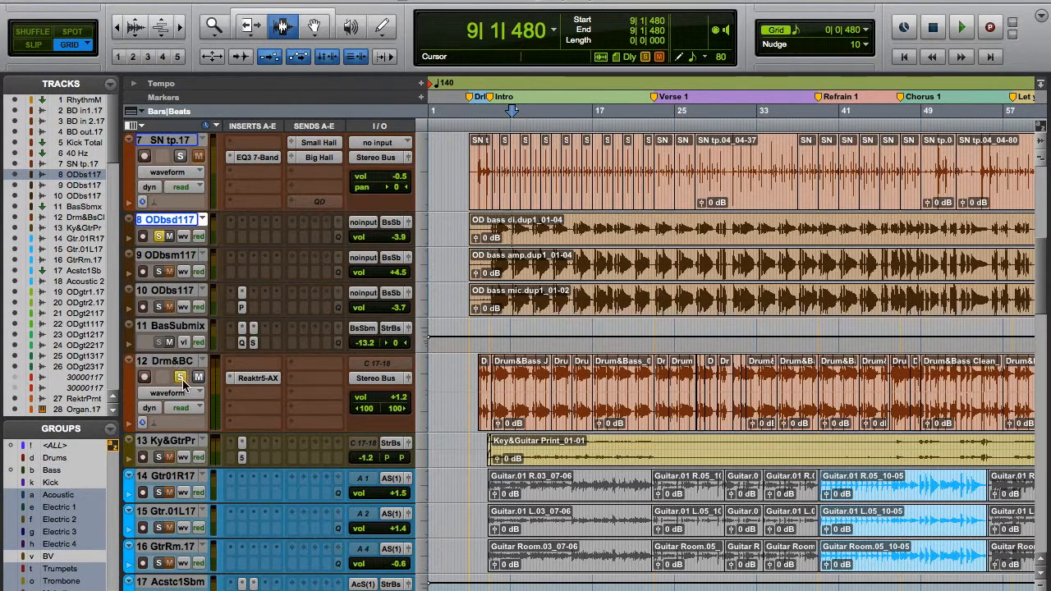
key("space")
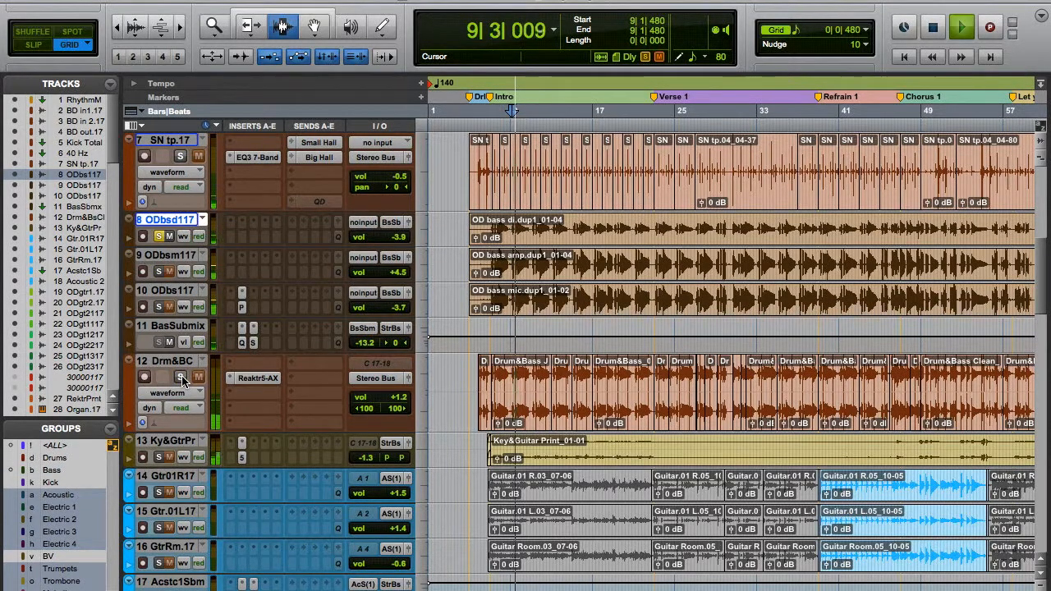
Switch the solo in the mixer from OD bass di.dup1.17 to only OD bass amp.dup1.17 during playback.
key("super+equal")
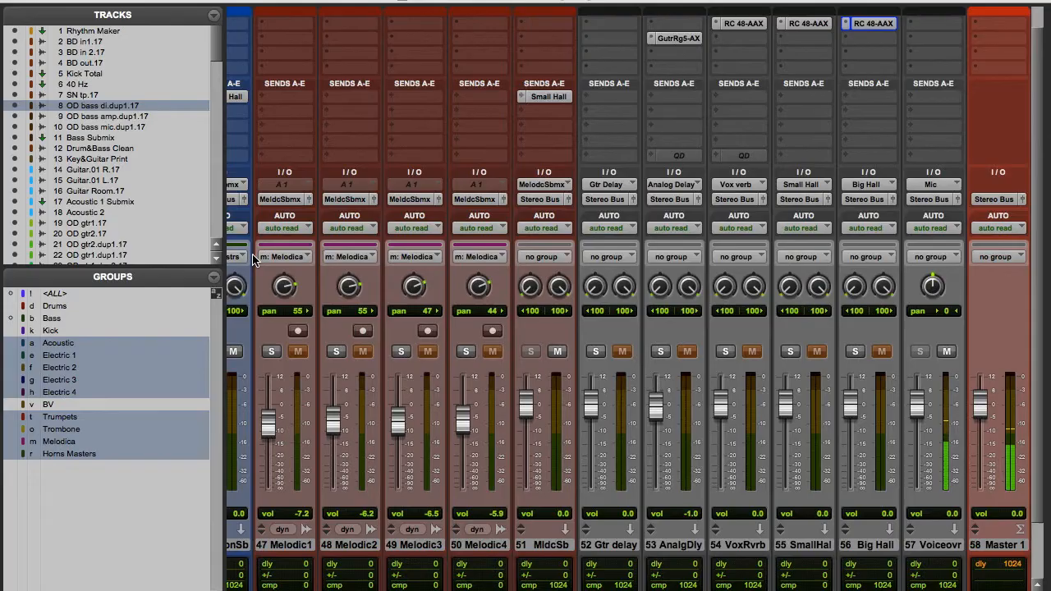
scroll(245, 264, "left", 20)
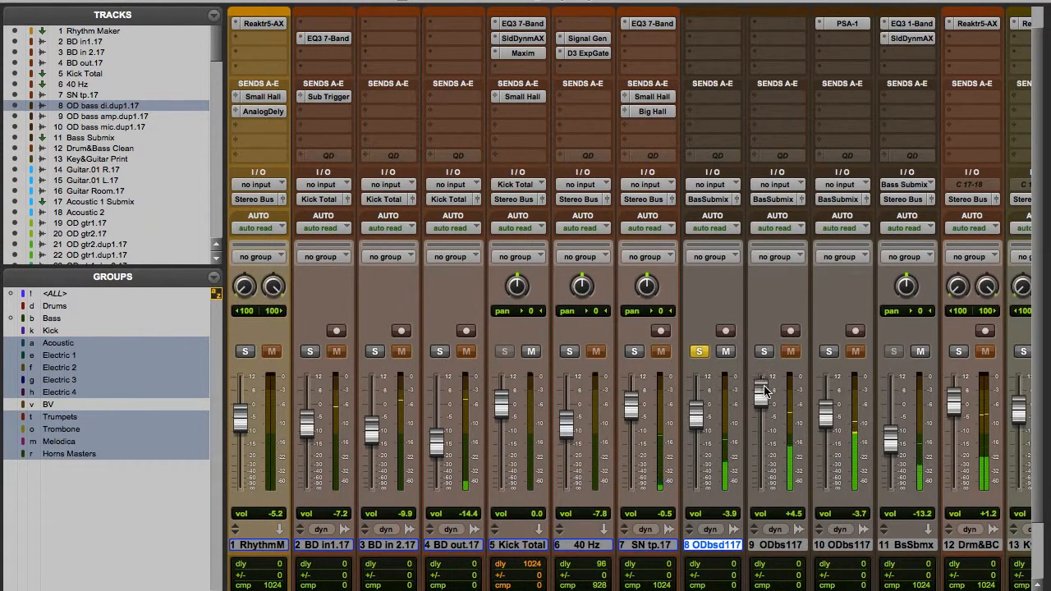
left_click(763, 352)
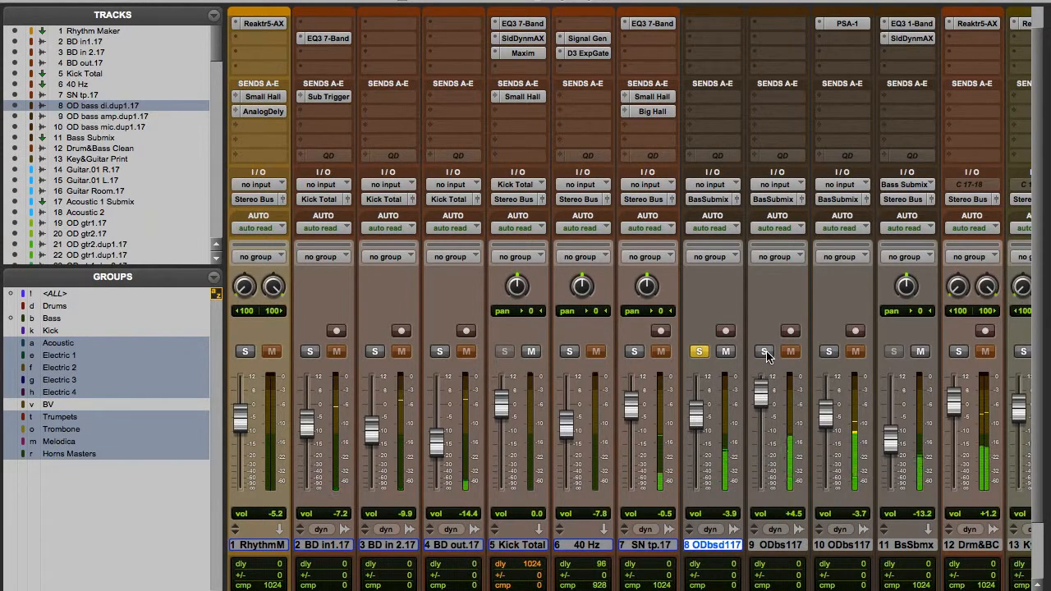
left_click(699, 352)
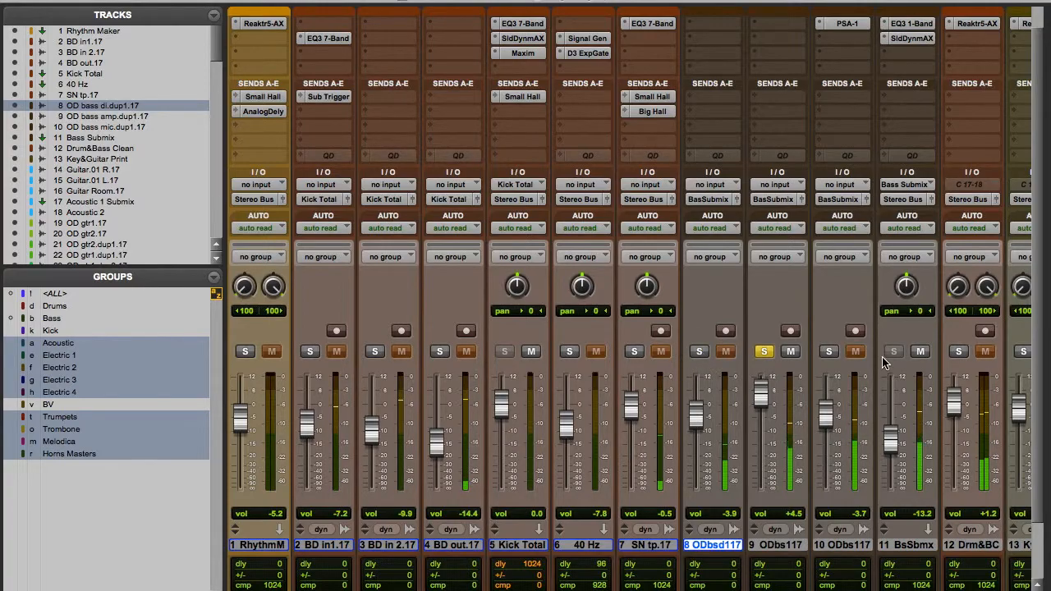
Return to the edit view and switch the solo to only OD bass mic.dup1.17.
key("super+equal")
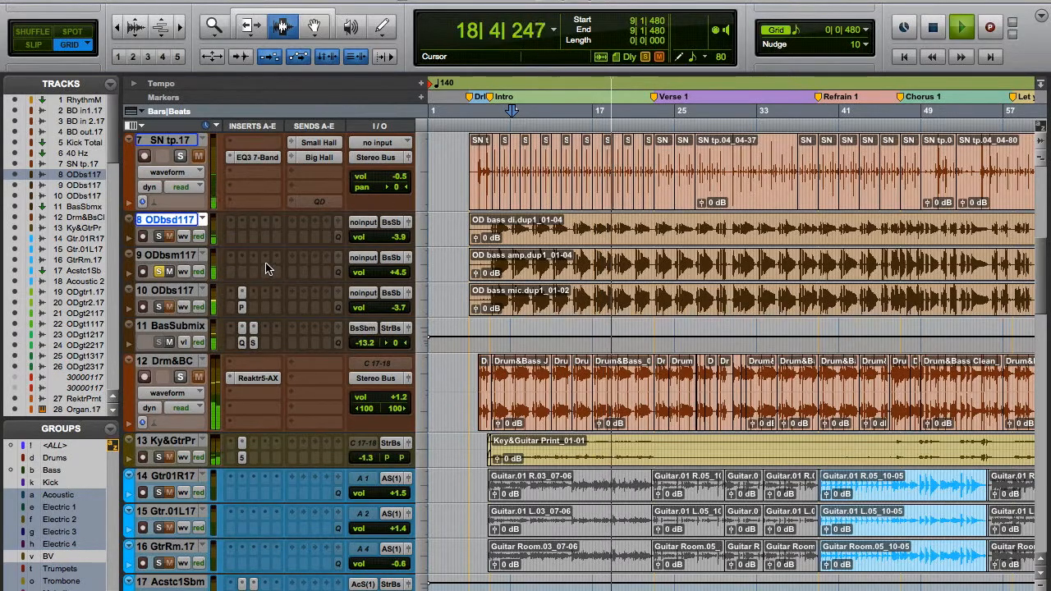
left_click(159, 237)
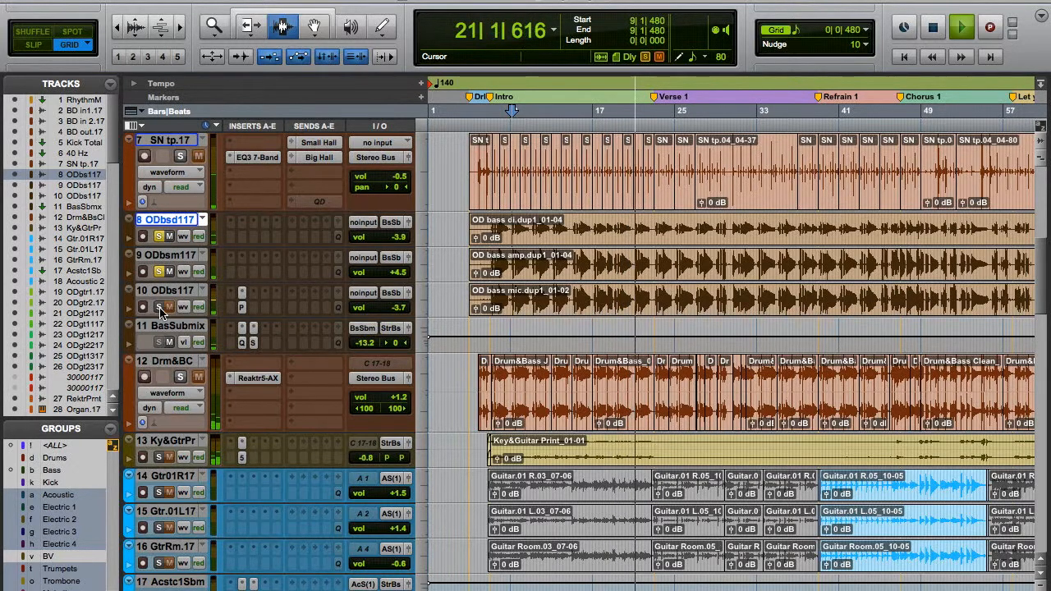
left_click(159, 307)
left_click(159, 272)
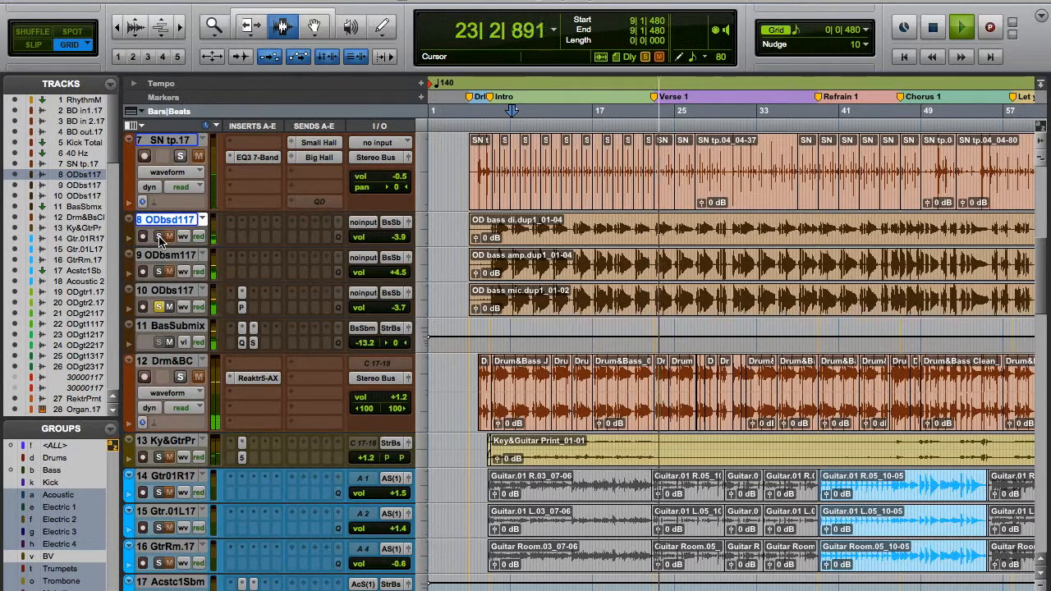
Add OD bass amp and OD bass di to the solo in the mixer to hear all three bass tracks together.
key("super+equal")
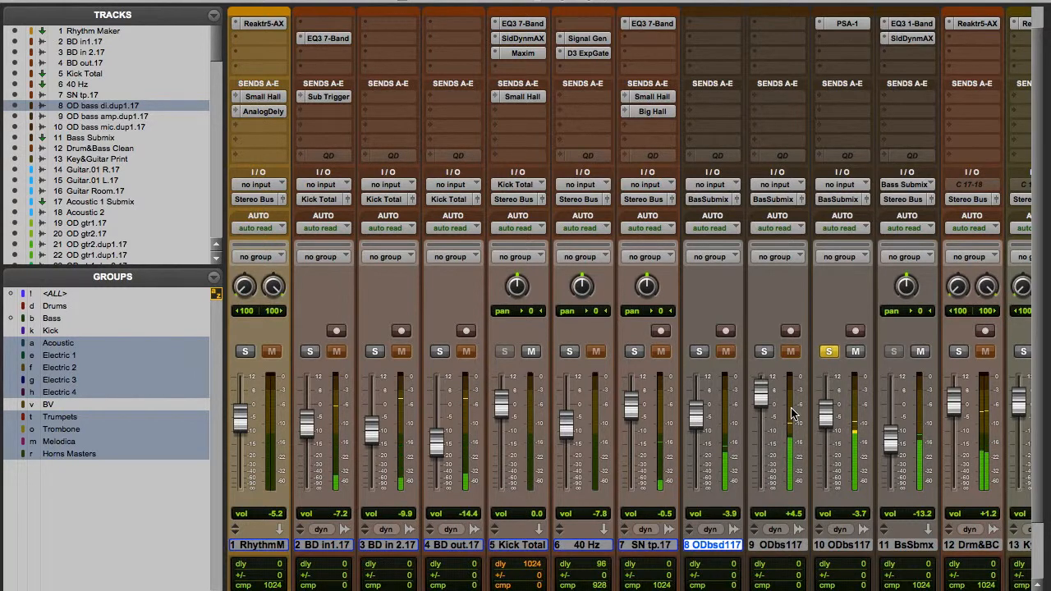
left_click(763, 352)
left_click(700, 352)
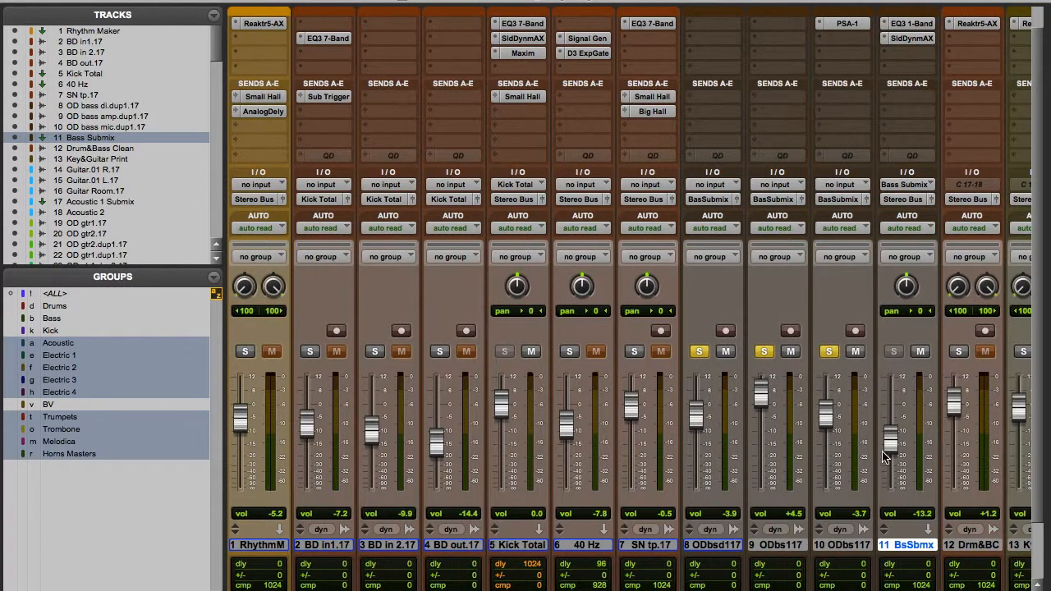
Compare Bass Submix with its EQ3 1-Band low-pass filter bypassed and active, and examine its Solid Dynamics compressor settings.
left_click(901, 24)
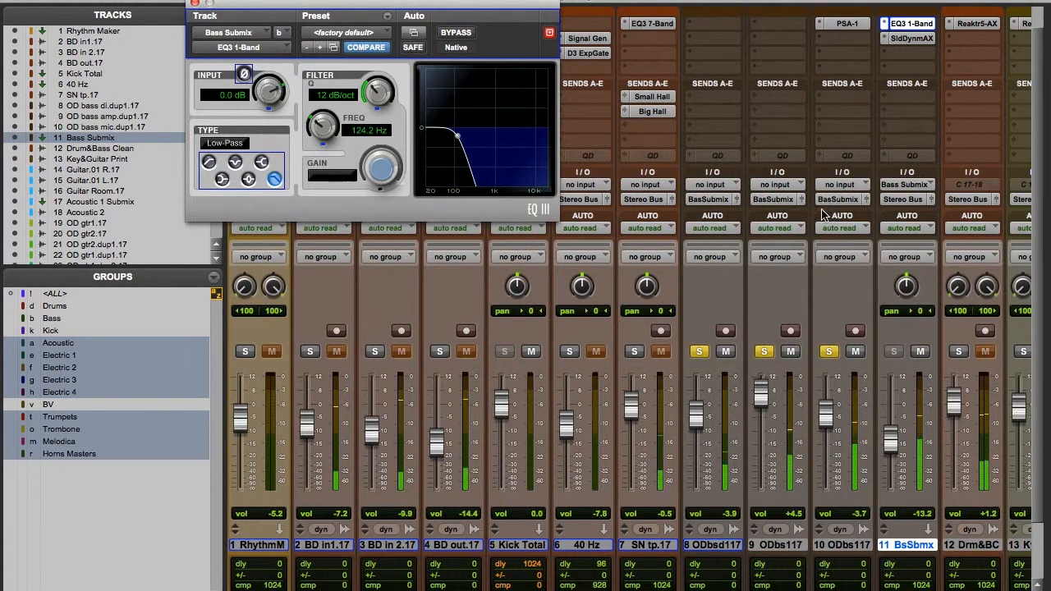
left_click(457, 33)
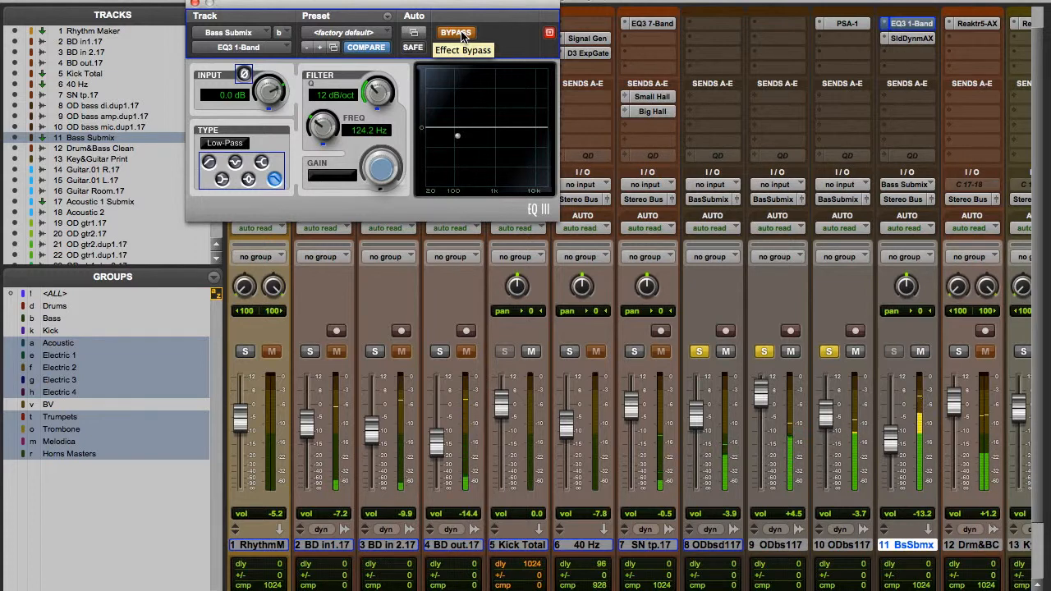
left_click(462, 34)
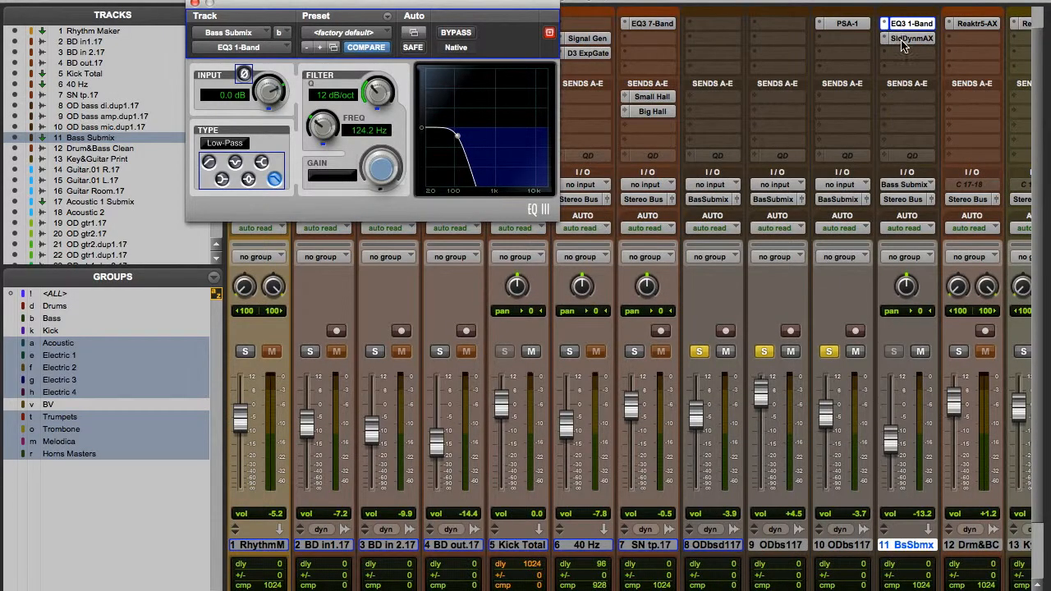
left_click(902, 39)
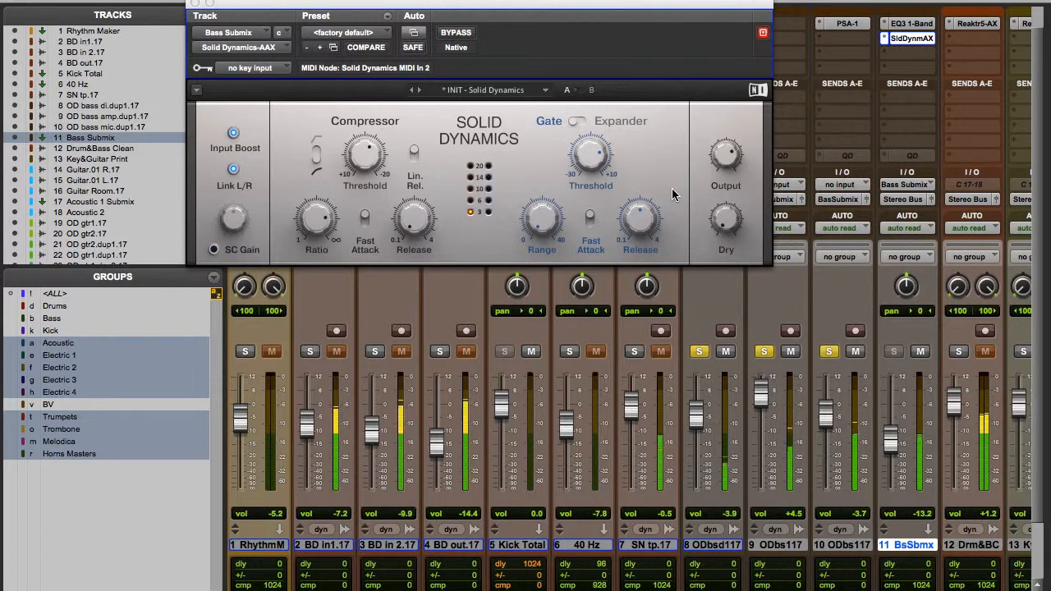
left_click(195, 3)
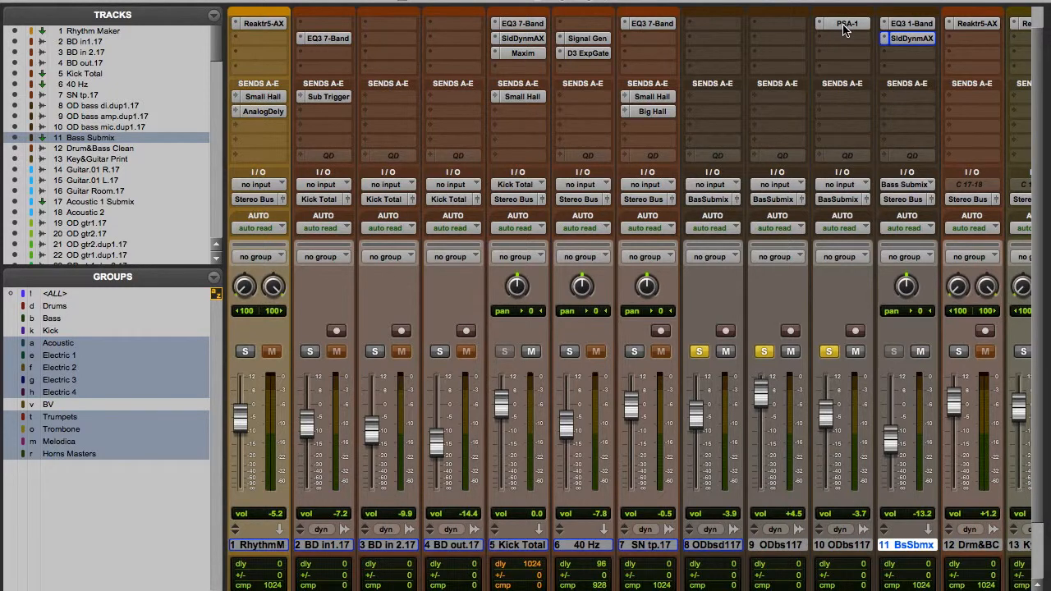
Solo only OD bass mic.dup1.17, compare its sound with SansAmp PSA-1 bypassed and active, and close the plug-in.
left_click(764, 351)
left_click(699, 352)
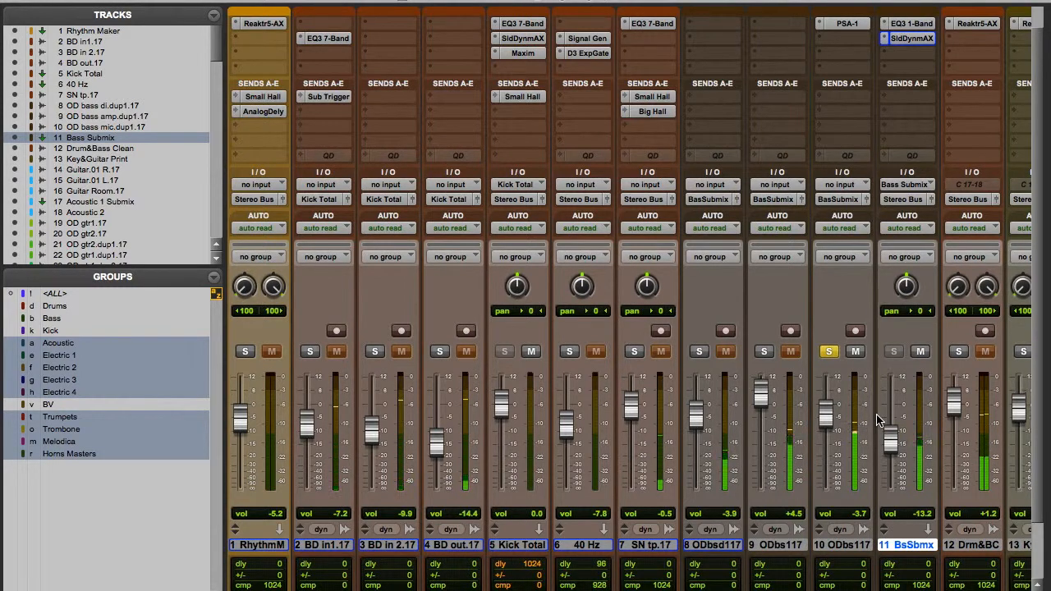
left_click(845, 24)
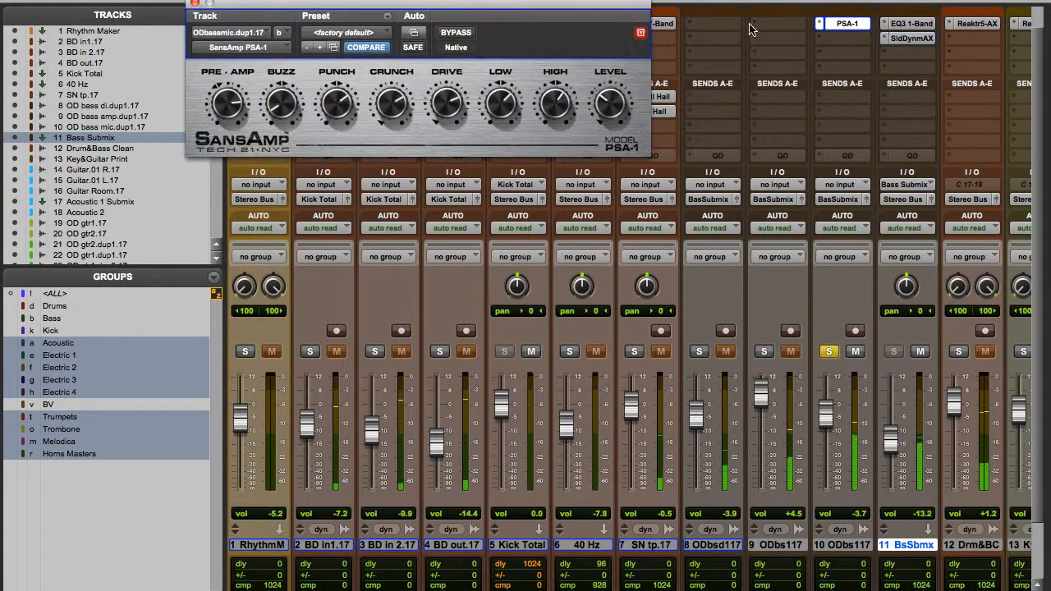
left_click(457, 34)
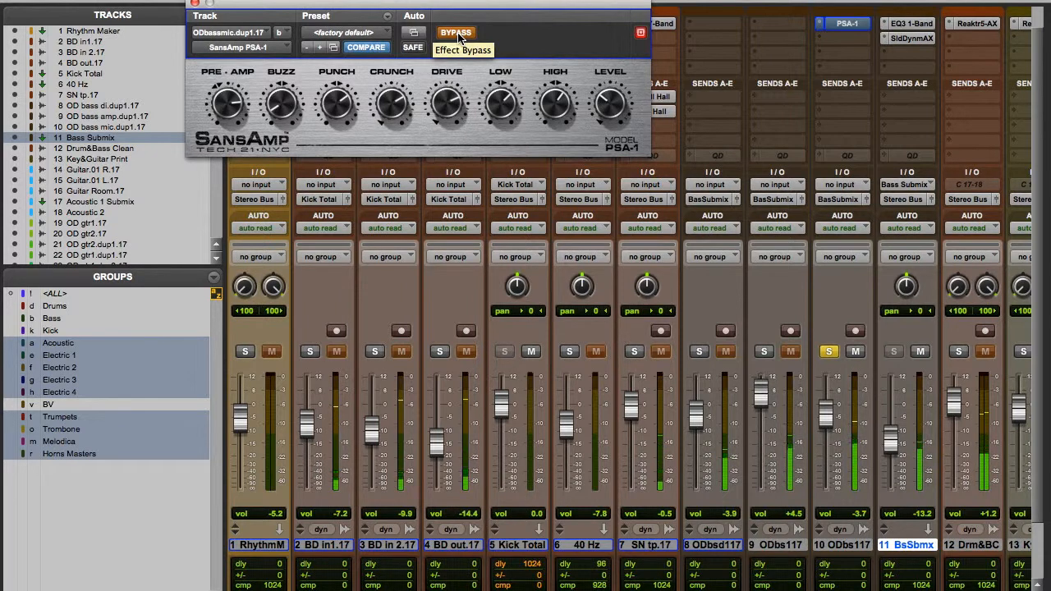
left_click(458, 34)
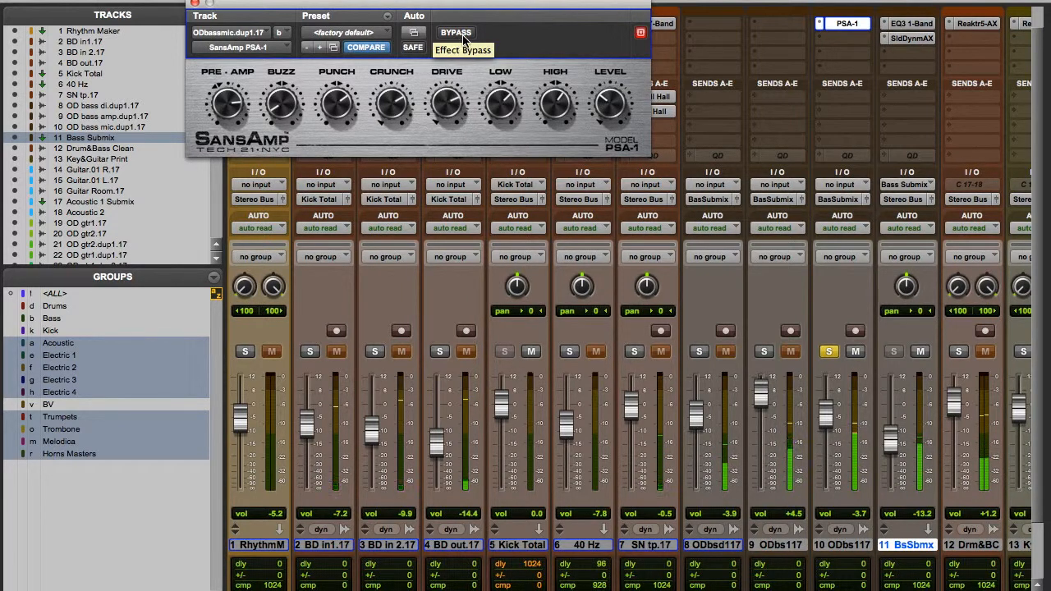
left_click(194, 5)
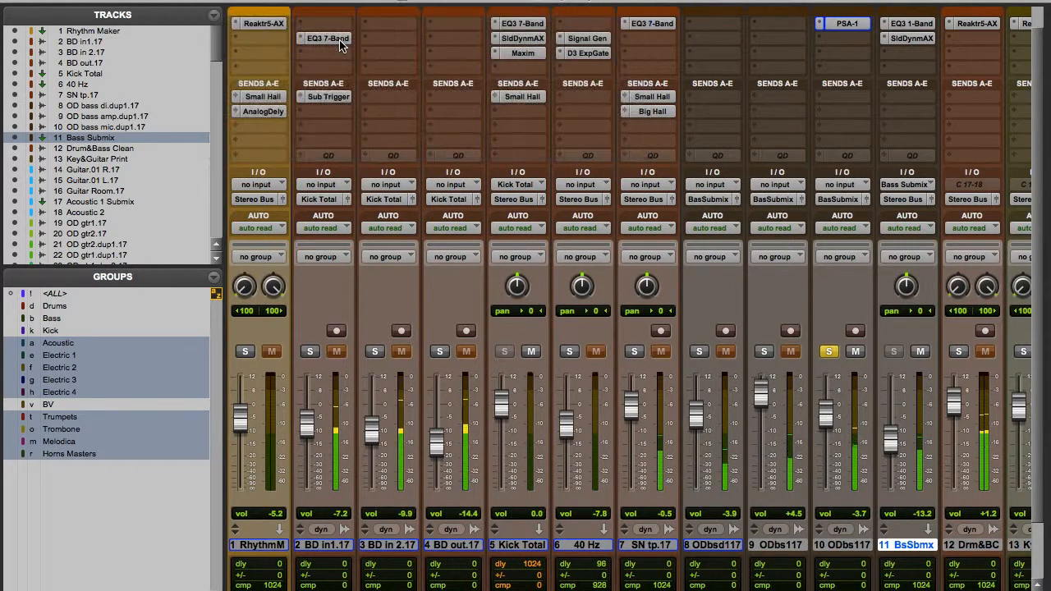
Solo OD bass di, OD bass amp and Drum&Bass Clean alongside the bass mic track.
left_click(699, 351)
left_click(763, 351)
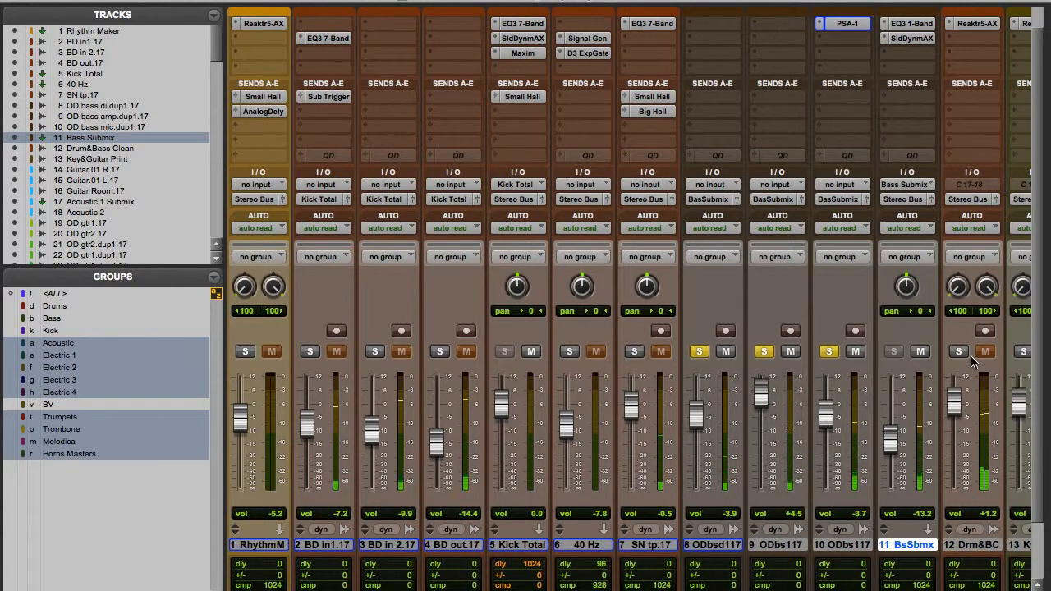
left_click(958, 352)
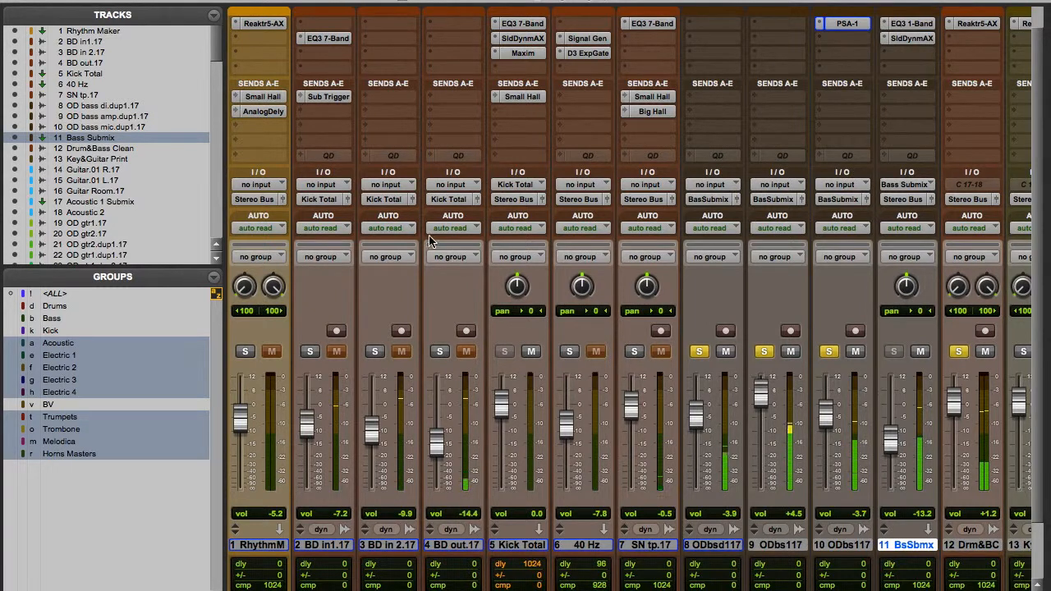
Add the three BD tracks, SN tp.17 and 40 Hz to the solo, enabling the Drums, Bass and Kick groups.
left_click(309, 352)
left_click(375, 351)
left_click(64, 305)
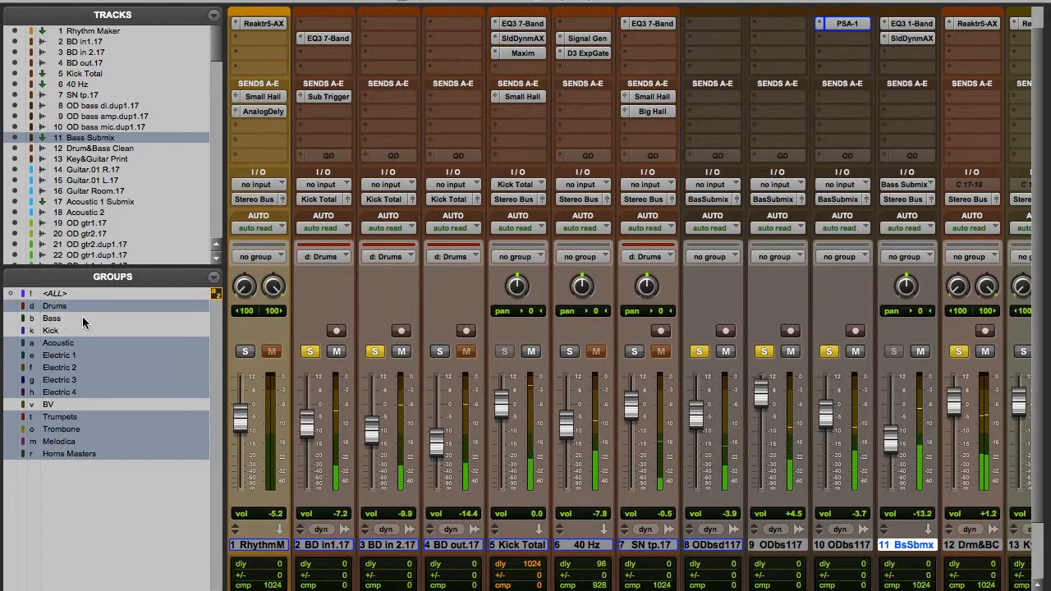
left_click(66, 318)
left_click(439, 352)
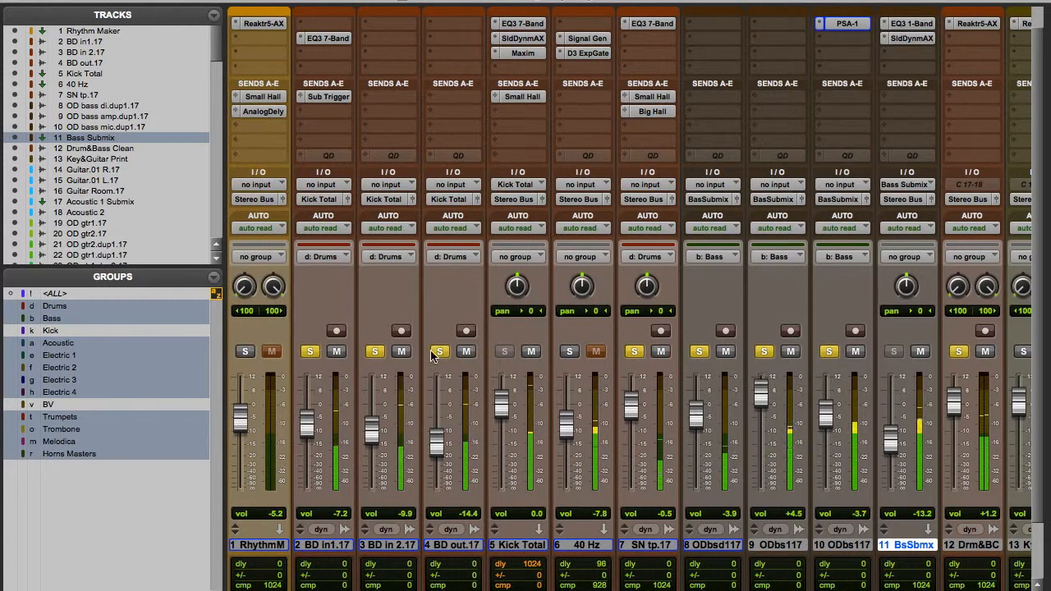
left_click(137, 334)
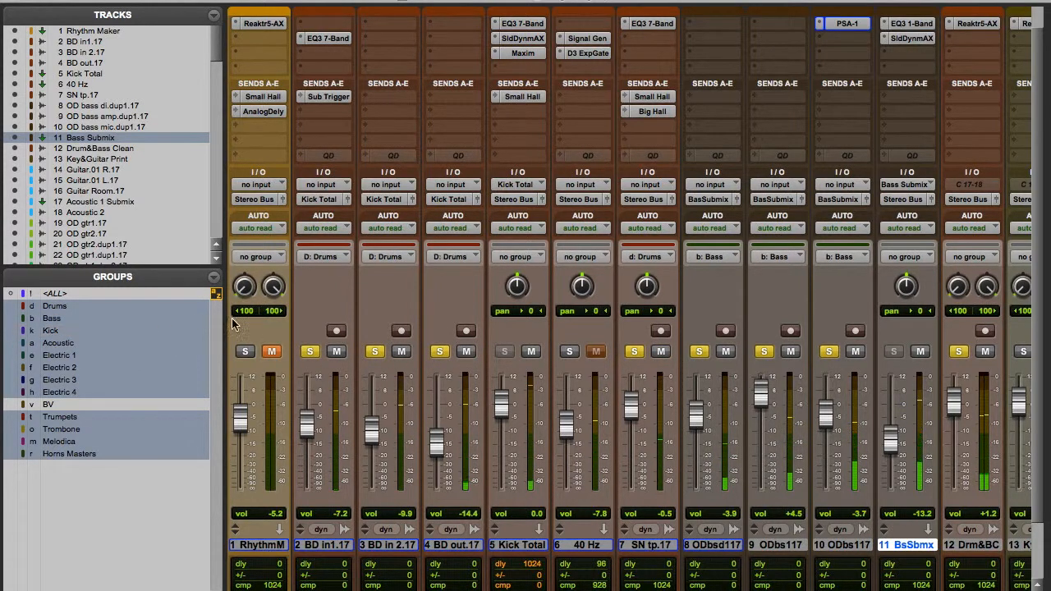
left_click(568, 352)
Solo the Small Hall and Big Hall reverb returns along with the drum and bass tracks.
scroll(587, 364, "right", 3)
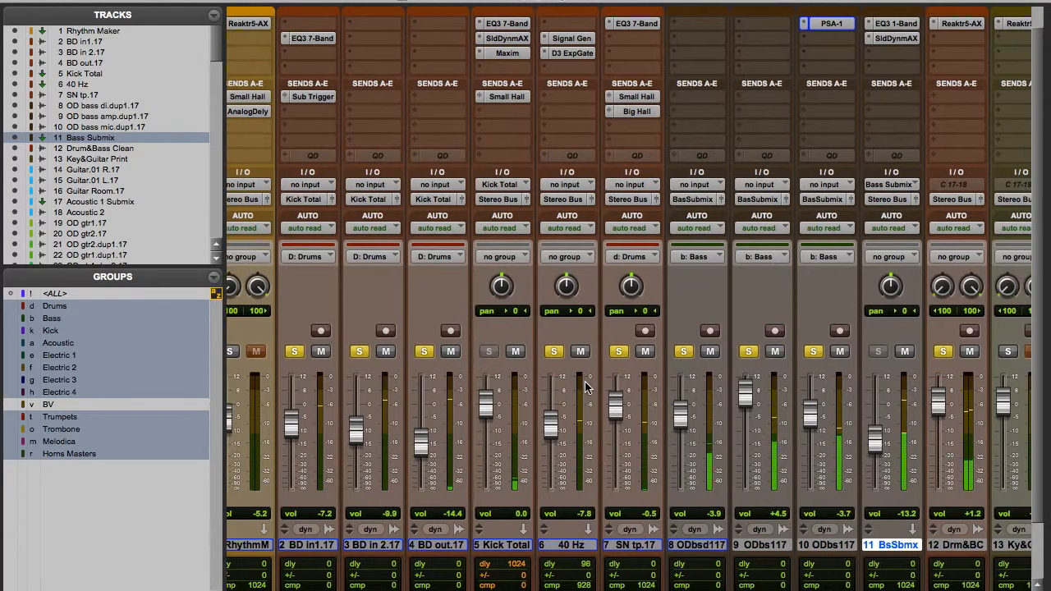
scroll(585, 386, "right", 15)
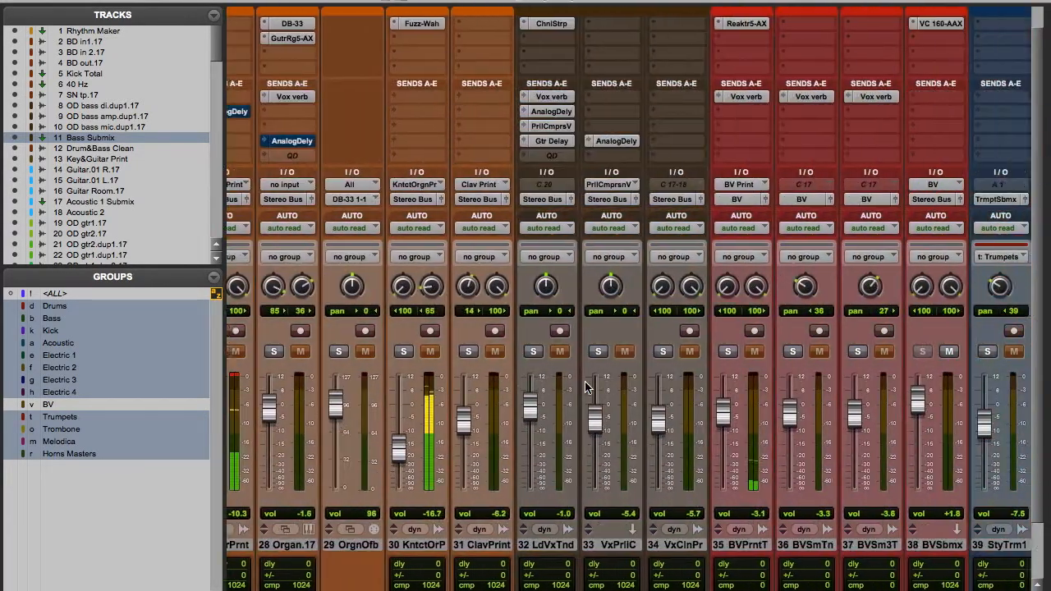
scroll(585, 386, "right", 4)
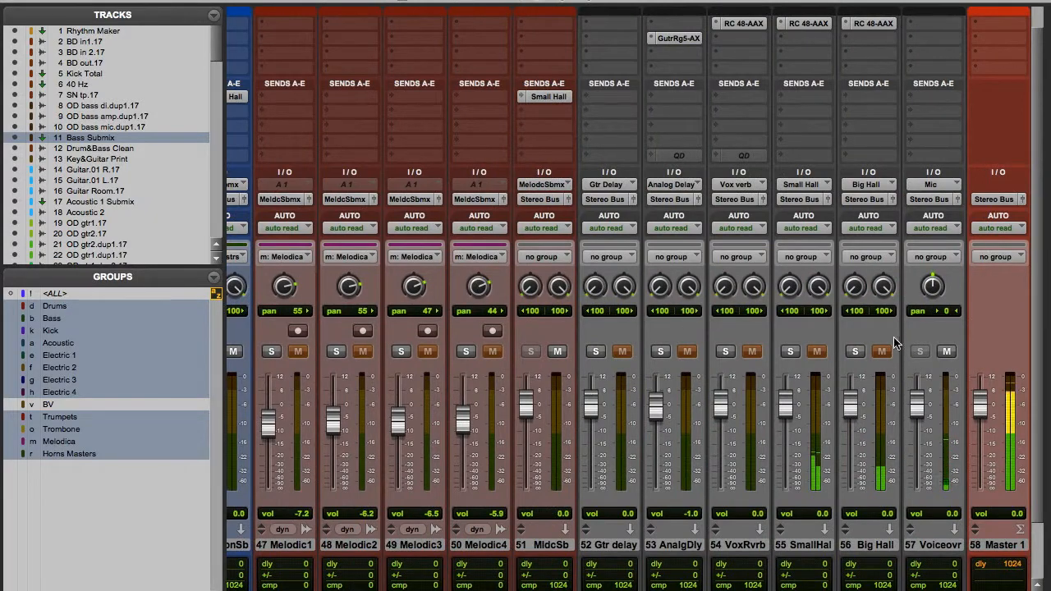
left_click(790, 351)
left_click(858, 353)
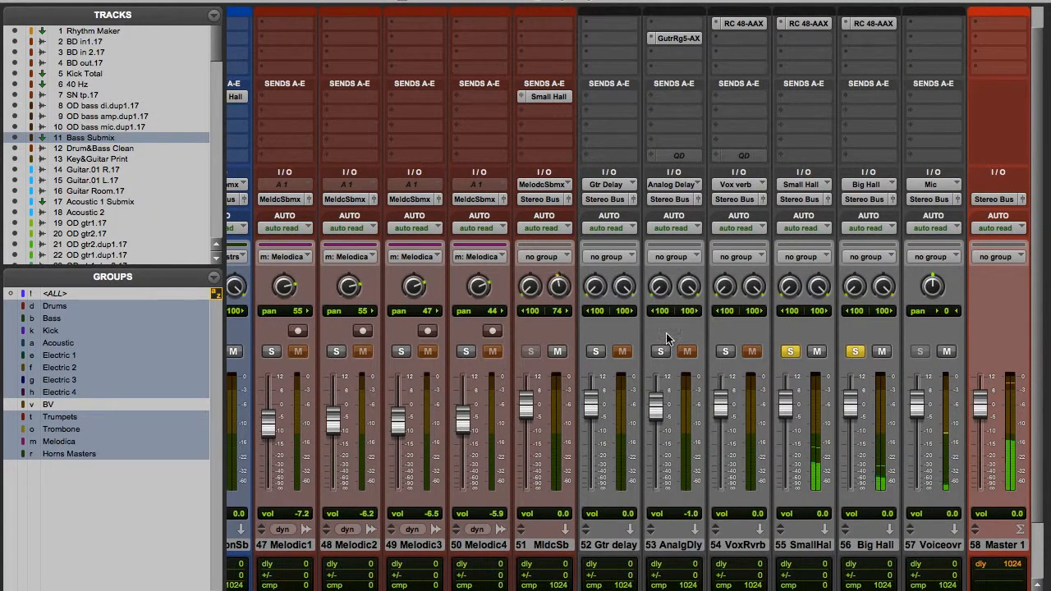
Examine Rhythm Maker's Reaktor 5 drum sequencer, lower its plug-in window on the screen, and close it.
scroll(649, 356, "left", 1)
scroll(649, 356, "left", 10)
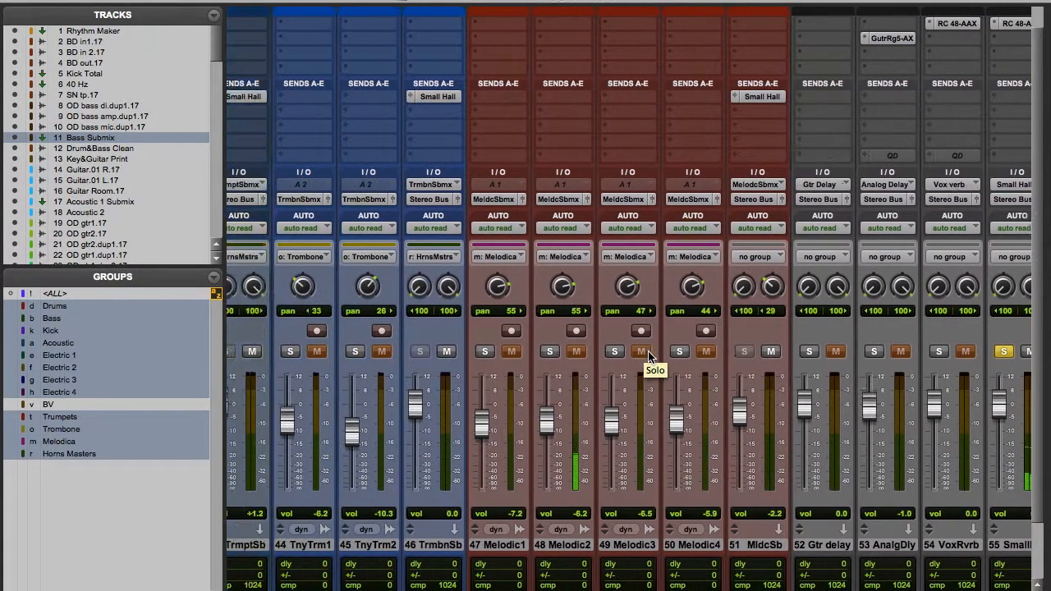
scroll(655, 355, "left", 9)
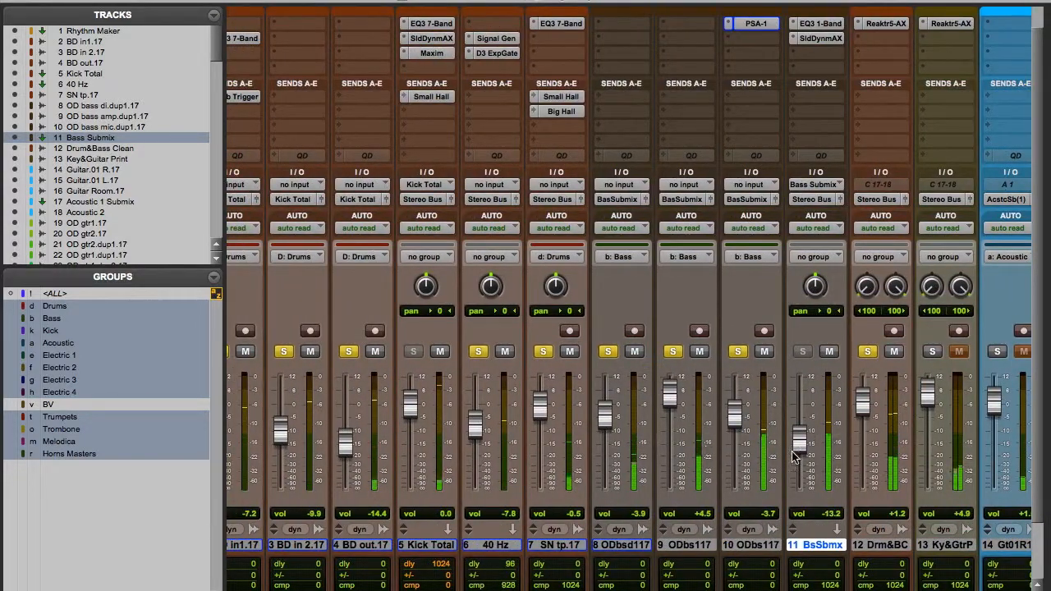
scroll(645, 474, "left", 1)
scroll(644, 474, "left", 2)
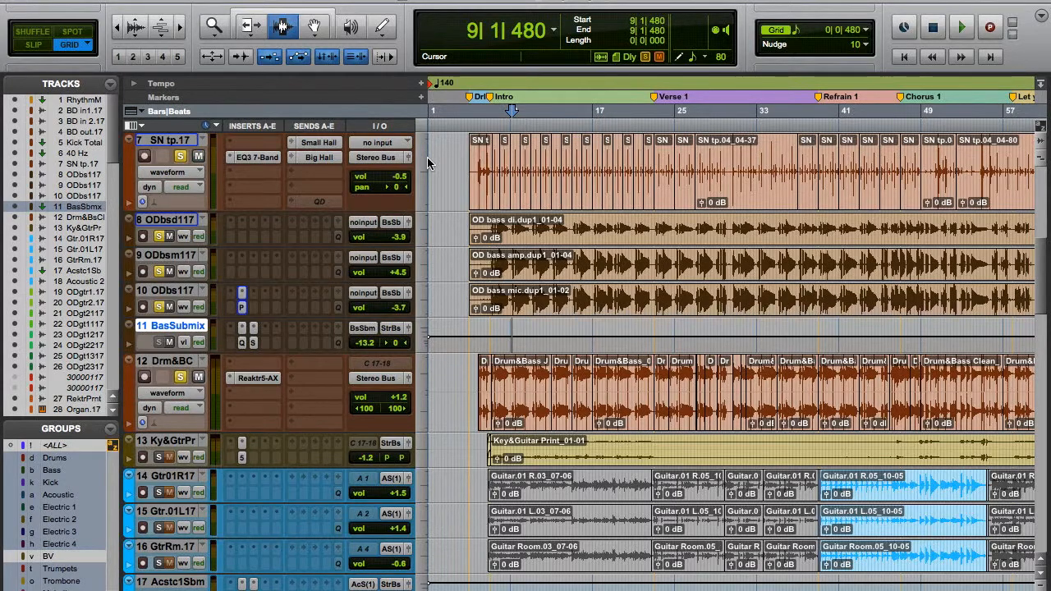
scroll(428, 160, "up", 5)
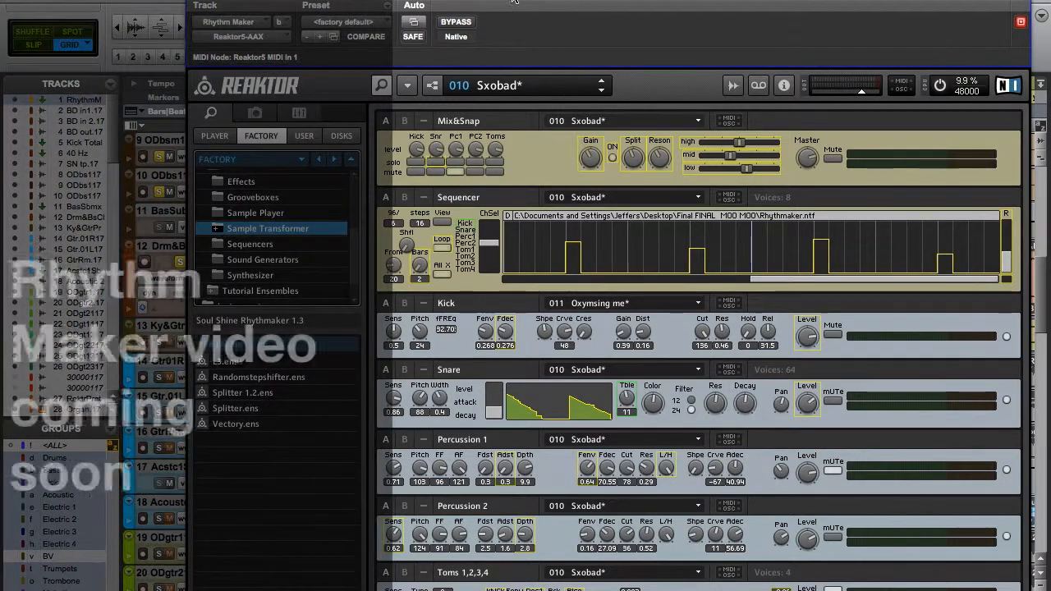
left_click_drag(519, 1, 531, 201)
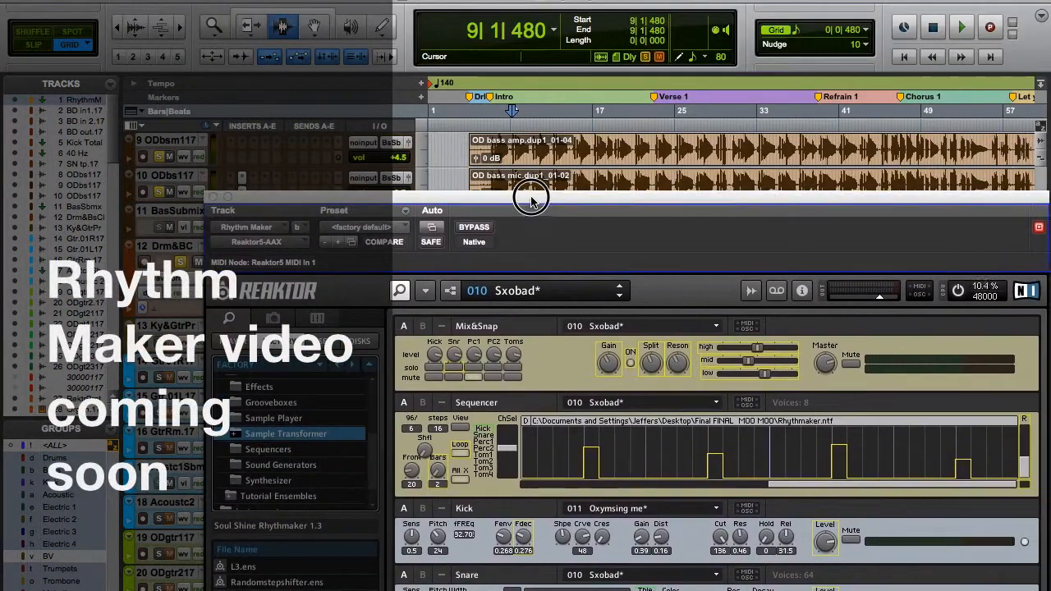
left_click(214, 198)
Solo the Rhythm Maker track in the edit view and start playback from bar 9.
scroll(655, 345, "up", 10)
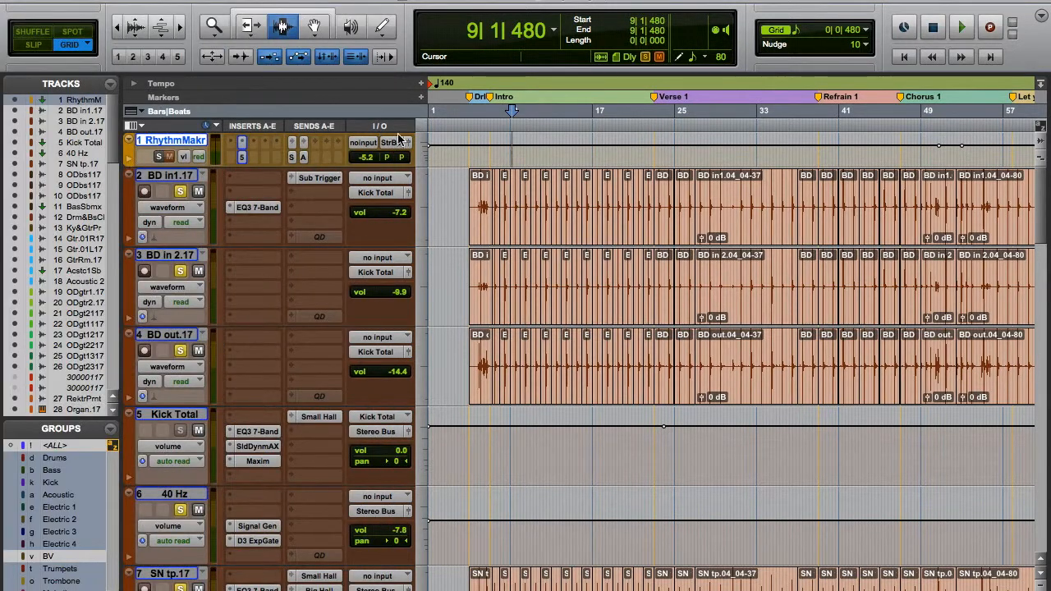
left_click(160, 158)
key("space")
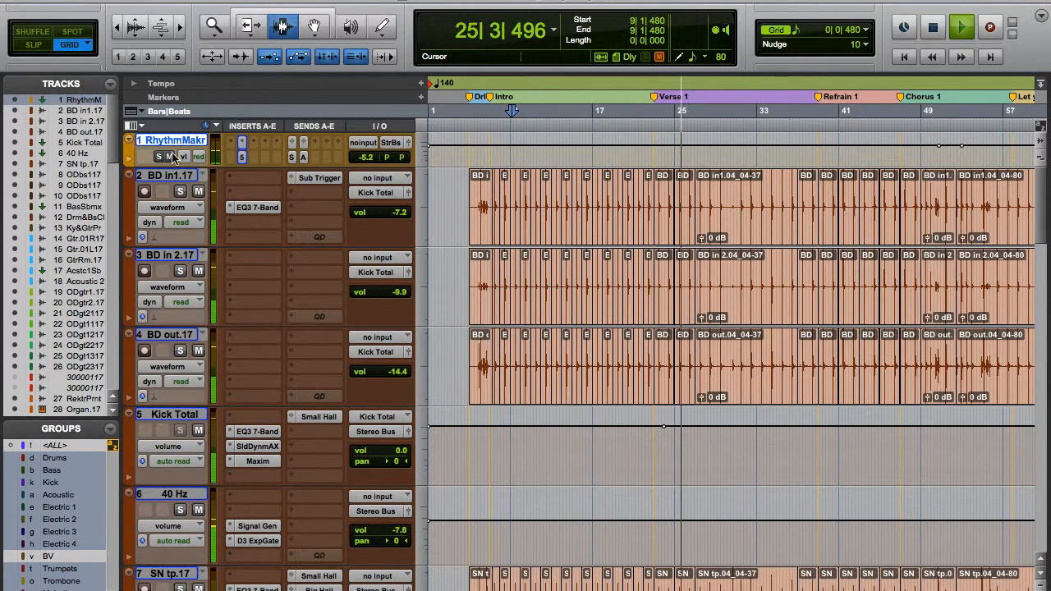
Stop playback and expand Rhythm Maker's automation lanes to show the Analog Delay send level.
key("space")
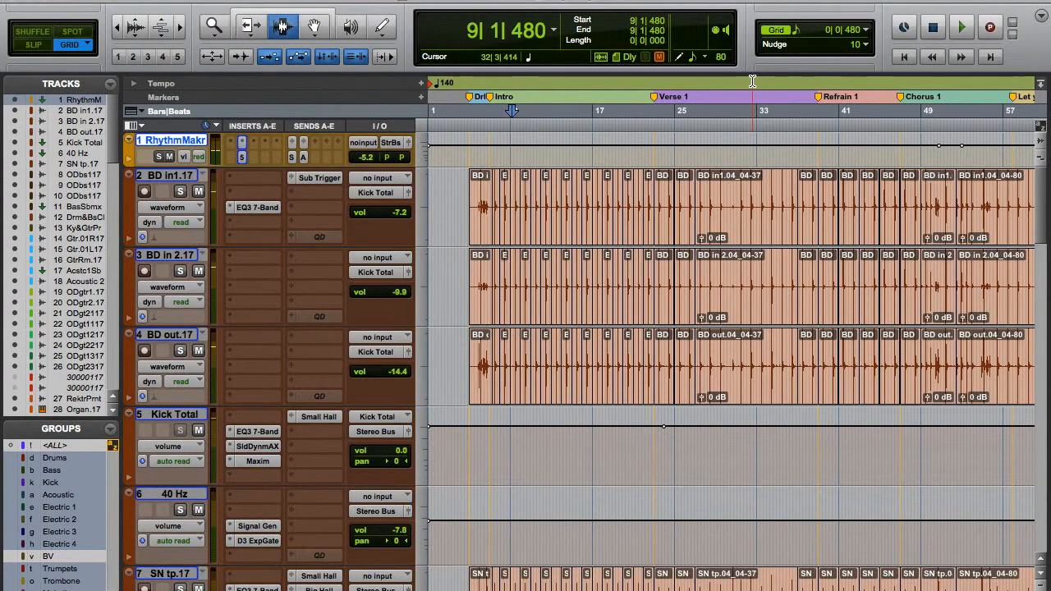
key("super+[")
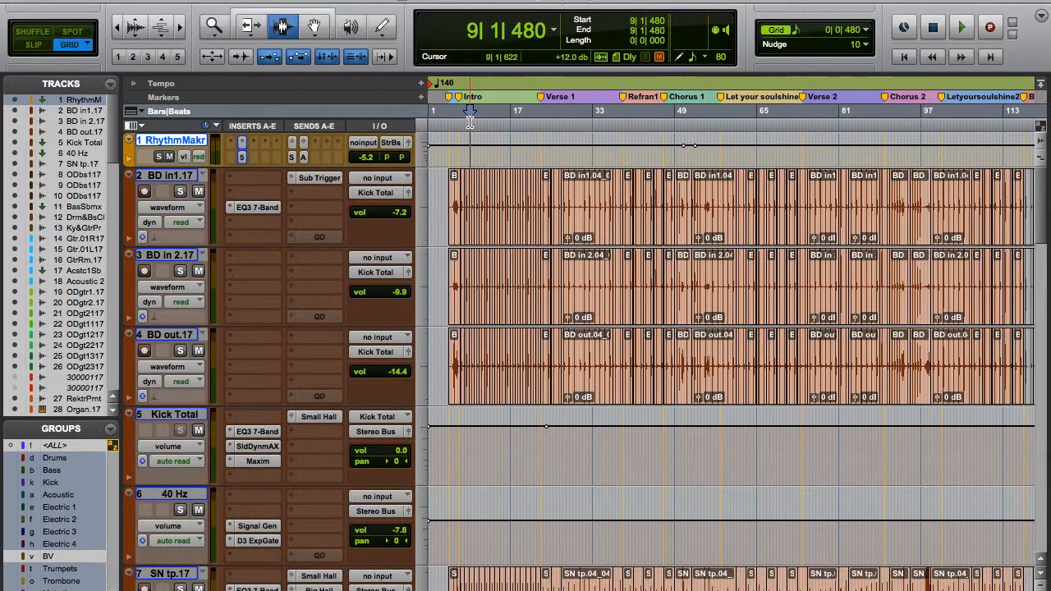
left_click(128, 161)
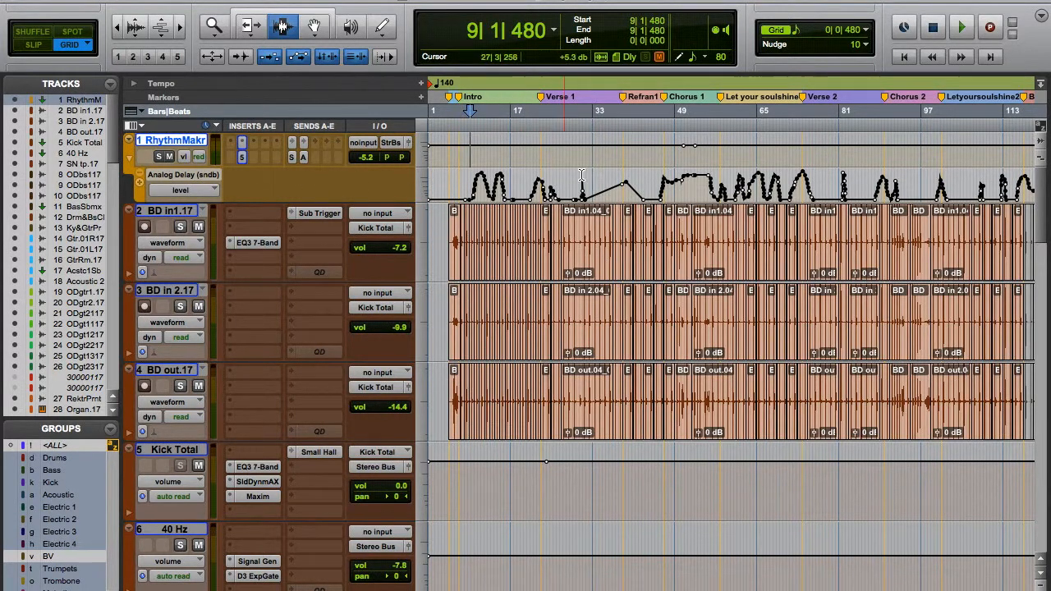
Add a second automation lane under Rhythm Maker, set it to the track's mute, and review the mute automation along the song.
left_click(140, 184)
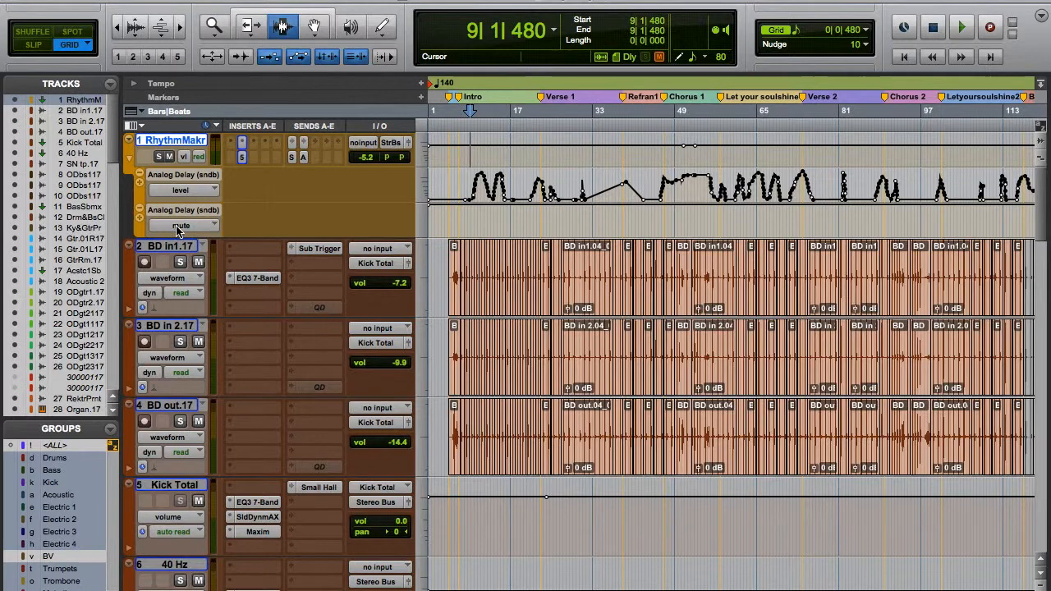
scroll(544, 212, "right", 5)
scroll(544, 212, "left", 5)
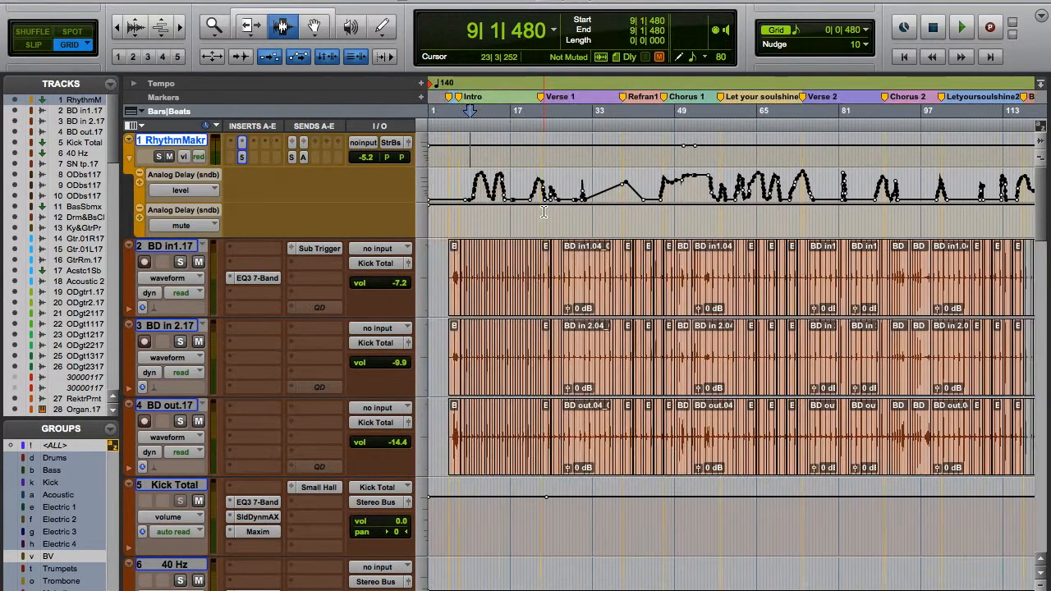
left_click(159, 225)
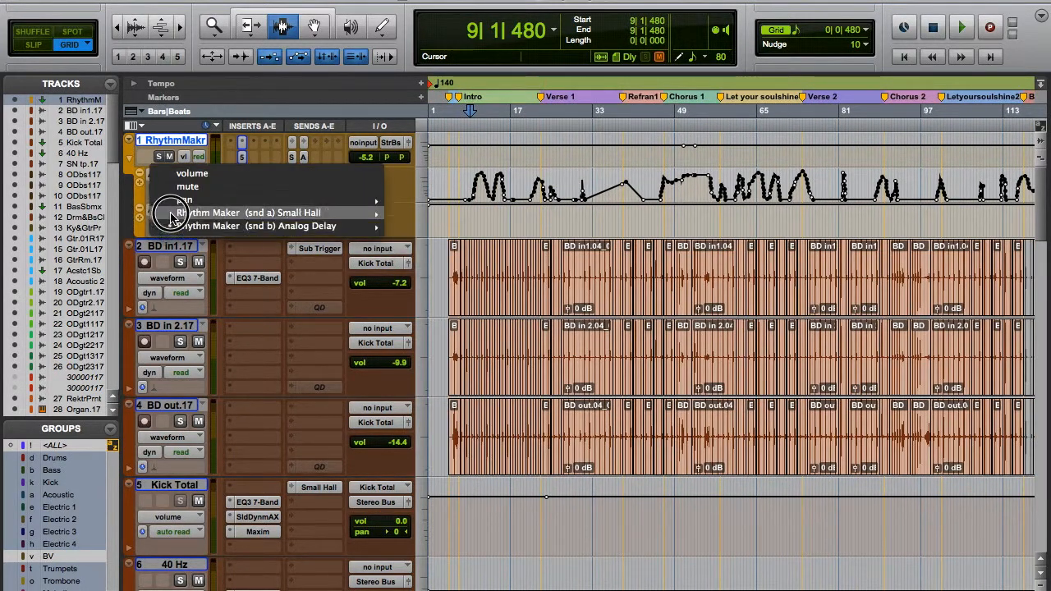
left_click(168, 176)
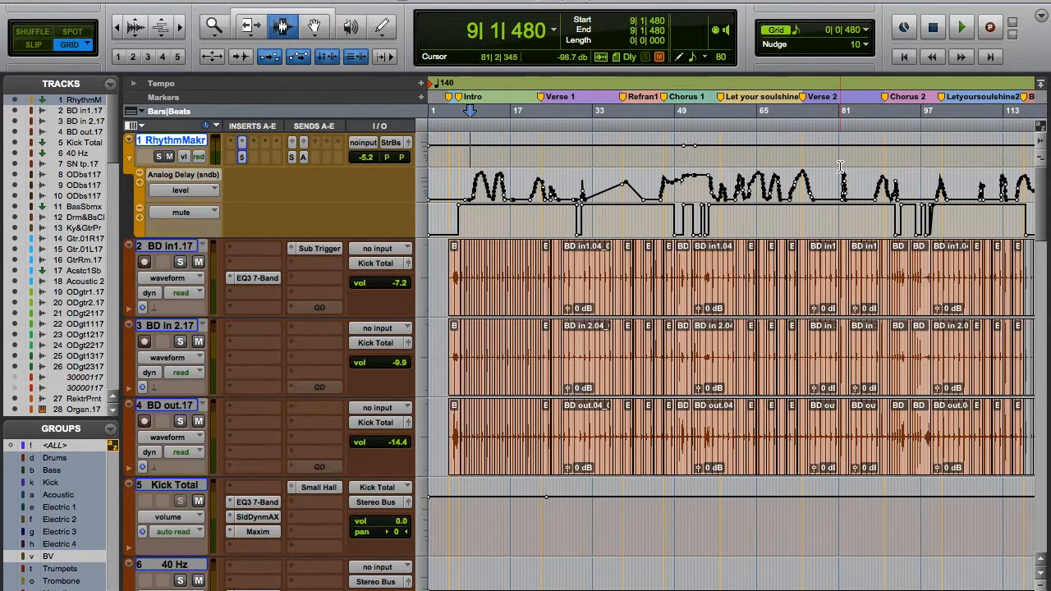
scroll(840, 166, "right", 3)
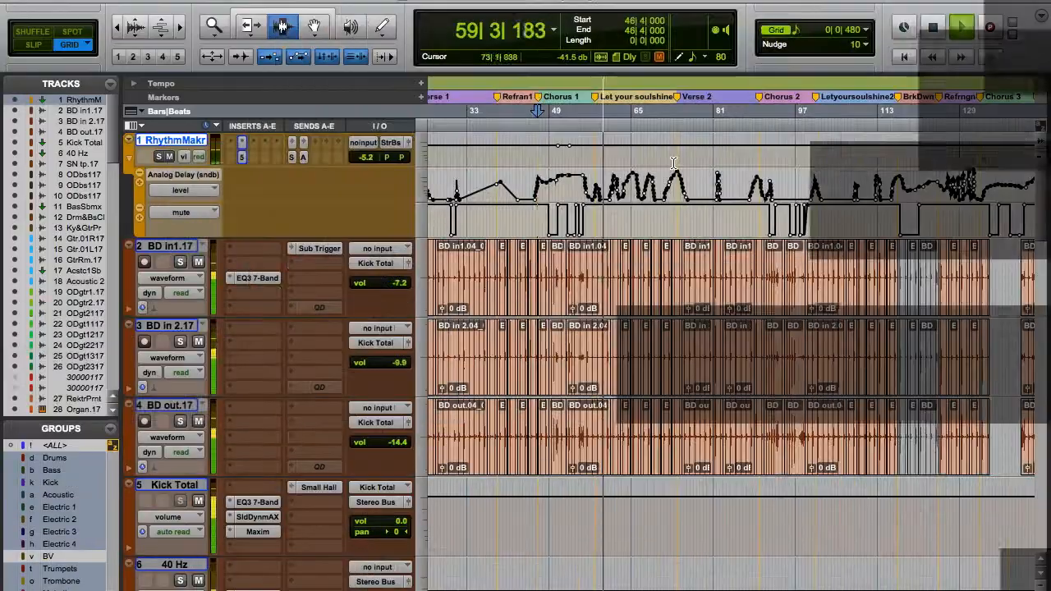
key("space")
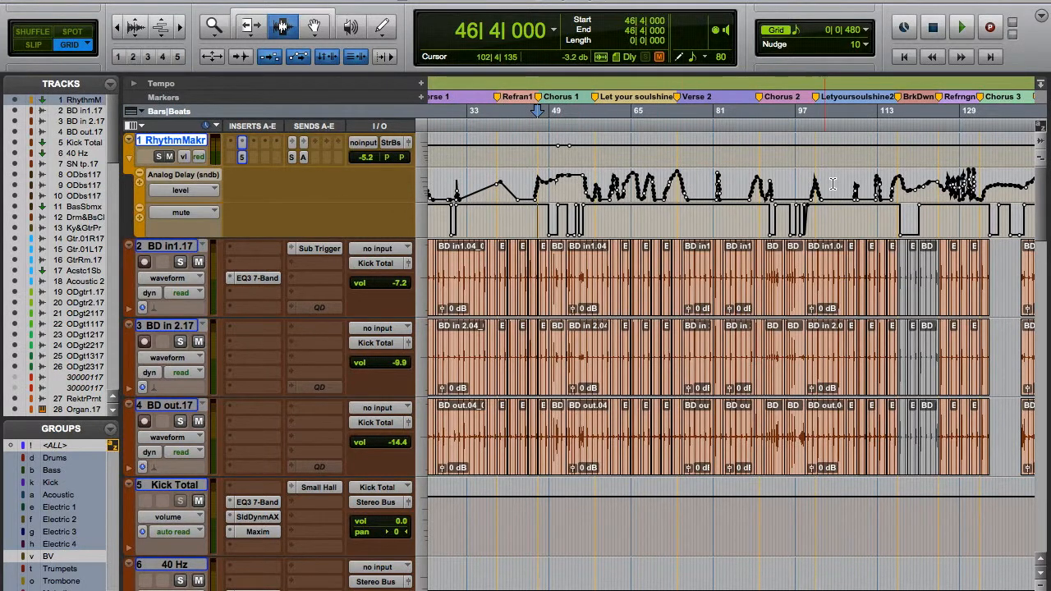
scroll(743, 172, "left", 5)
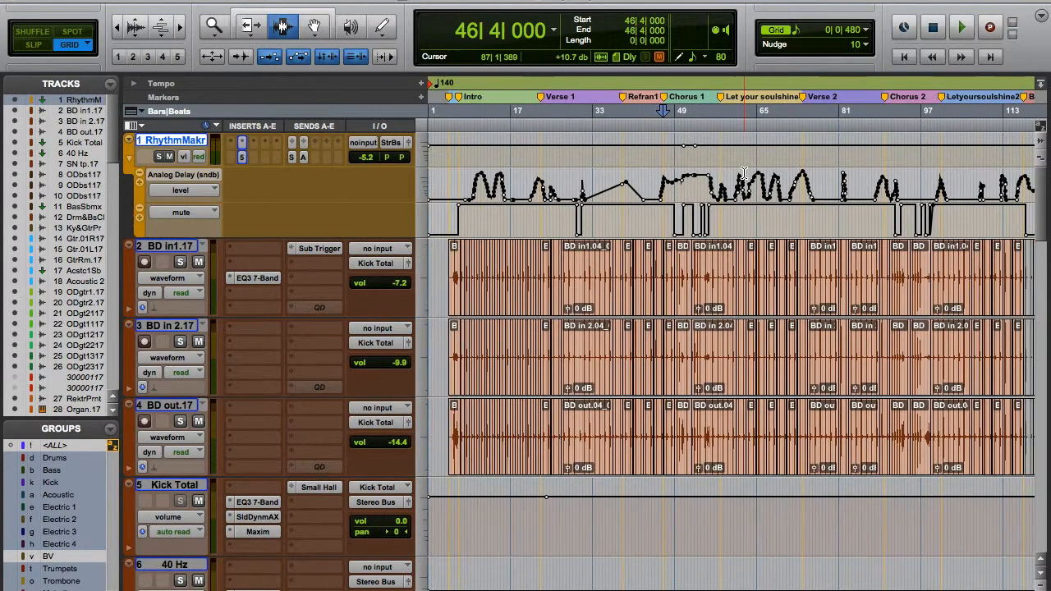
Remove Rhythm Maker's mute lane and enlarge its Analog Delay send level lane to inspect the intro automation.
left_click(141, 212)
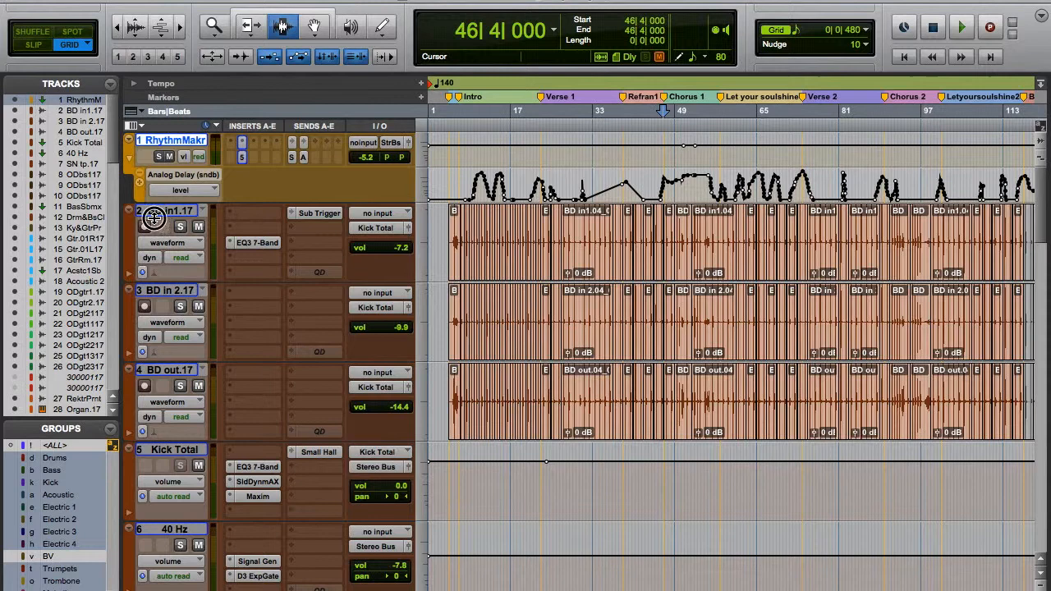
left_click_drag(161, 202, 148, 276)
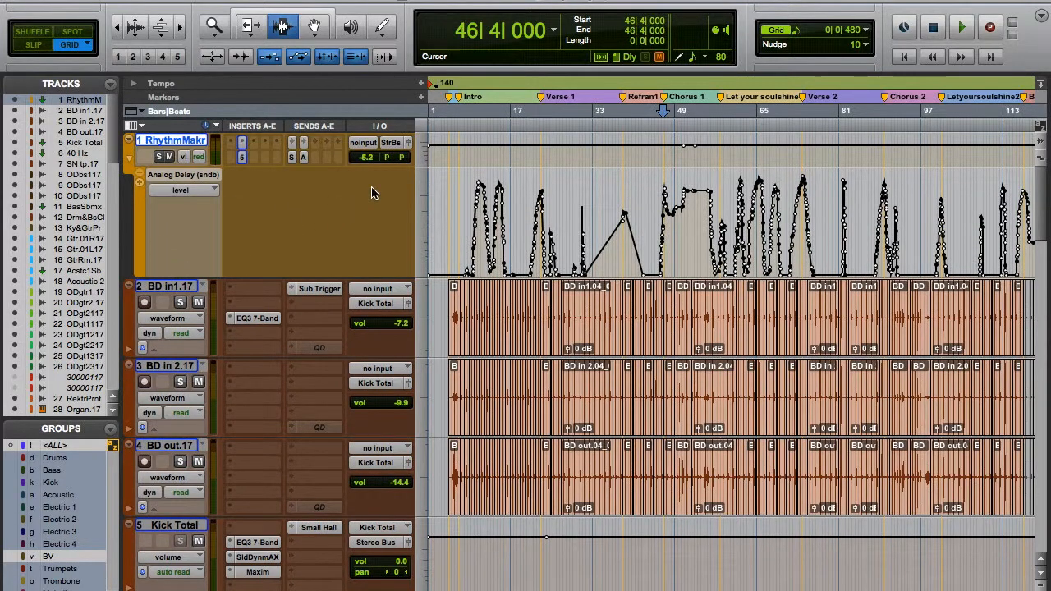
key("super+]")
key("super+]")
scroll(489, 193, "left", 4)
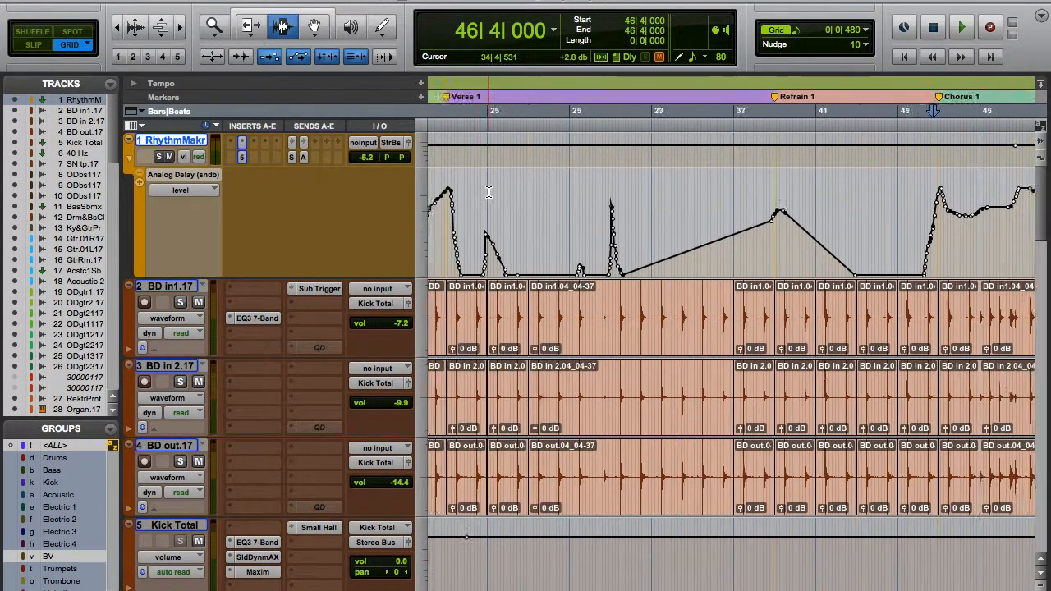
scroll(489, 193, "left", 4)
scroll(488, 192, "left", 4)
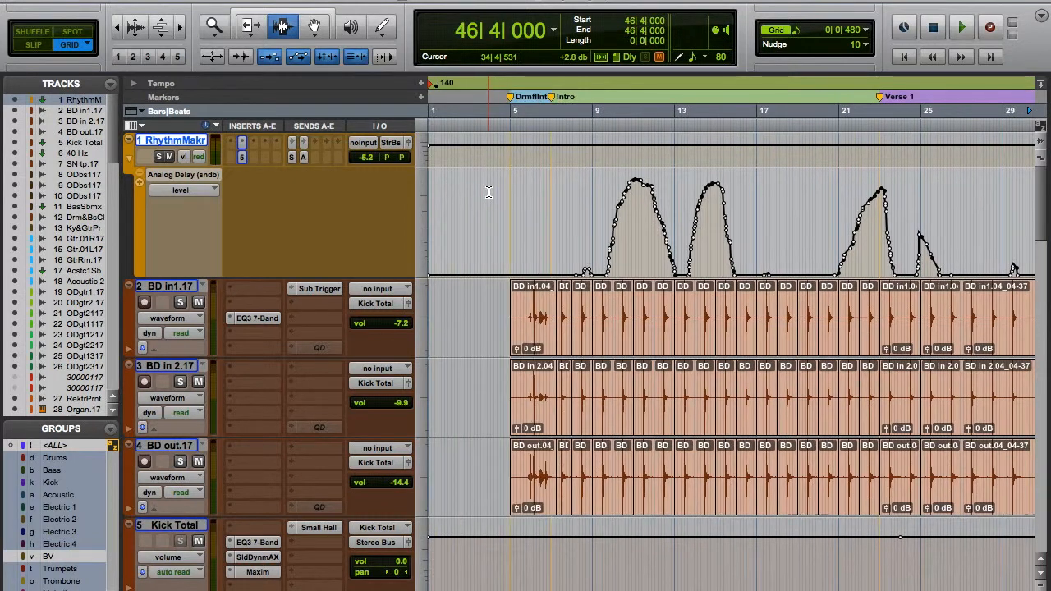
Place the playback start at 8|3|480 and solo the Rhythm Maker track together with the Analog Delay return.
left_click(585, 205)
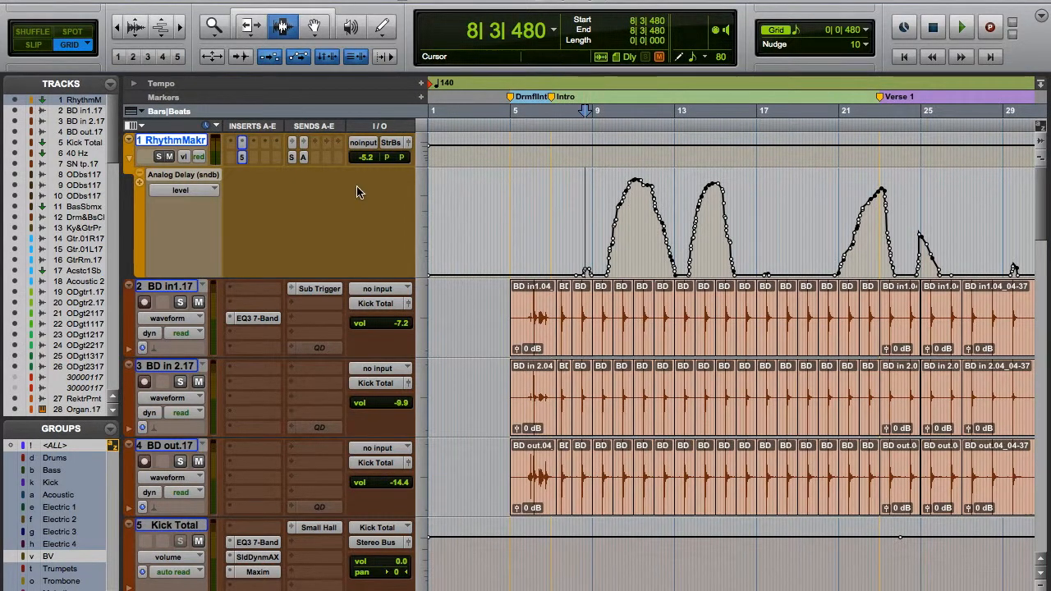
left_click(159, 157)
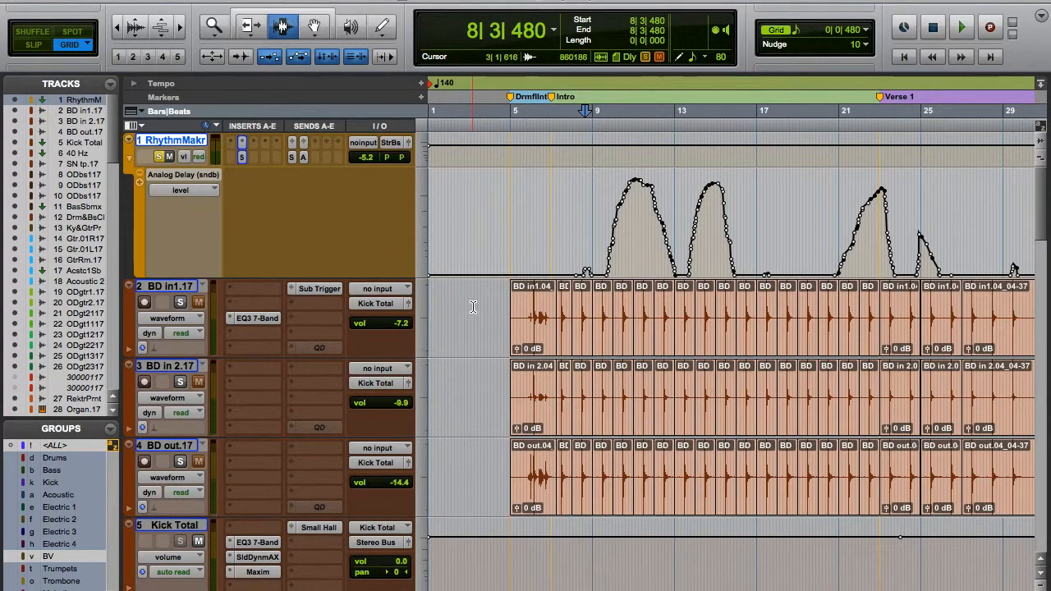
key("super+equal")
scroll(501, 384, "right", 10)
scroll(499, 382, "right", 20)
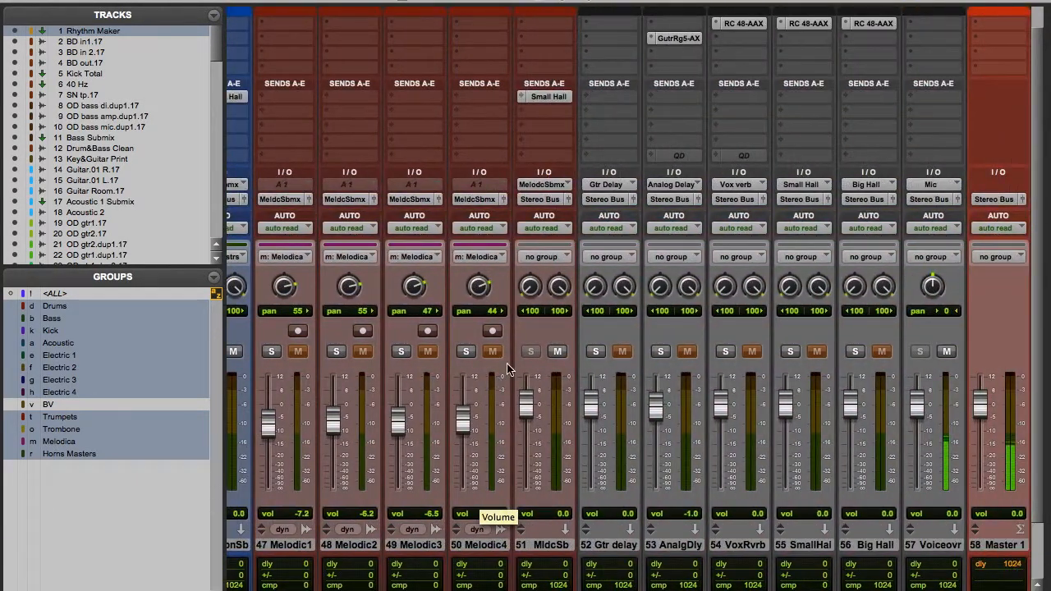
left_click(662, 352)
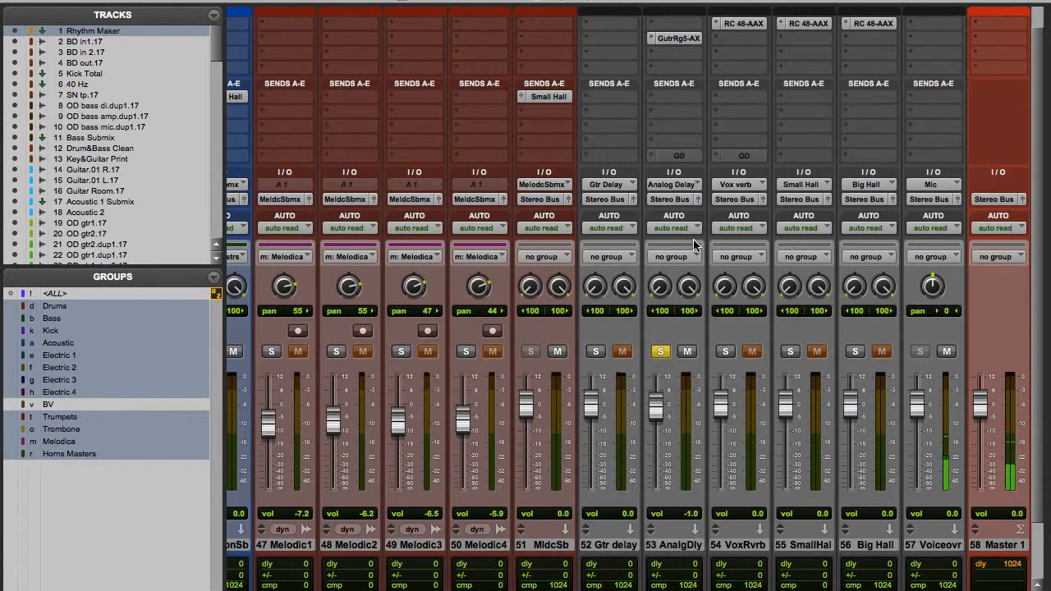
Examine the Guitar Rig 5 effects chain on the Analog Delay return, shifting its plug-in window across the screen.
left_click(681, 40)
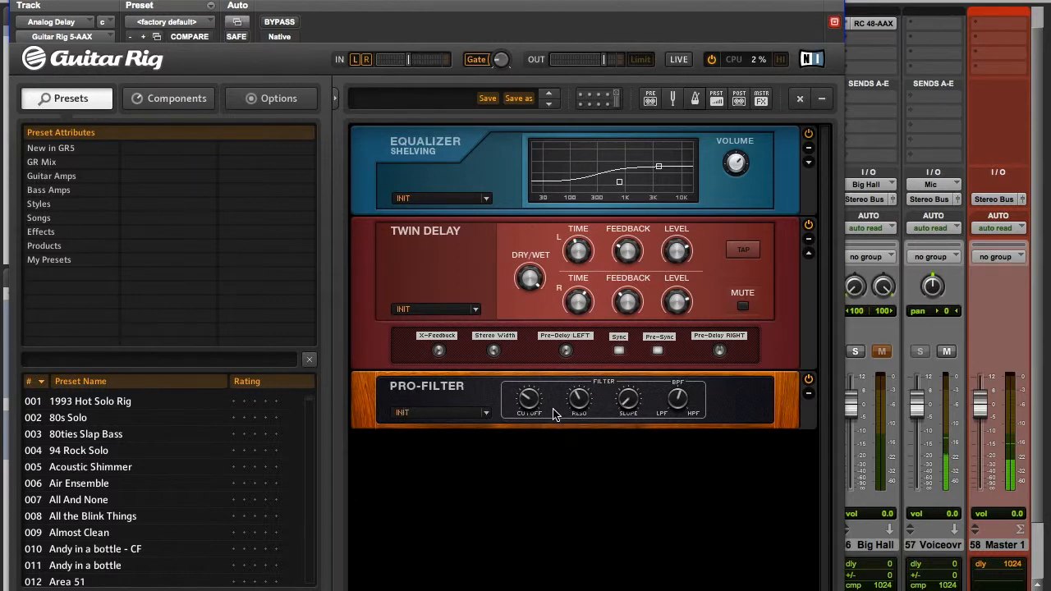
left_click_drag(312, 13, 531, 14)
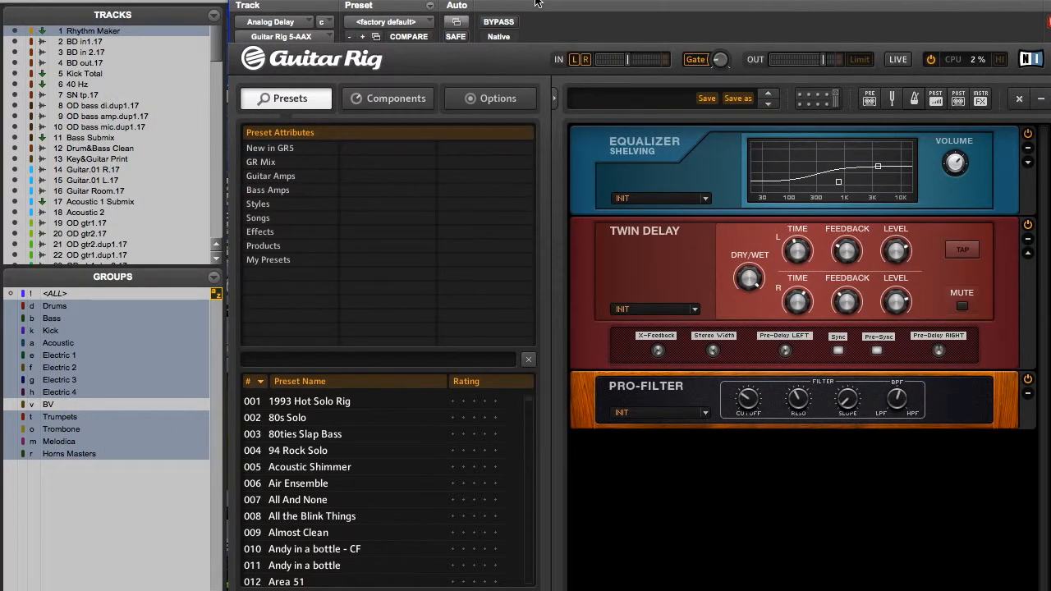
left_click_drag(456, 15, 324, 7)
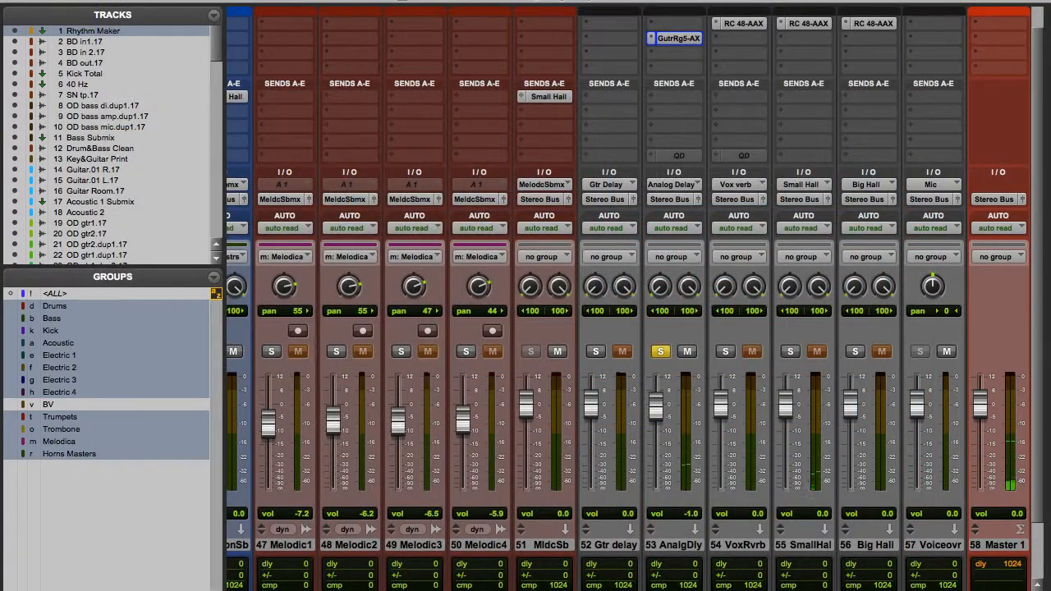
Return to the edit view and audition the delay send rise into Verse 1 from 20|4|480.
key("super+equal")
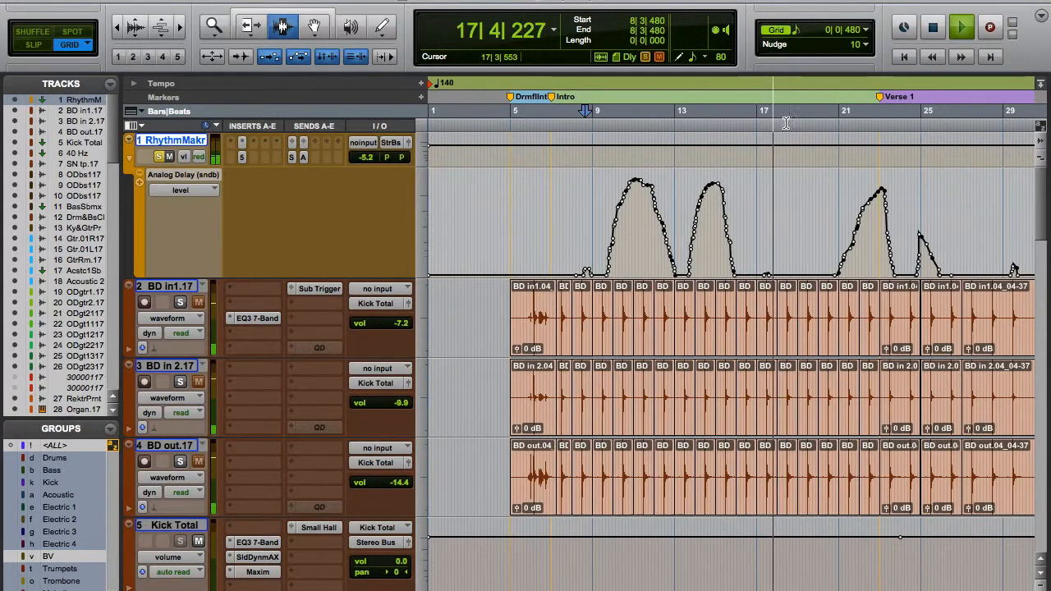
key("space")
left_click(836, 220)
key("space")
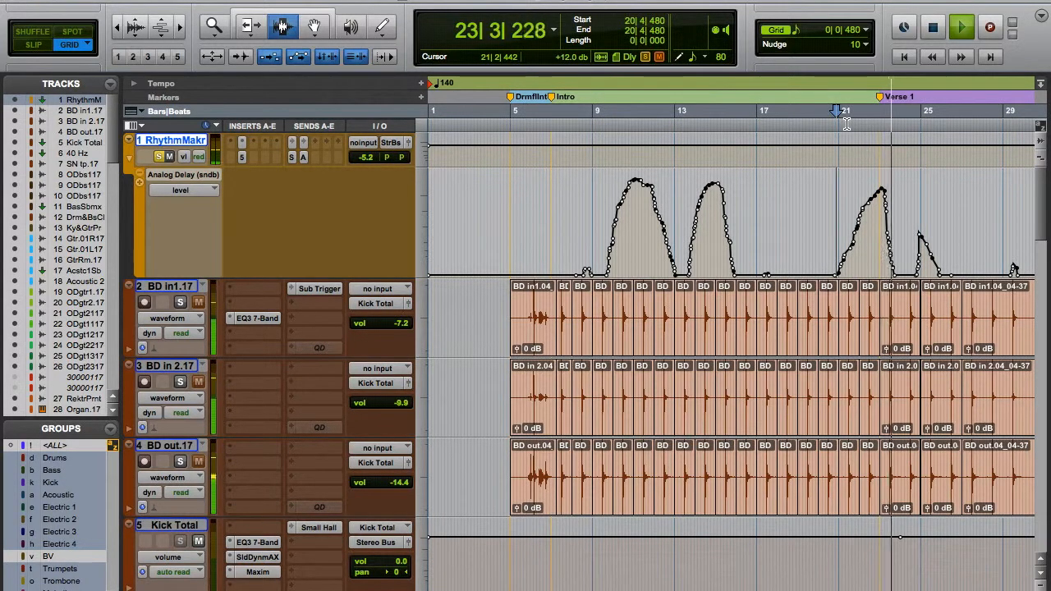
key("space")
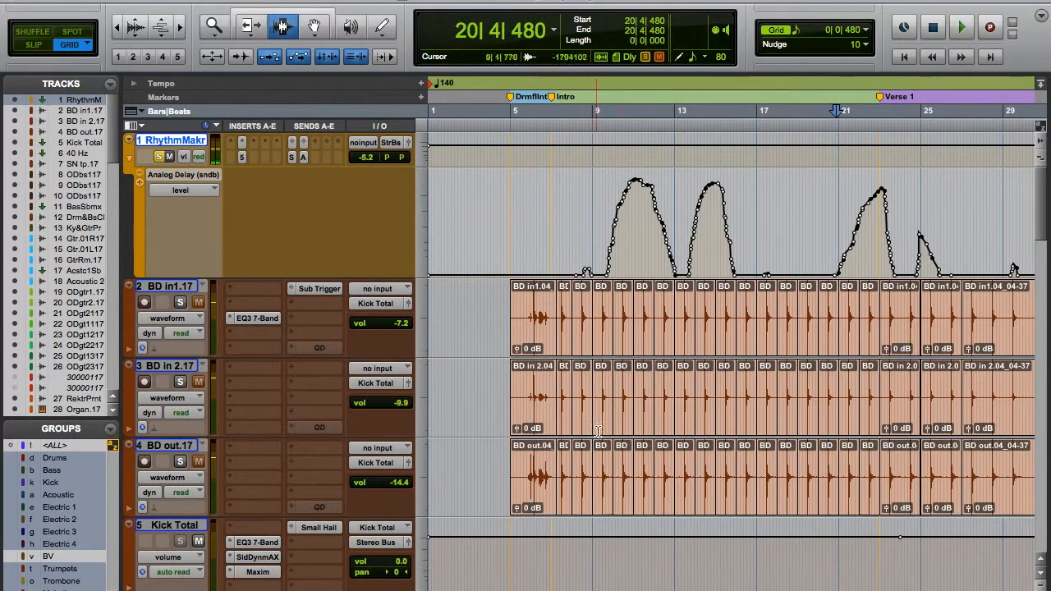
Reopen the Analog Delay return's Guitar Rig 5, place it beside the send level automation, and start playback.
scroll(490, 504, "down", 15)
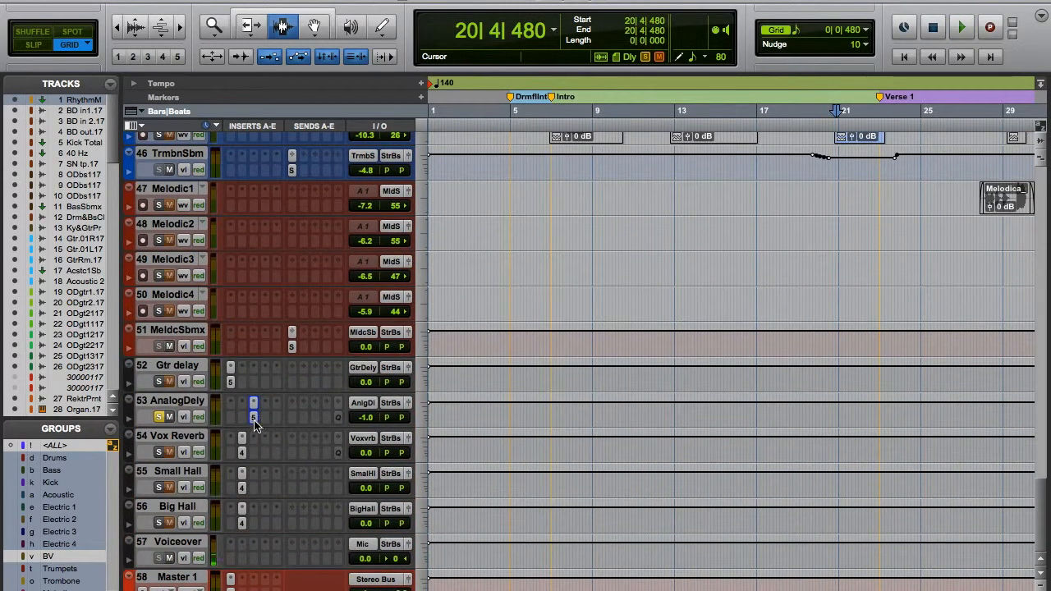
left_click(253, 419)
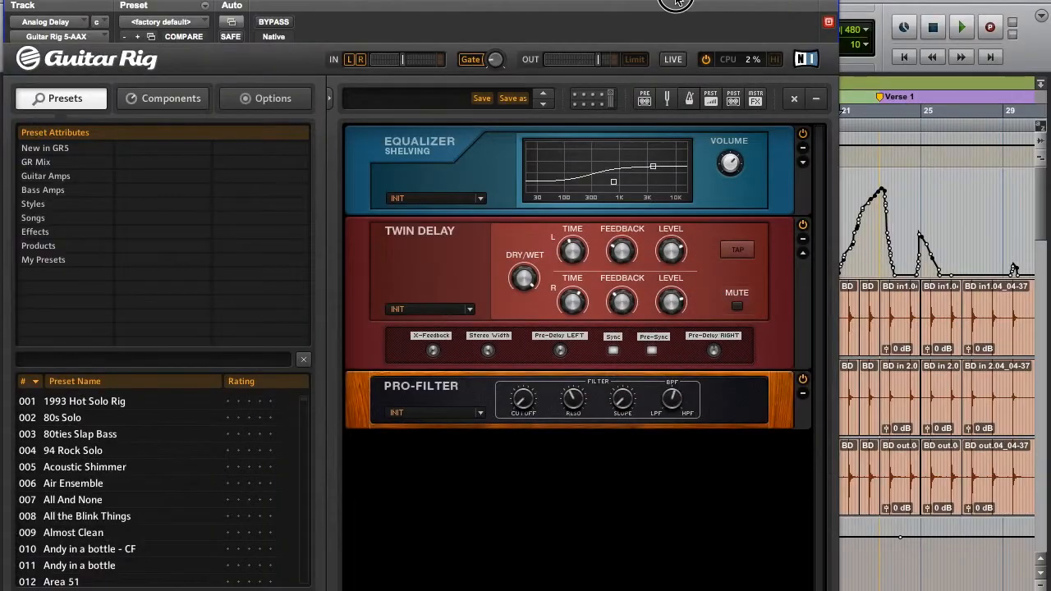
left_click_drag(729, 3, 320, 2)
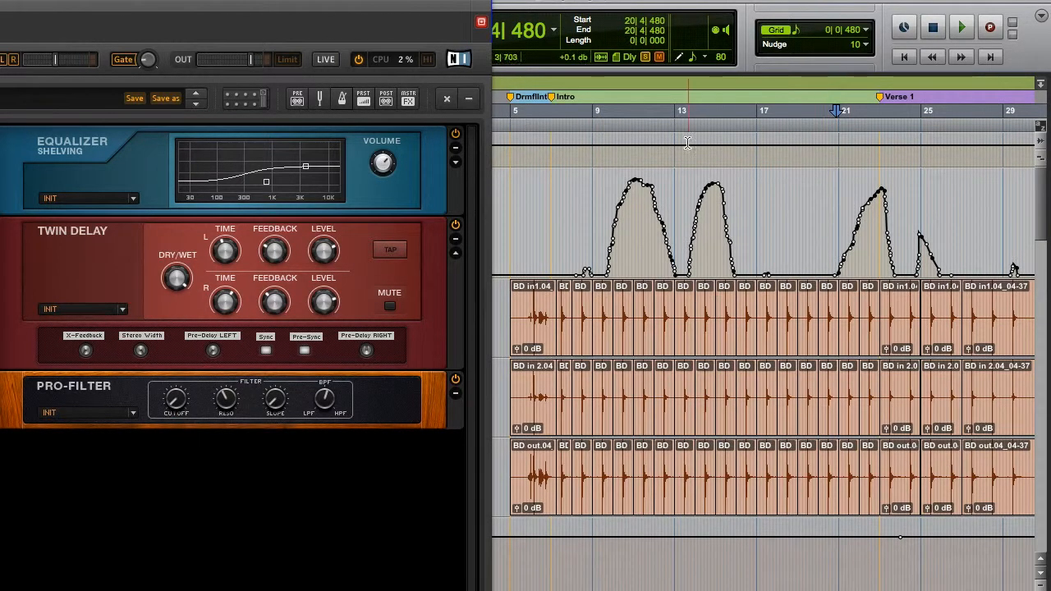
key("space")
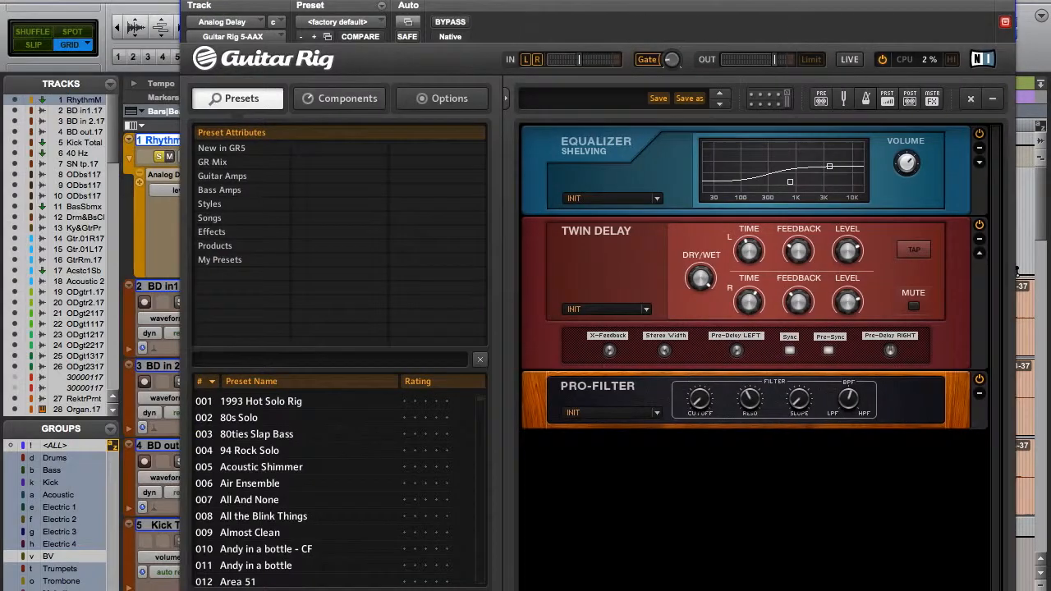
Clear the solos to hear the delay in the full mix, then close Guitar Rig.
left_click_drag(591, 0, 735, 1)
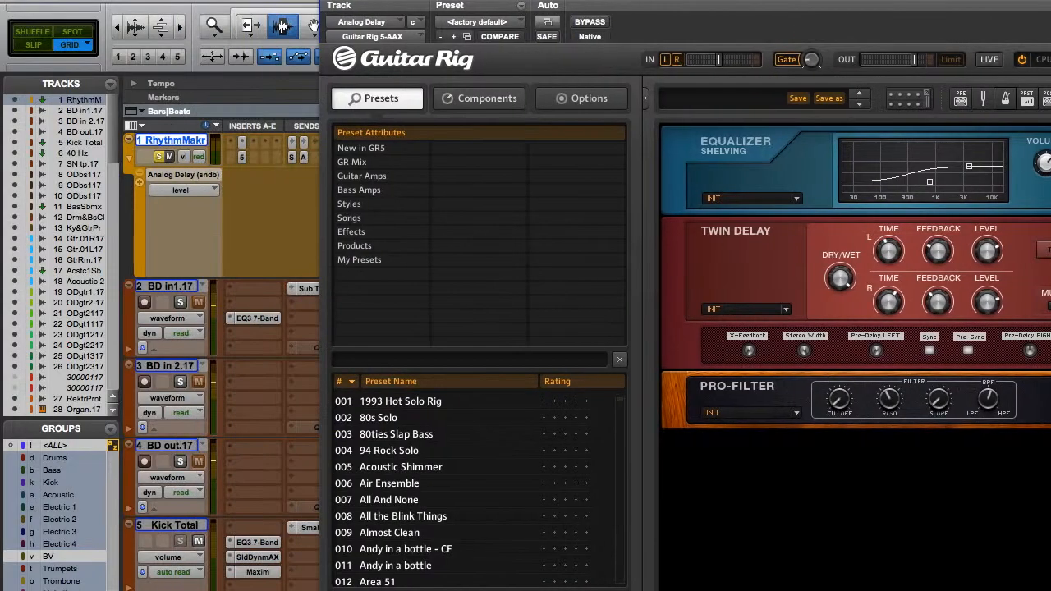
left_click(160, 156)
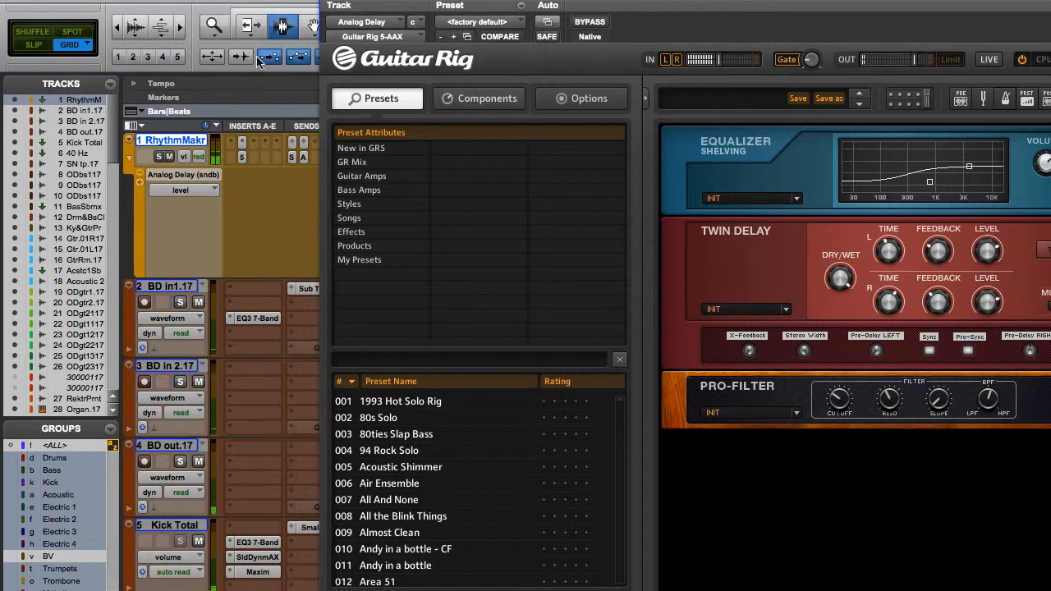
left_click_drag(369, 1, 294, 1)
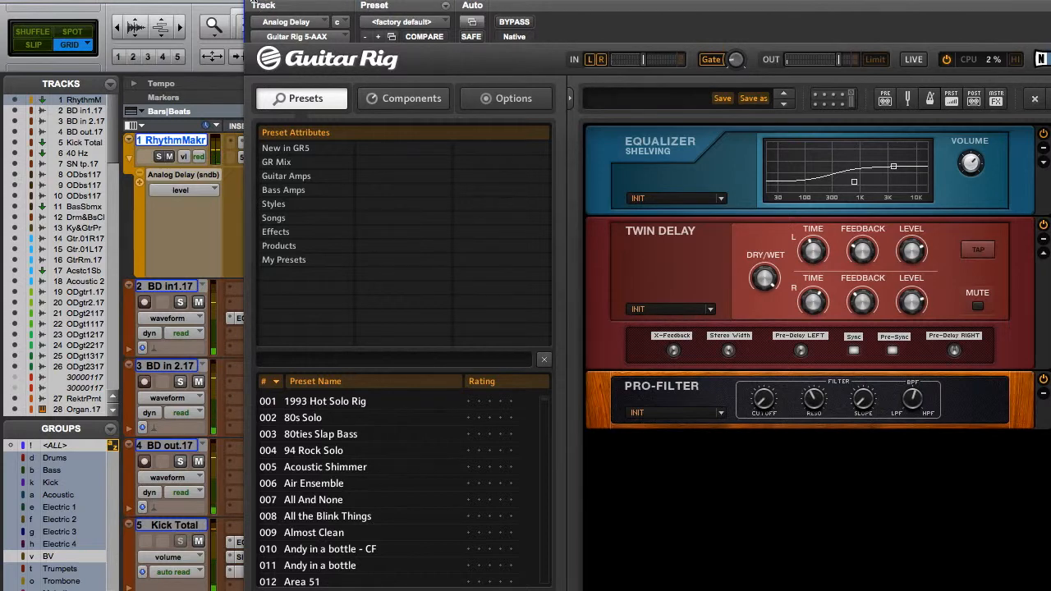
left_click(253, 3)
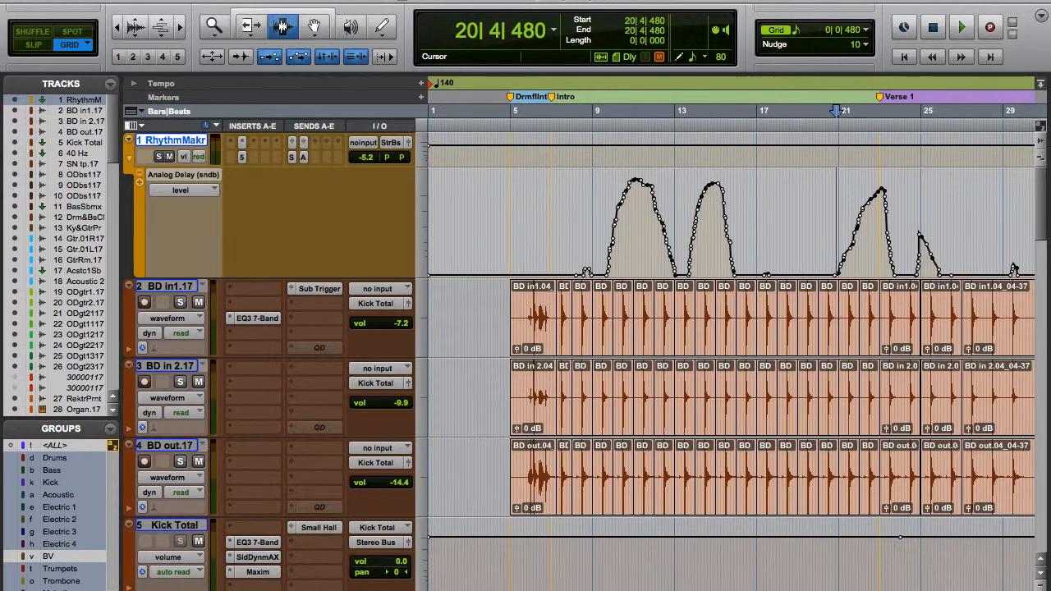
Collapse Rhythm Maker's automation lanes and bring the acoustic guitar tracks into view across the whole song.
left_click(129, 159)
scroll(217, 271, "down", 10)
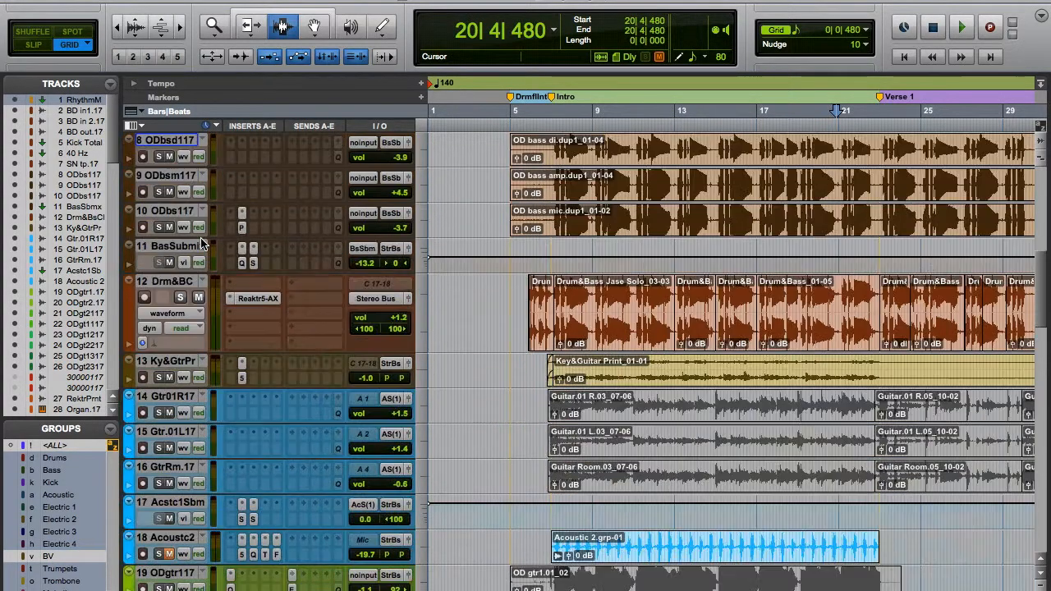
scroll(333, 302, "up", 4)
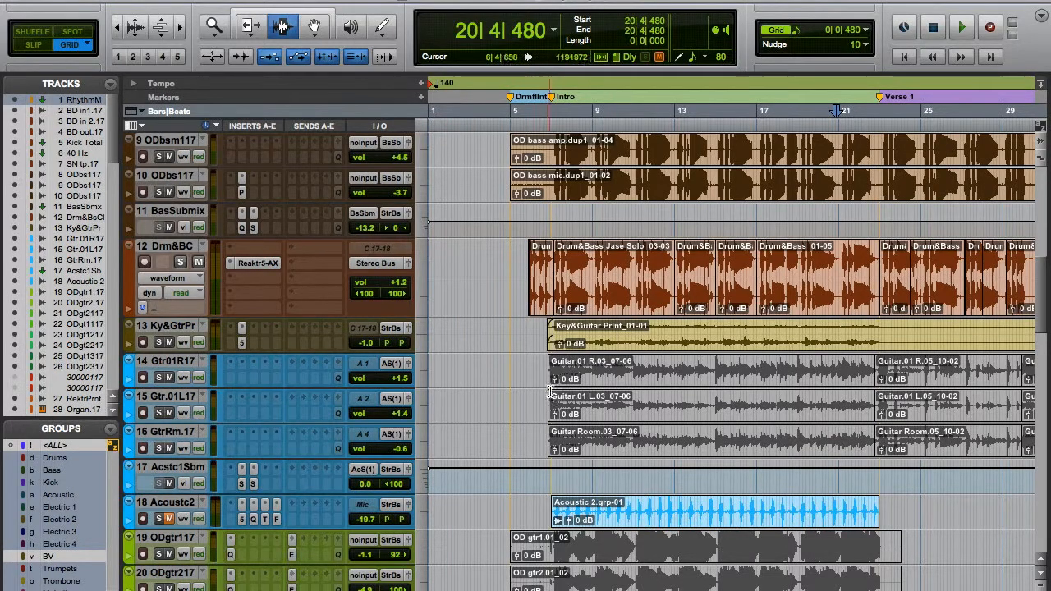
key("super+bracketleft")
key("super+bracketleft")
key("super+bracketleft")
key("super+bracketleft")
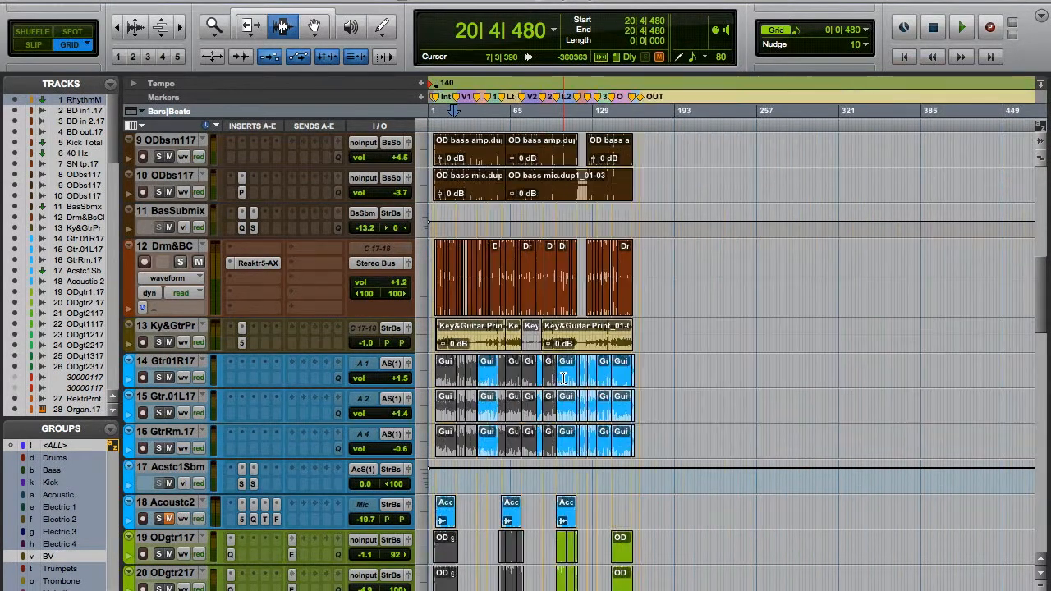
Switch the Drm&BC track's display from waveform to volume automation.
scroll(824, 394, "up", 3)
scroll(825, 401, "up", 5)
scroll(733, 338, "down", 2)
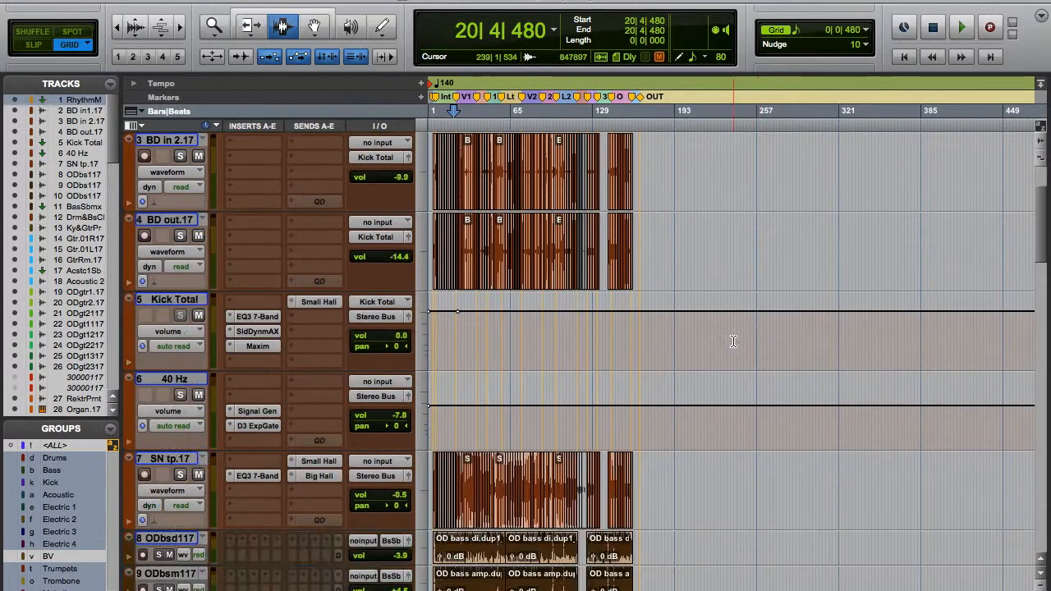
scroll(382, 484, "down", 3)
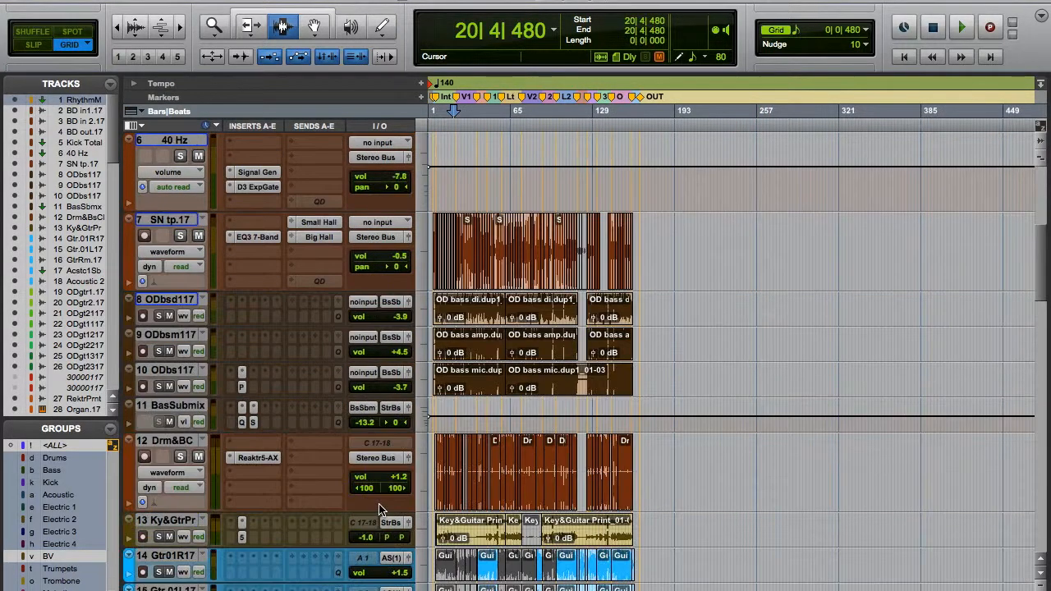
left_click(165, 472)
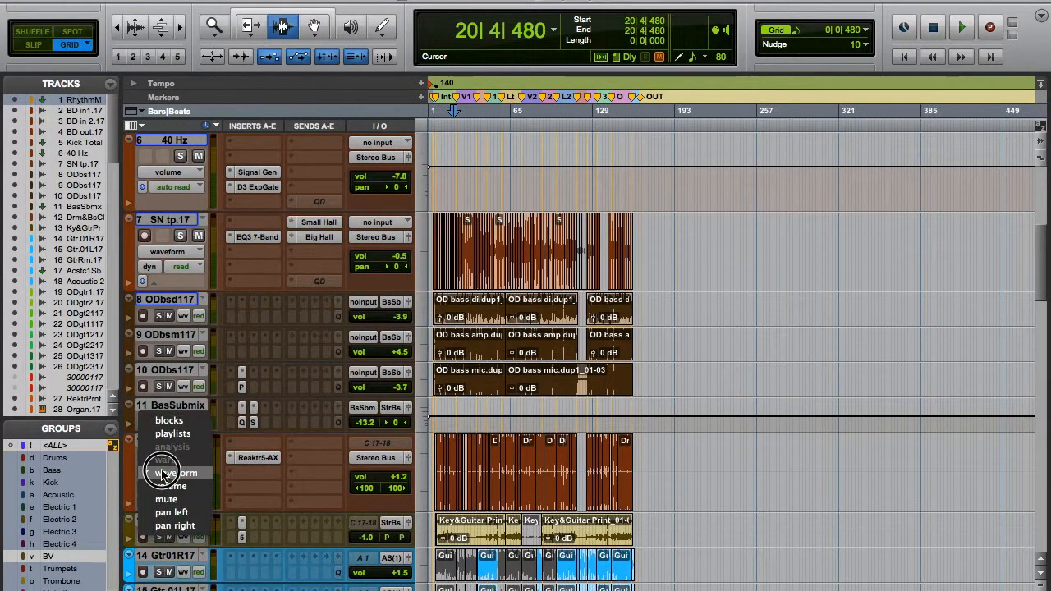
left_click(171, 486)
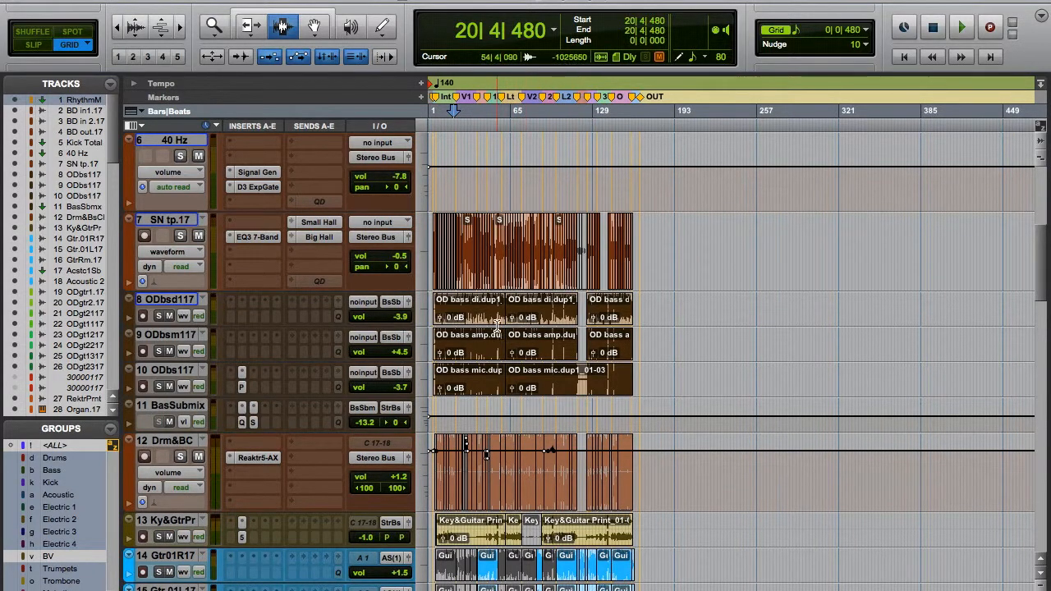
Enlarge the timeline around the Intro up to Verse 1 and examine the acoustic guitar tracks there.
scroll(496, 324, "up", 5)
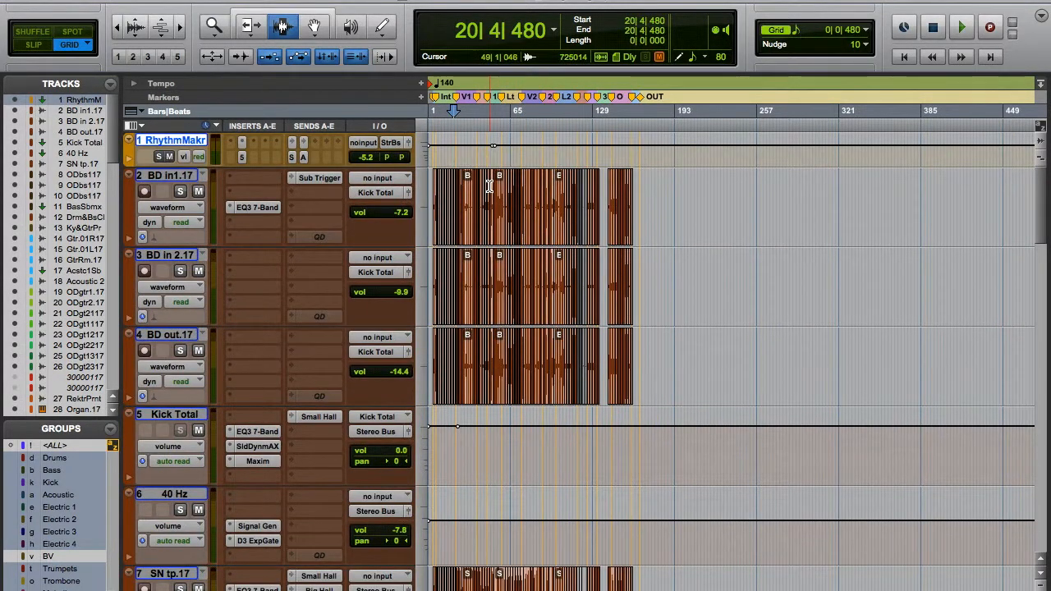
key("super+]")
key("super+]")
key("super+]")
key("super+]")
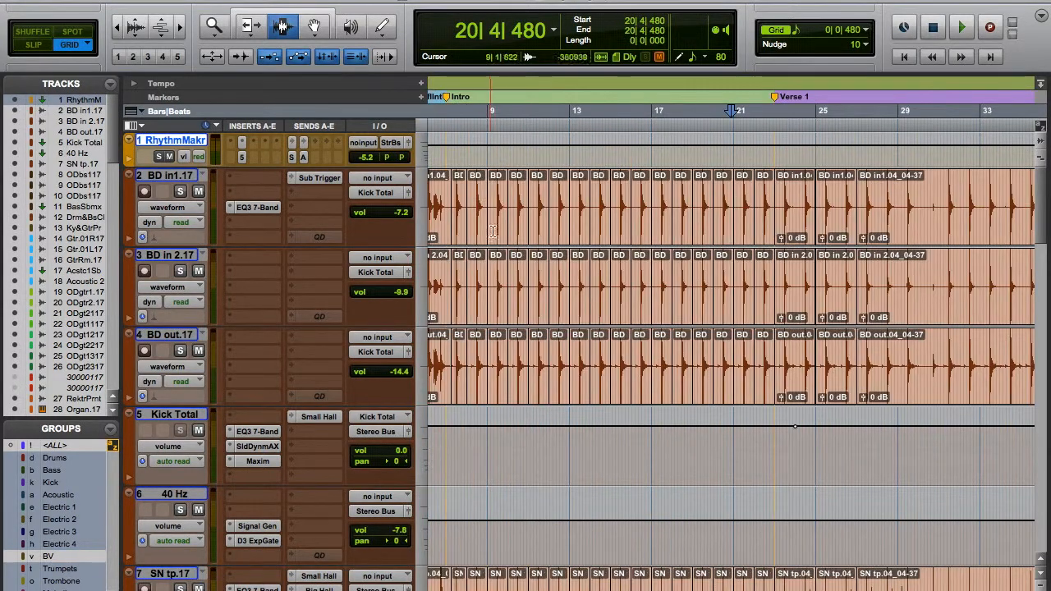
scroll(505, 275, "left", 3)
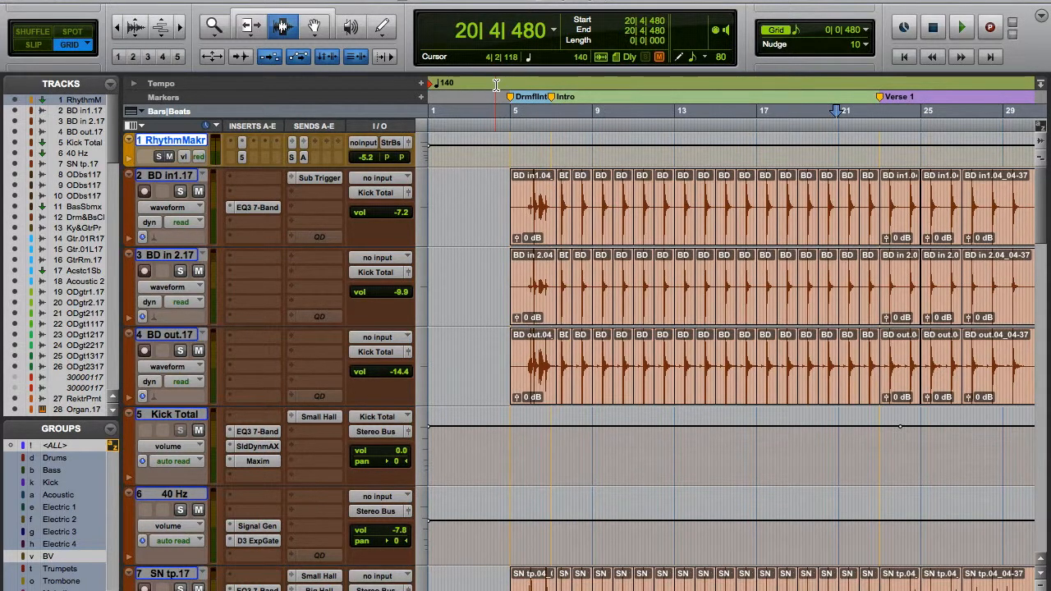
scroll(439, 249, "down", 10)
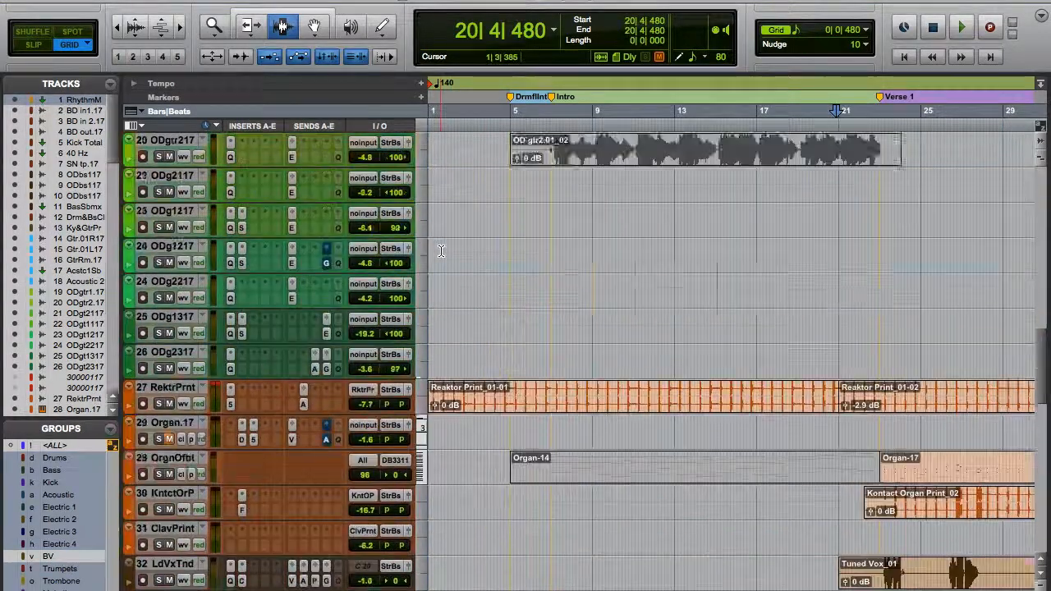
scroll(439, 249, "up", 4)
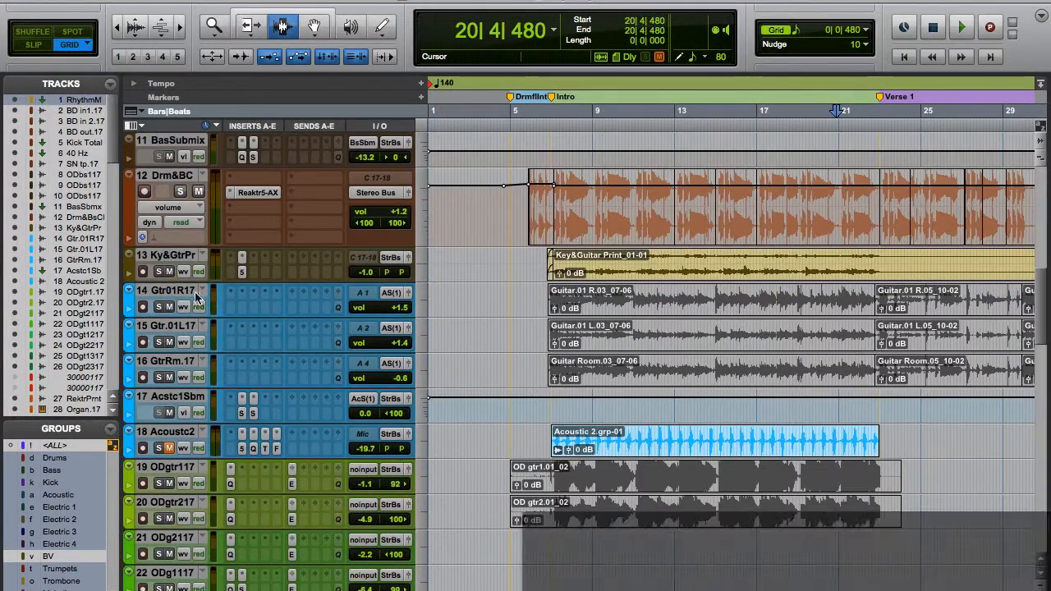